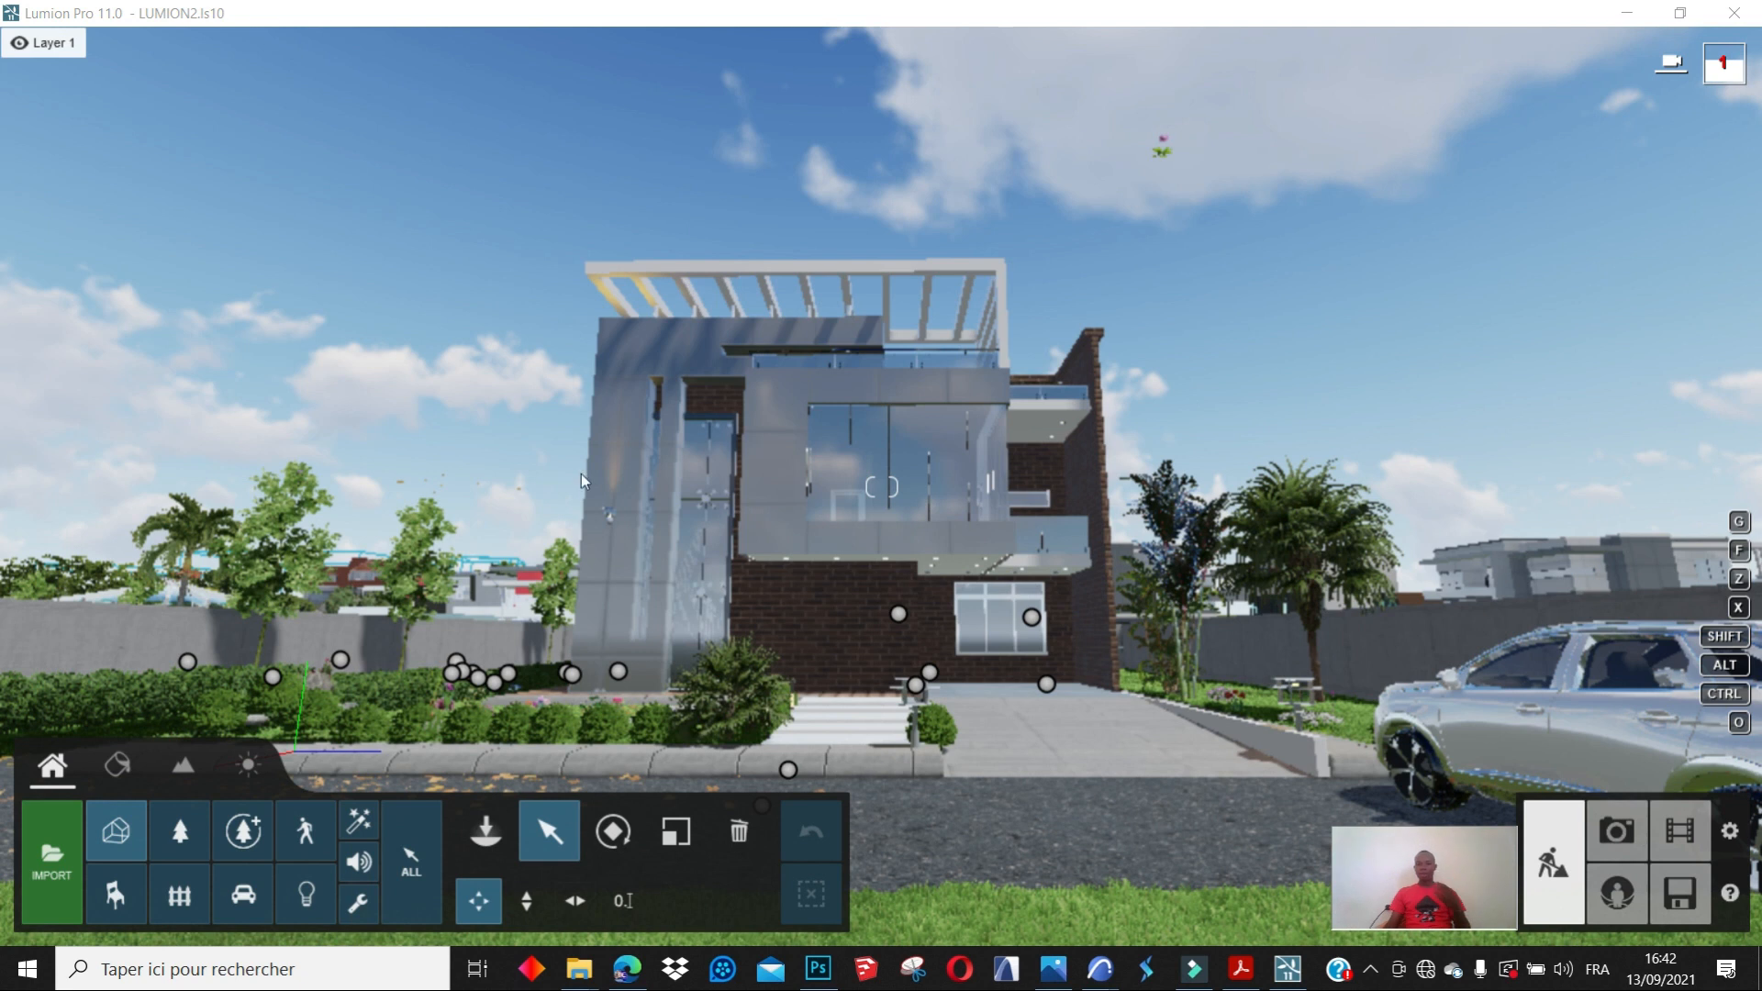
{"action": "left_click", "coordinate": [50, 878]}
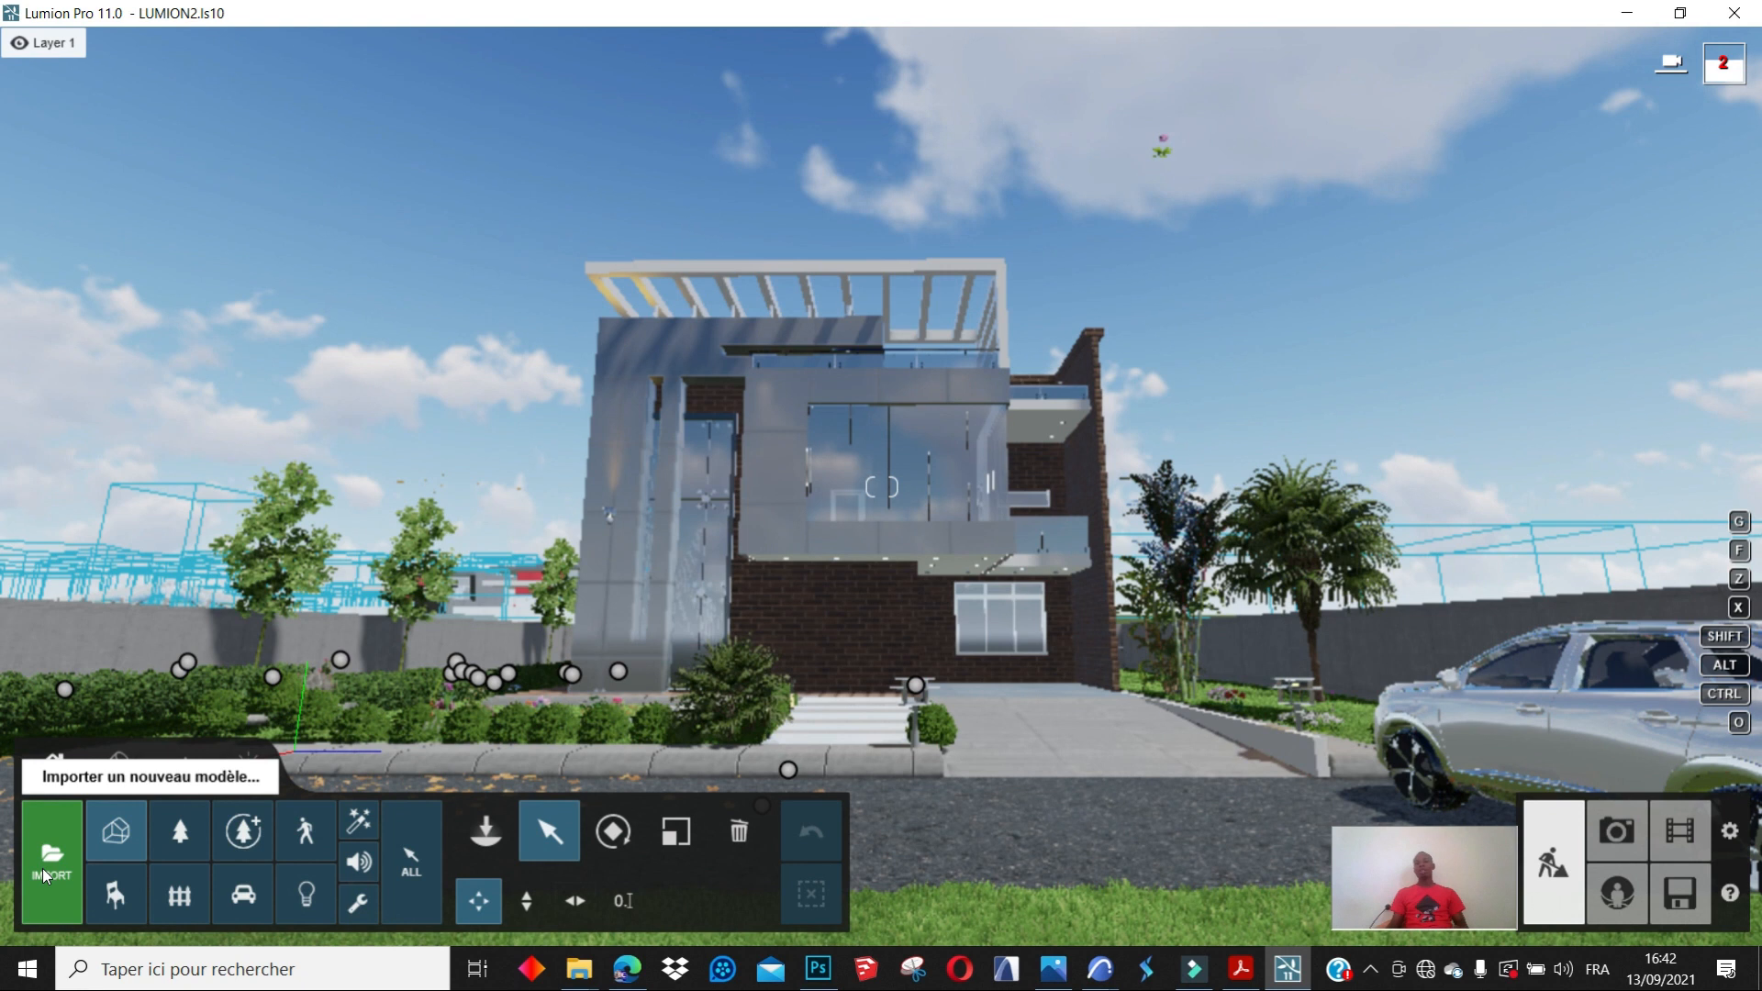
{"action": "left_click", "coordinate": [43, 840]}
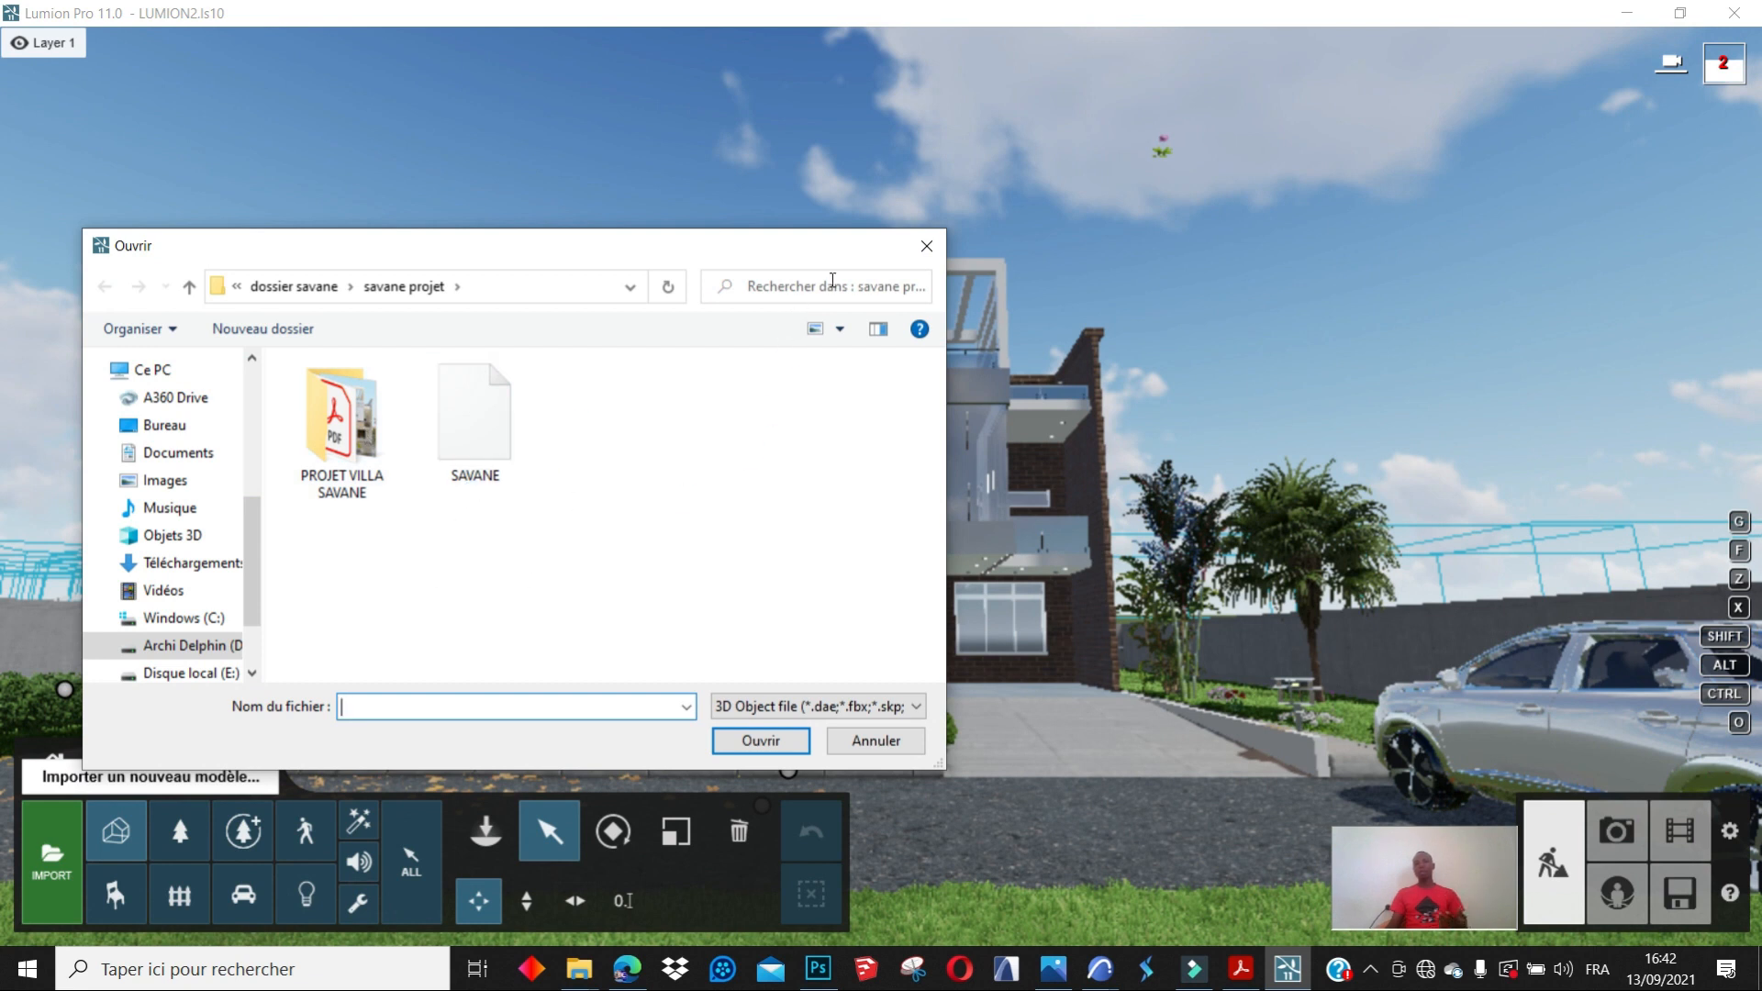
{"action": "left_click", "coordinate": [926, 246]}
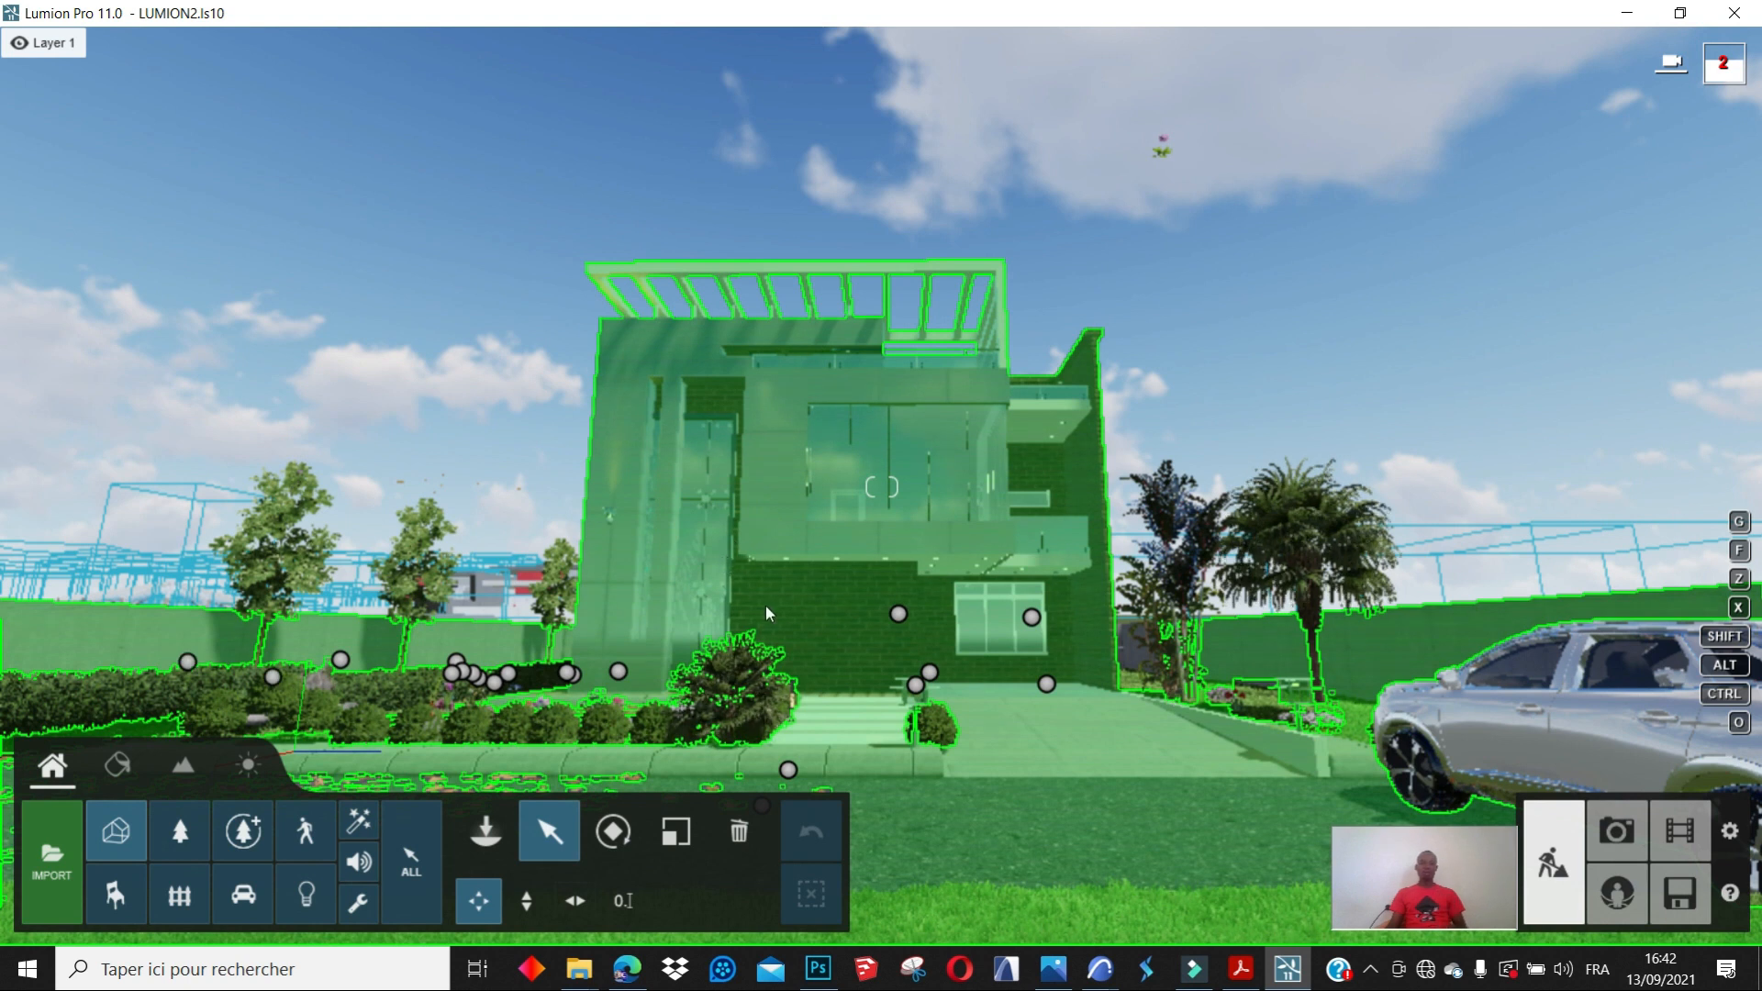
- Open the material of the villa's ground-floor brick wall for editing
{"action": "left_click", "coordinate": [824, 633]}
{"action": "key", "text": "w"}
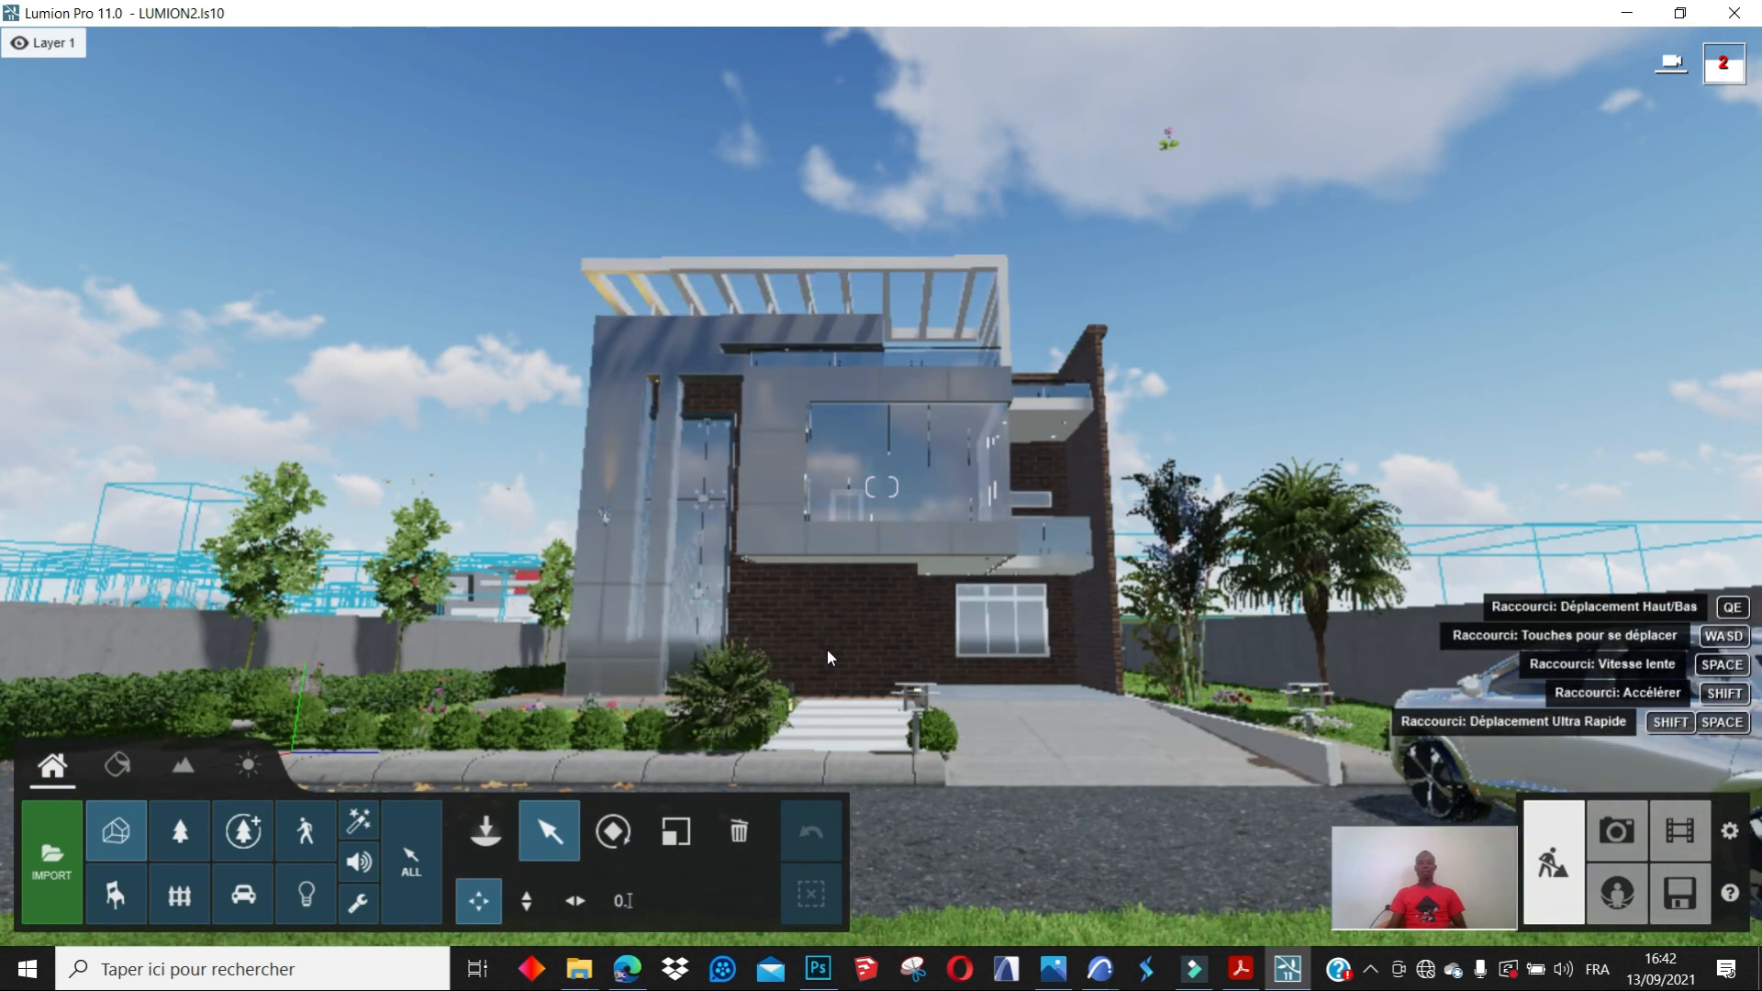
{"action": "key", "text": "w"}
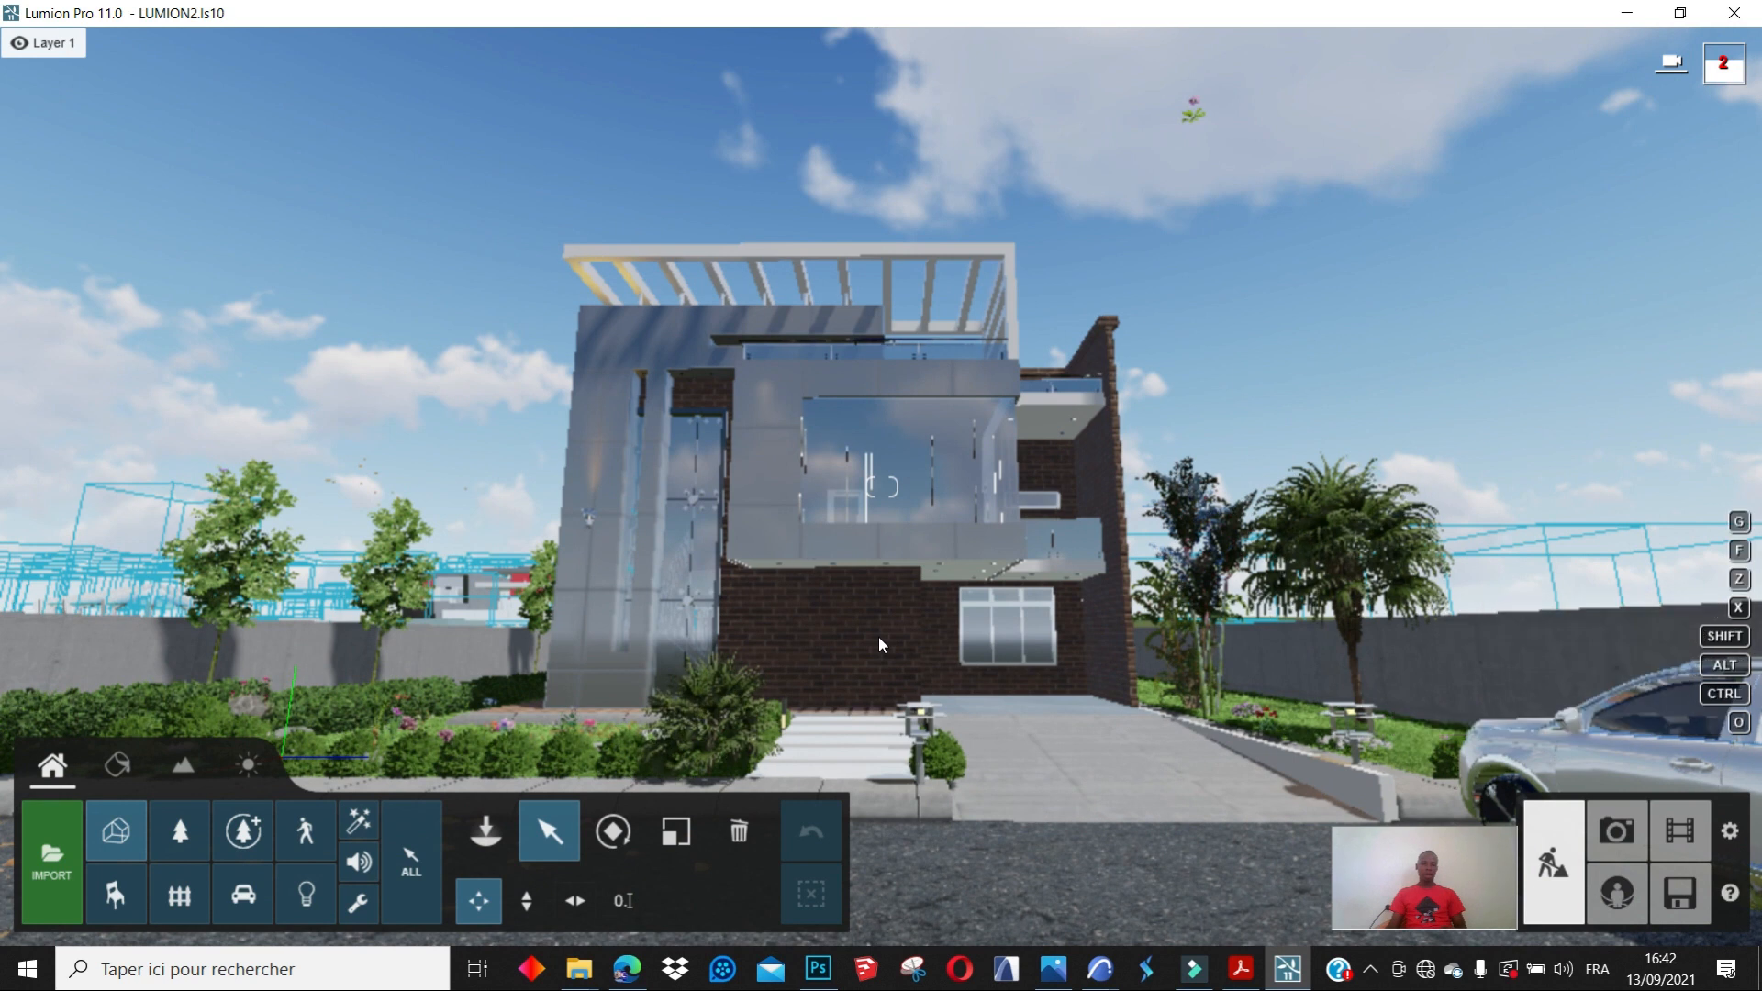
{"action": "left_click", "coordinate": [115, 771]}
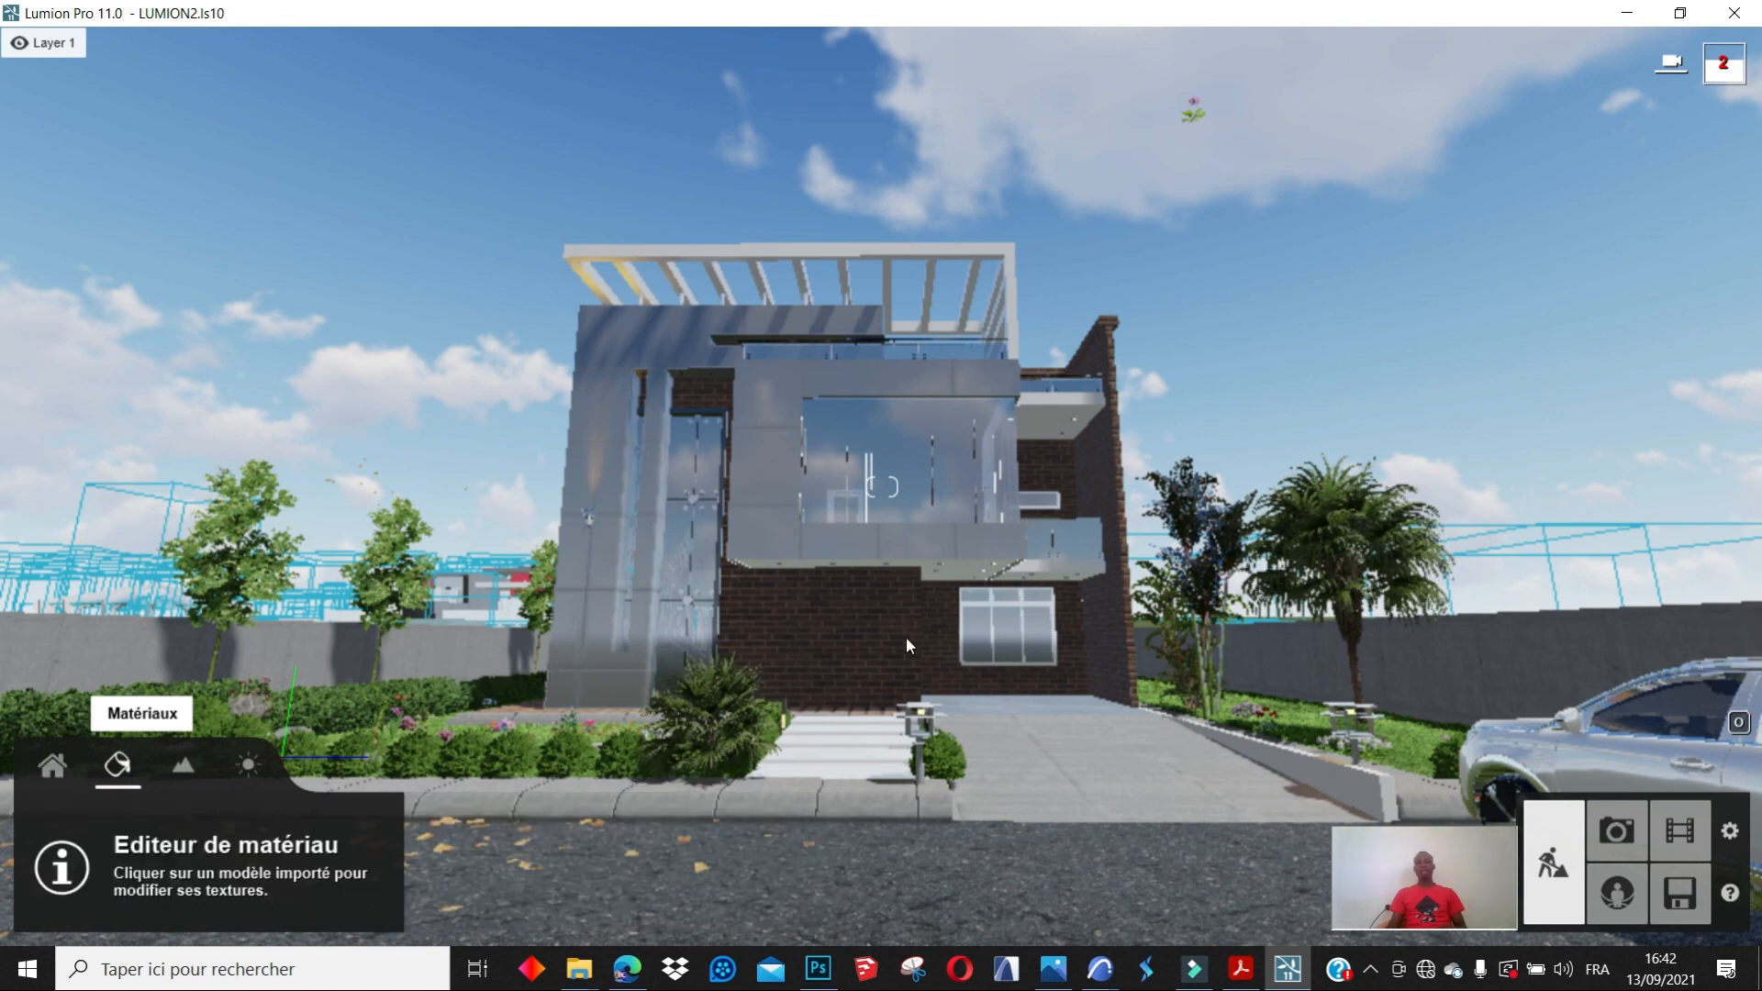
{"action": "left_click", "coordinate": [813, 639]}
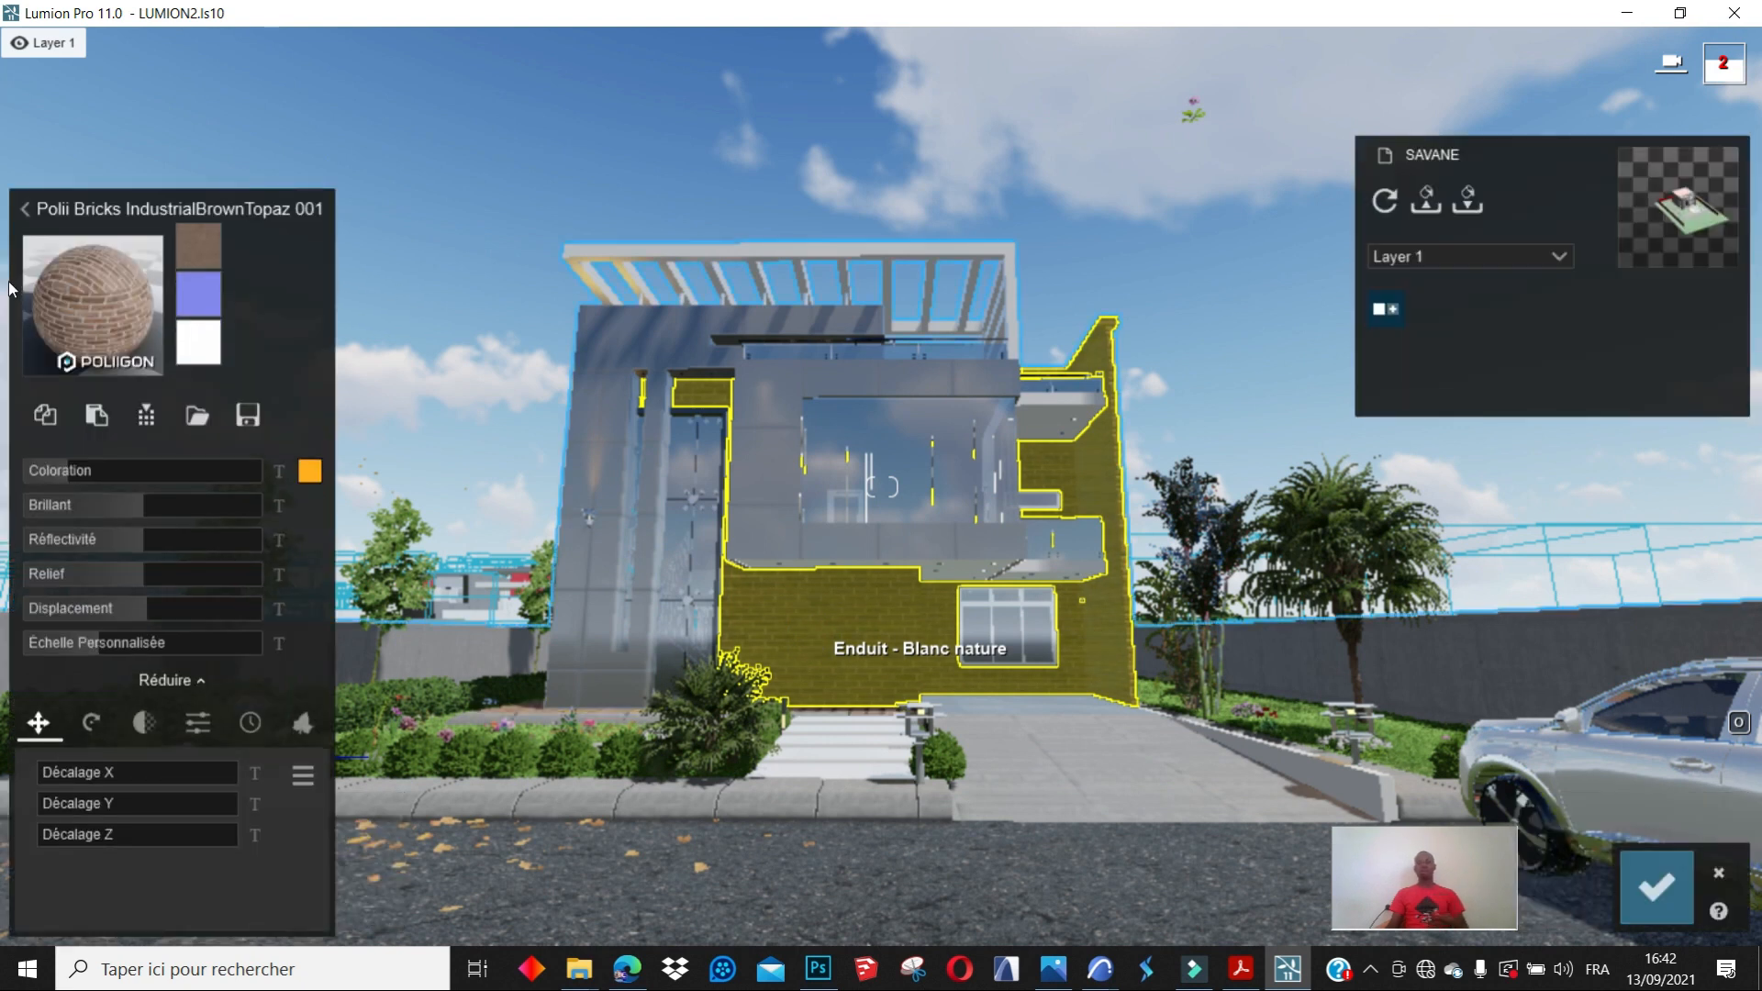
- Browse for a new color map for the brick wall in the D: drive folder DOSSIER DEL > 100PINT > Épingles
{"action": "left_click", "coordinate": [204, 250]}
{"action": "left_click", "coordinate": [195, 645]}
{"action": "left_click", "coordinate": [586, 595]}
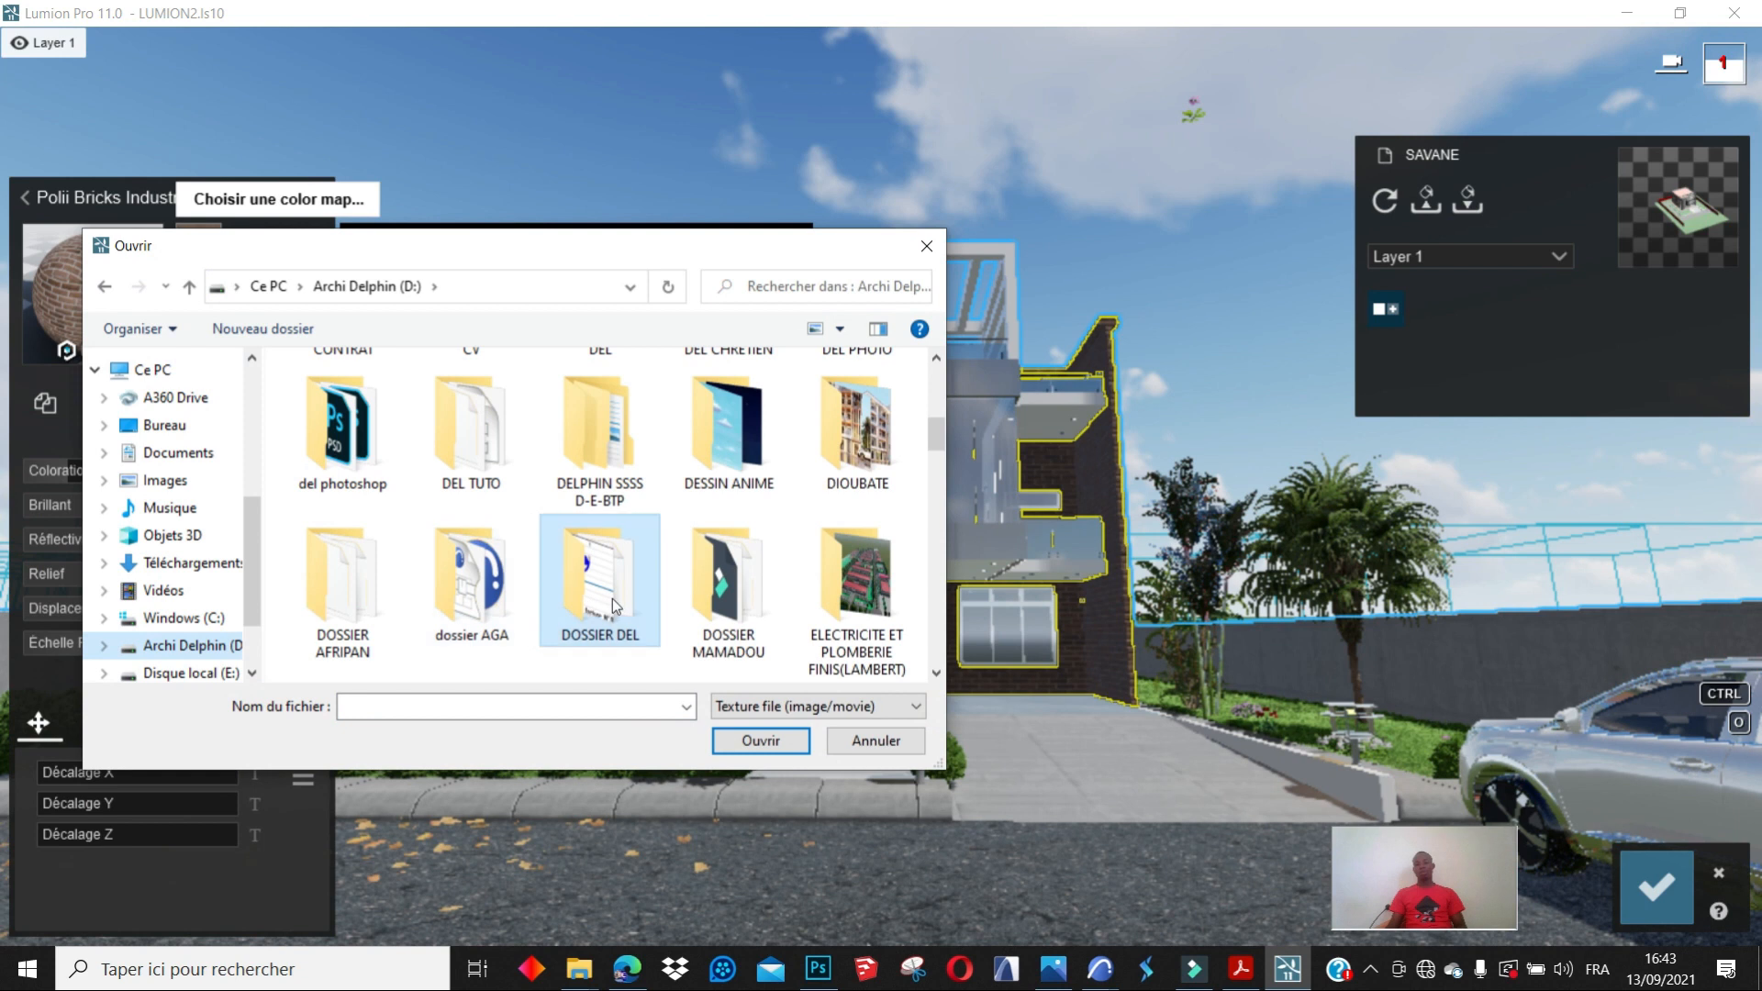
{"action": "double_click", "coordinate": [613, 599]}
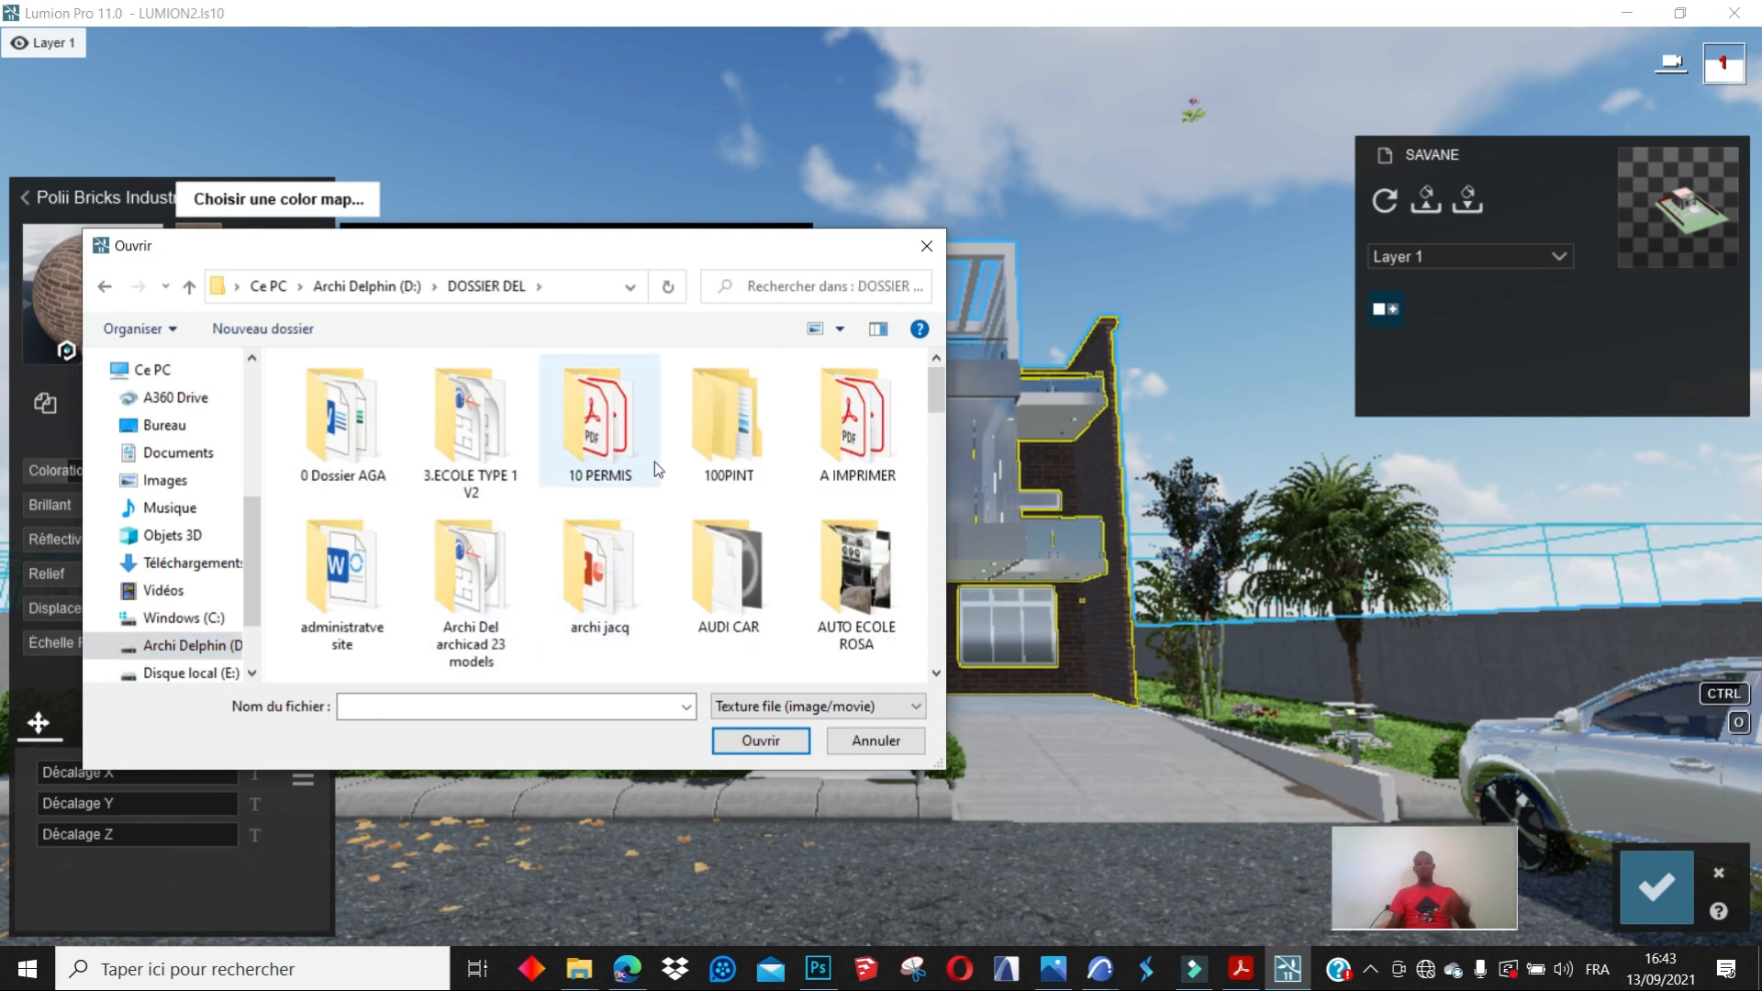
{"action": "double_click", "coordinate": [733, 450]}
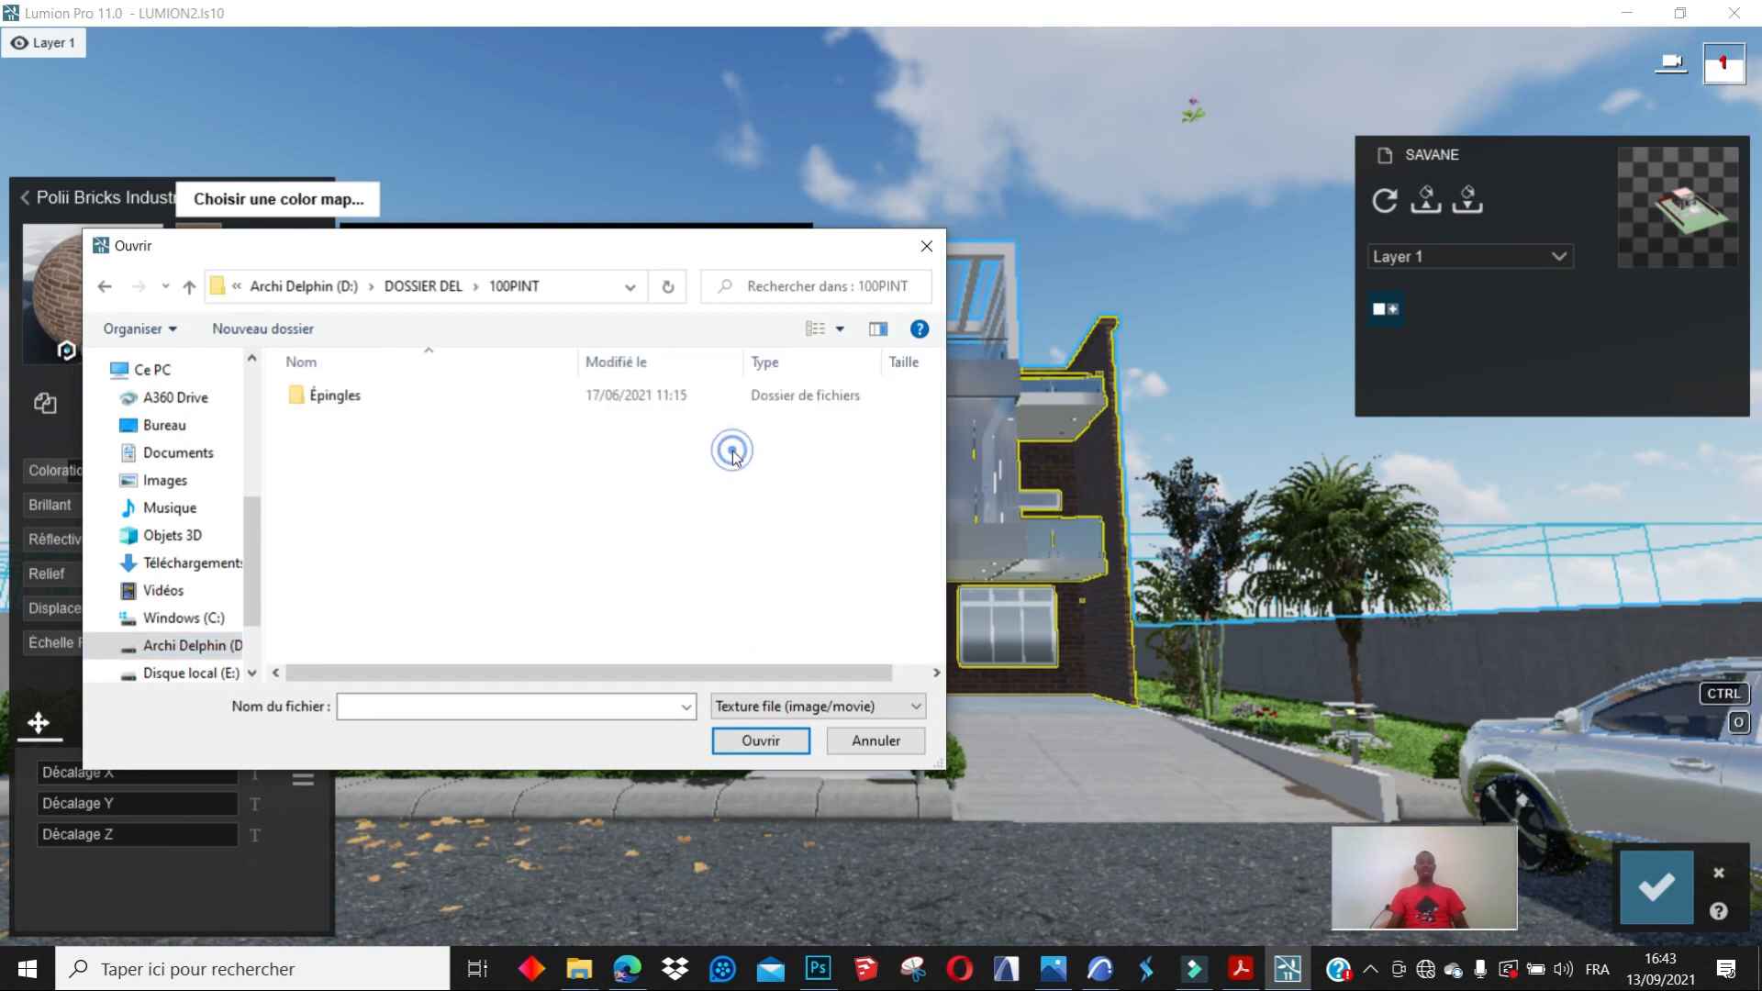
{"action": "double_click", "coordinate": [366, 407]}
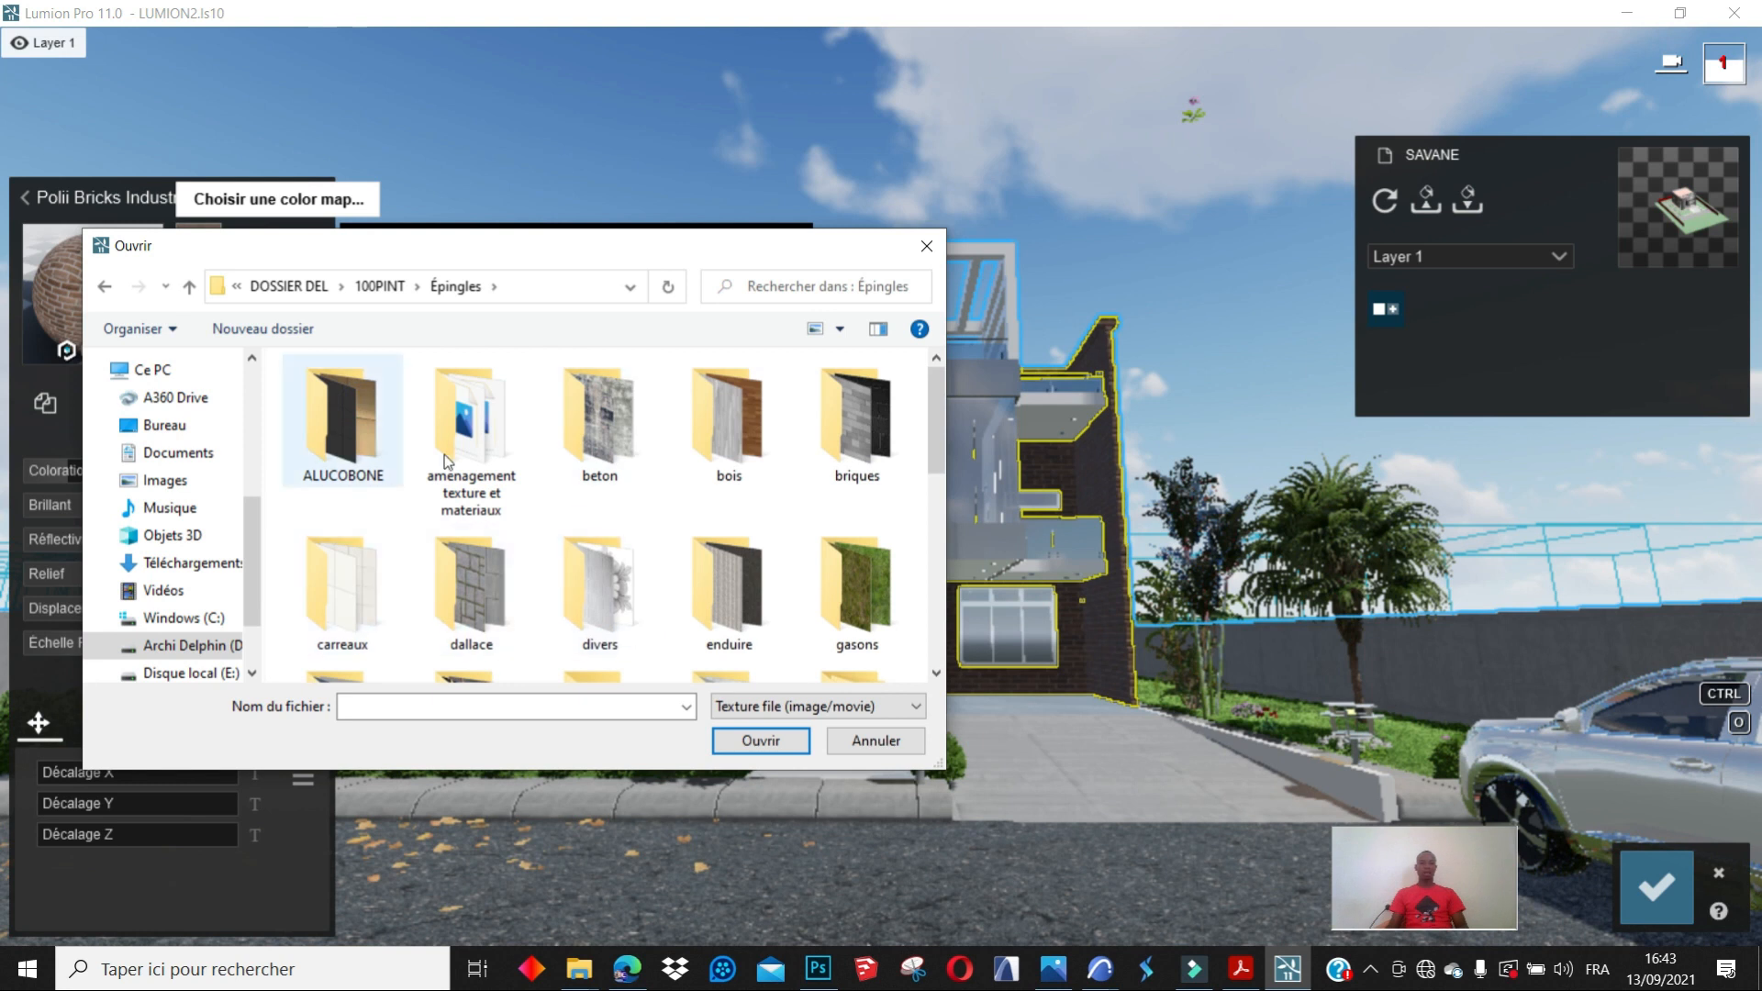
- Load Verbundplatte_silbermetallic_Muster from the ALUCOBONE folder as the wall material's color map
{"action": "scroll", "coordinate": [526, 541], "scroll_direction": "down", "scroll_amount": 3}
{"action": "scroll", "coordinate": [526, 541], "scroll_direction": "up", "scroll_amount": 3}
{"action": "left_click", "coordinate": [382, 473]}
{"action": "double_click", "coordinate": [381, 474]}
{"action": "scroll", "coordinate": [525, 548], "scroll_direction": "down", "scroll_amount": 2}
{"action": "left_click", "coordinate": [403, 554]}
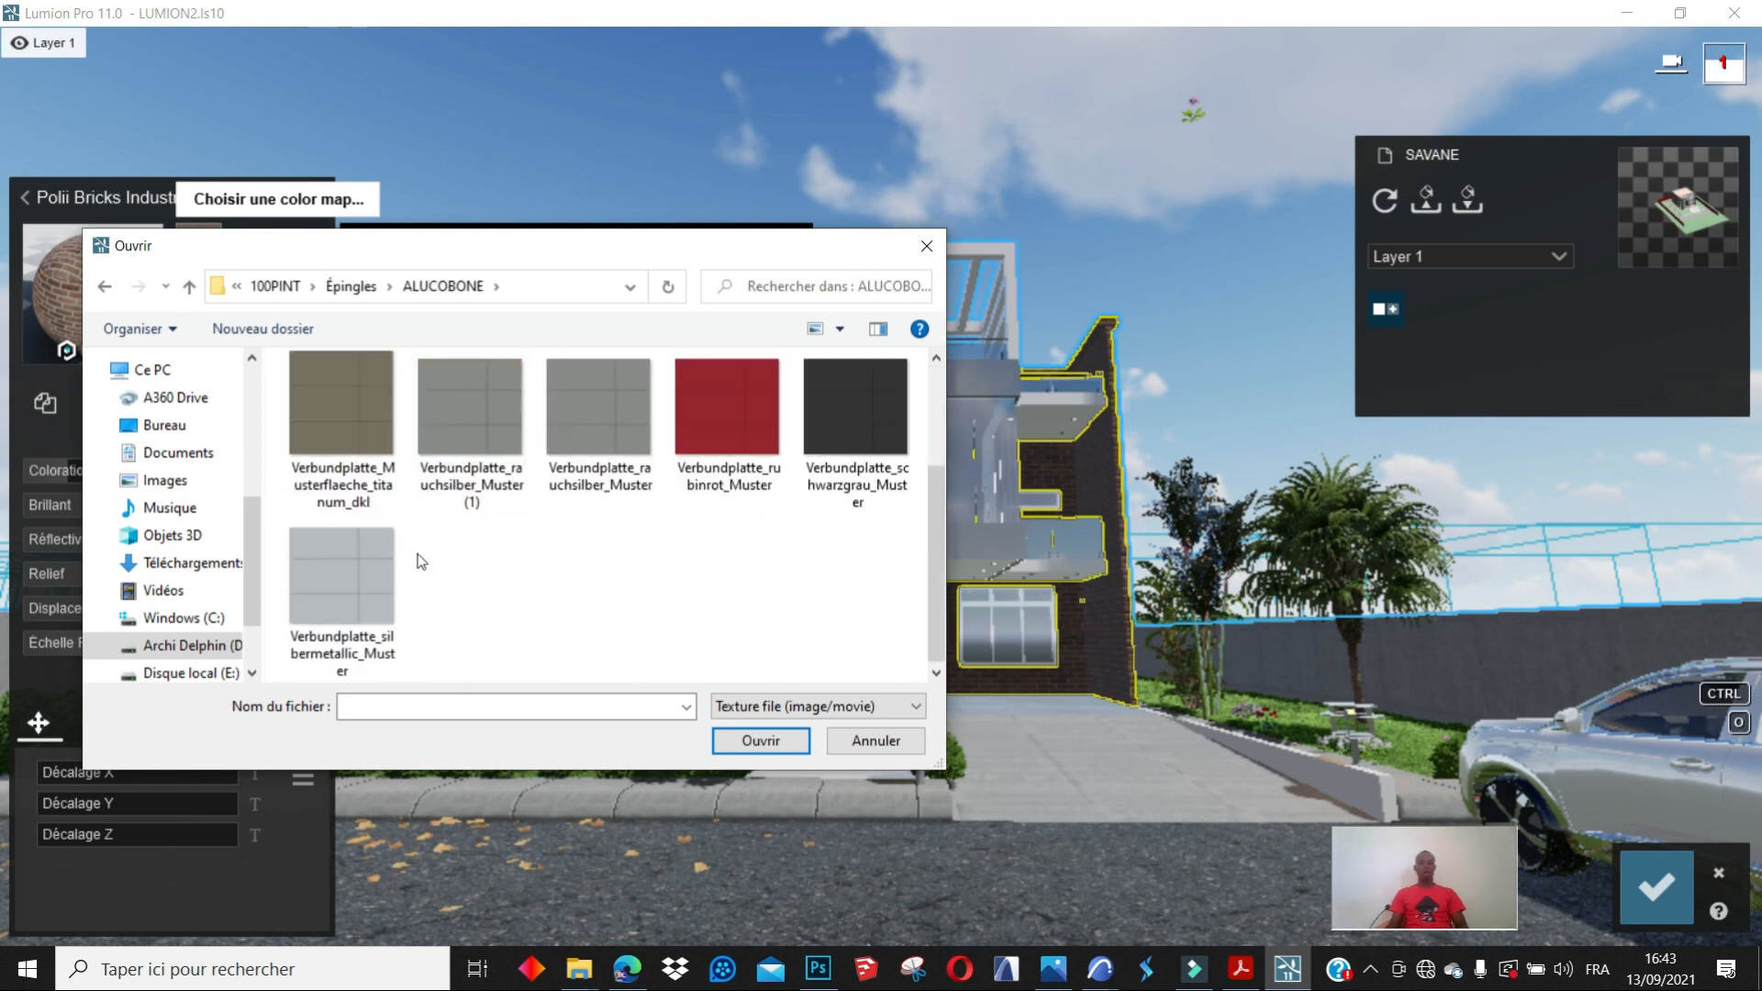
{"action": "left_click", "coordinate": [752, 734]}
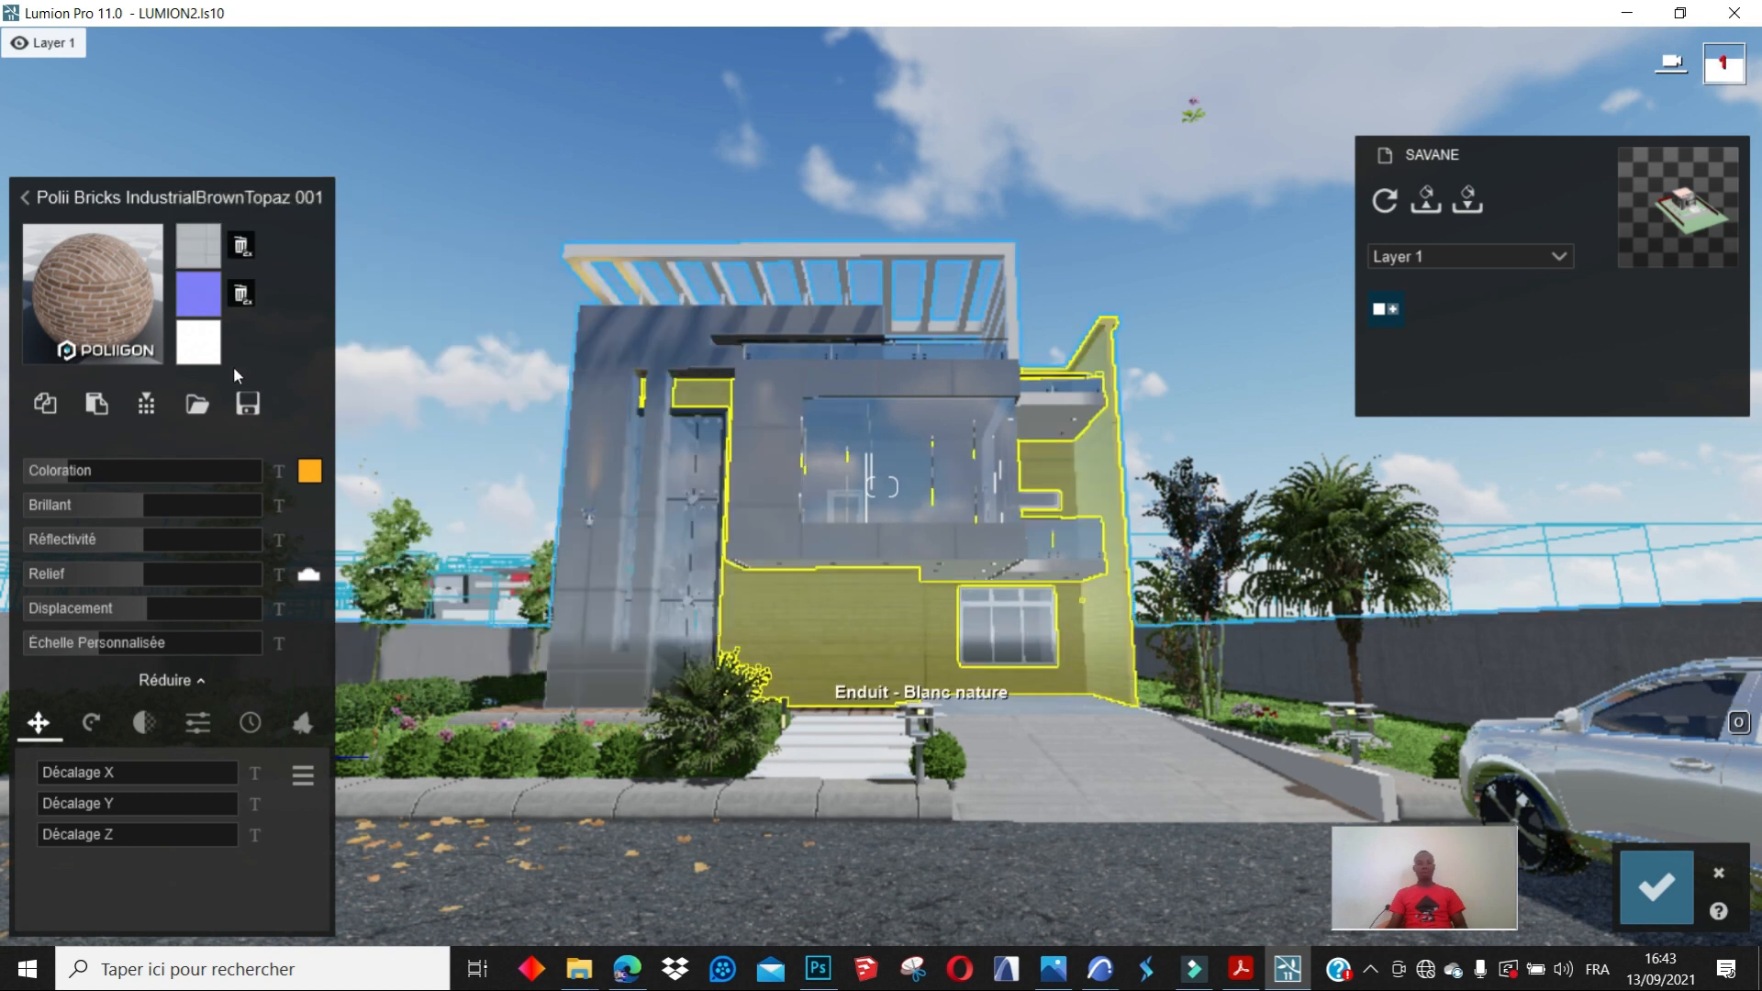
- Replace the wall material's normal map with the same Verbundplatte_silbermetallic_Muster image
{"action": "left_click", "coordinate": [199, 288]}
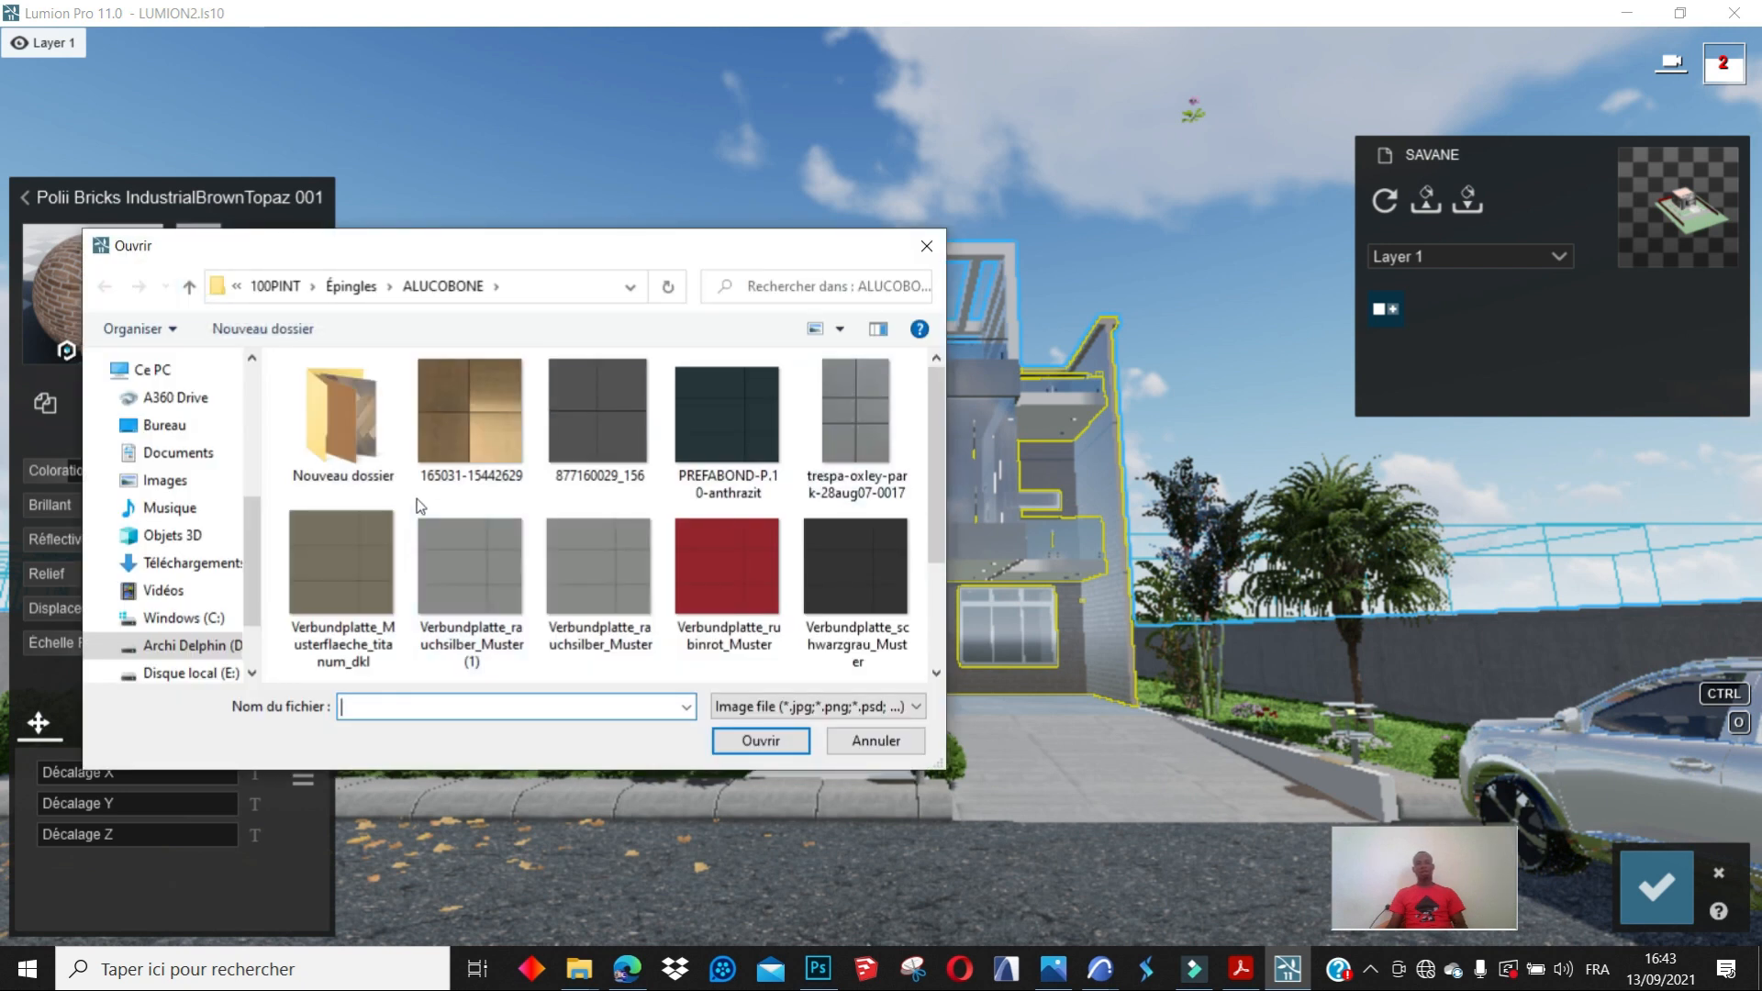
{"action": "scroll", "coordinate": [450, 419], "scroll_direction": "down", "scroll_amount": 1}
{"action": "left_click", "coordinate": [327, 568]}
{"action": "left_click", "coordinate": [756, 745]}
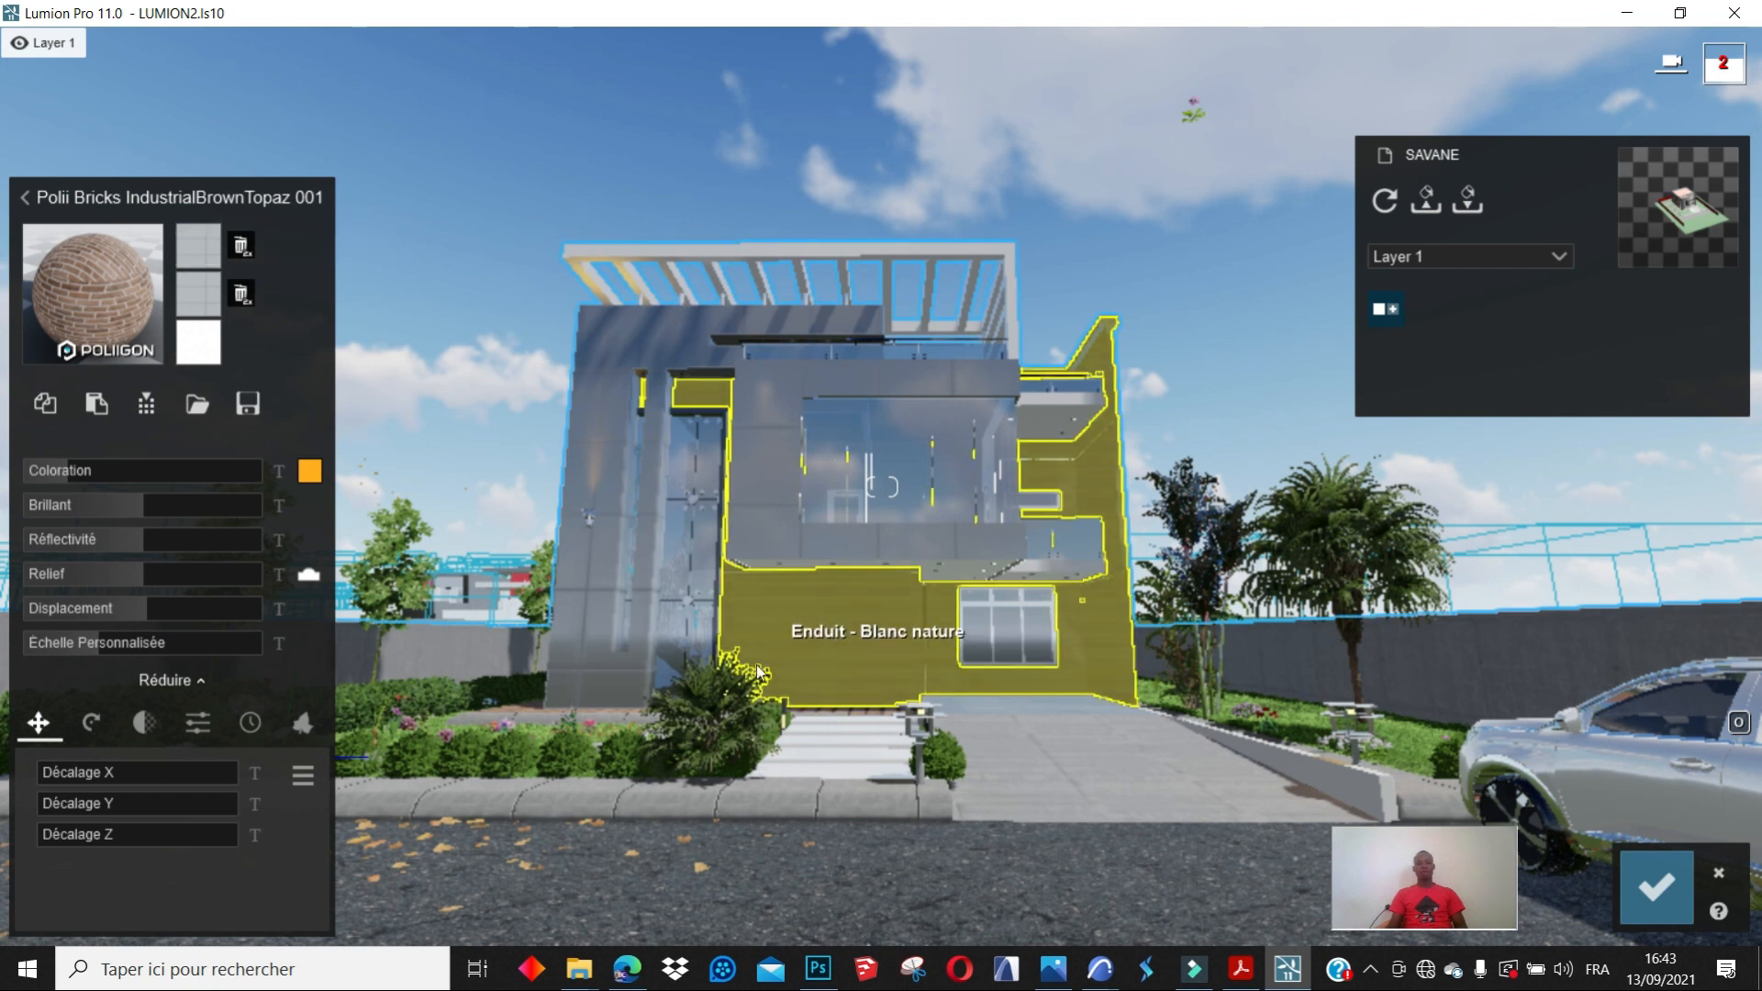
- Use the Verbundplatte_silbermetallic_Muster image as the wall material's displacement map as well
{"action": "left_click", "coordinate": [202, 346]}
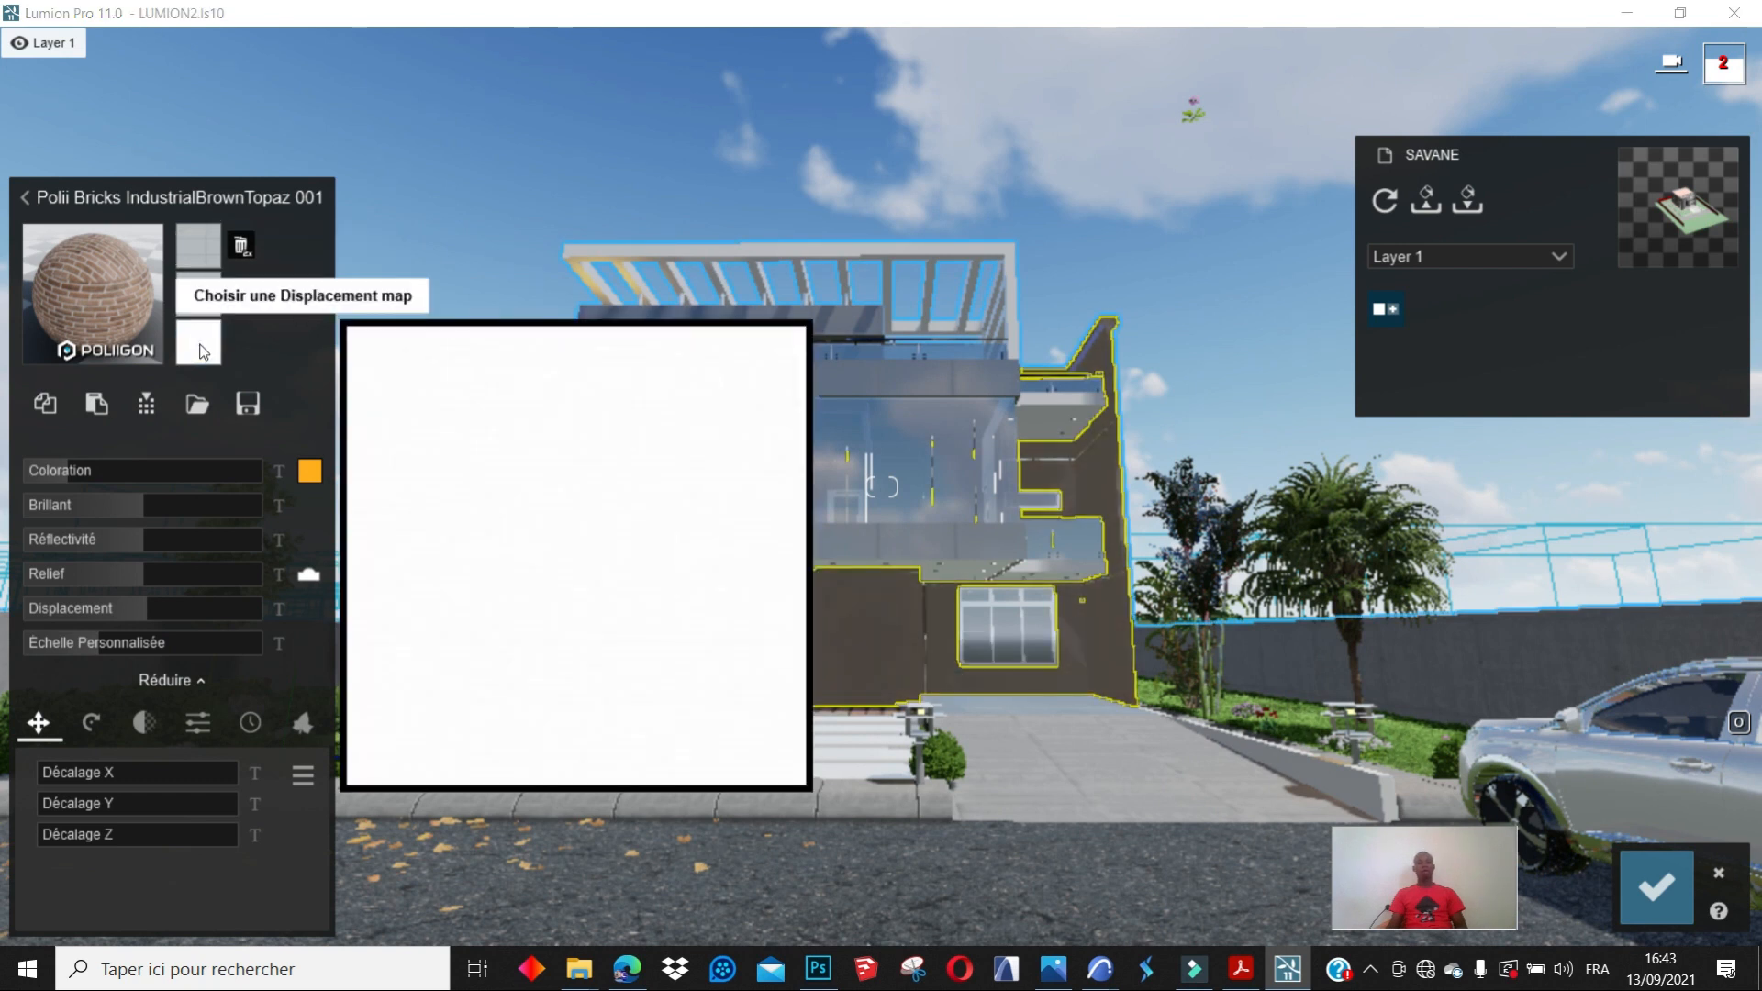
{"action": "scroll", "coordinate": [548, 527], "scroll_direction": "down", "scroll_amount": 2}
{"action": "left_click", "coordinate": [360, 569]}
{"action": "left_click", "coordinate": [760, 741]}
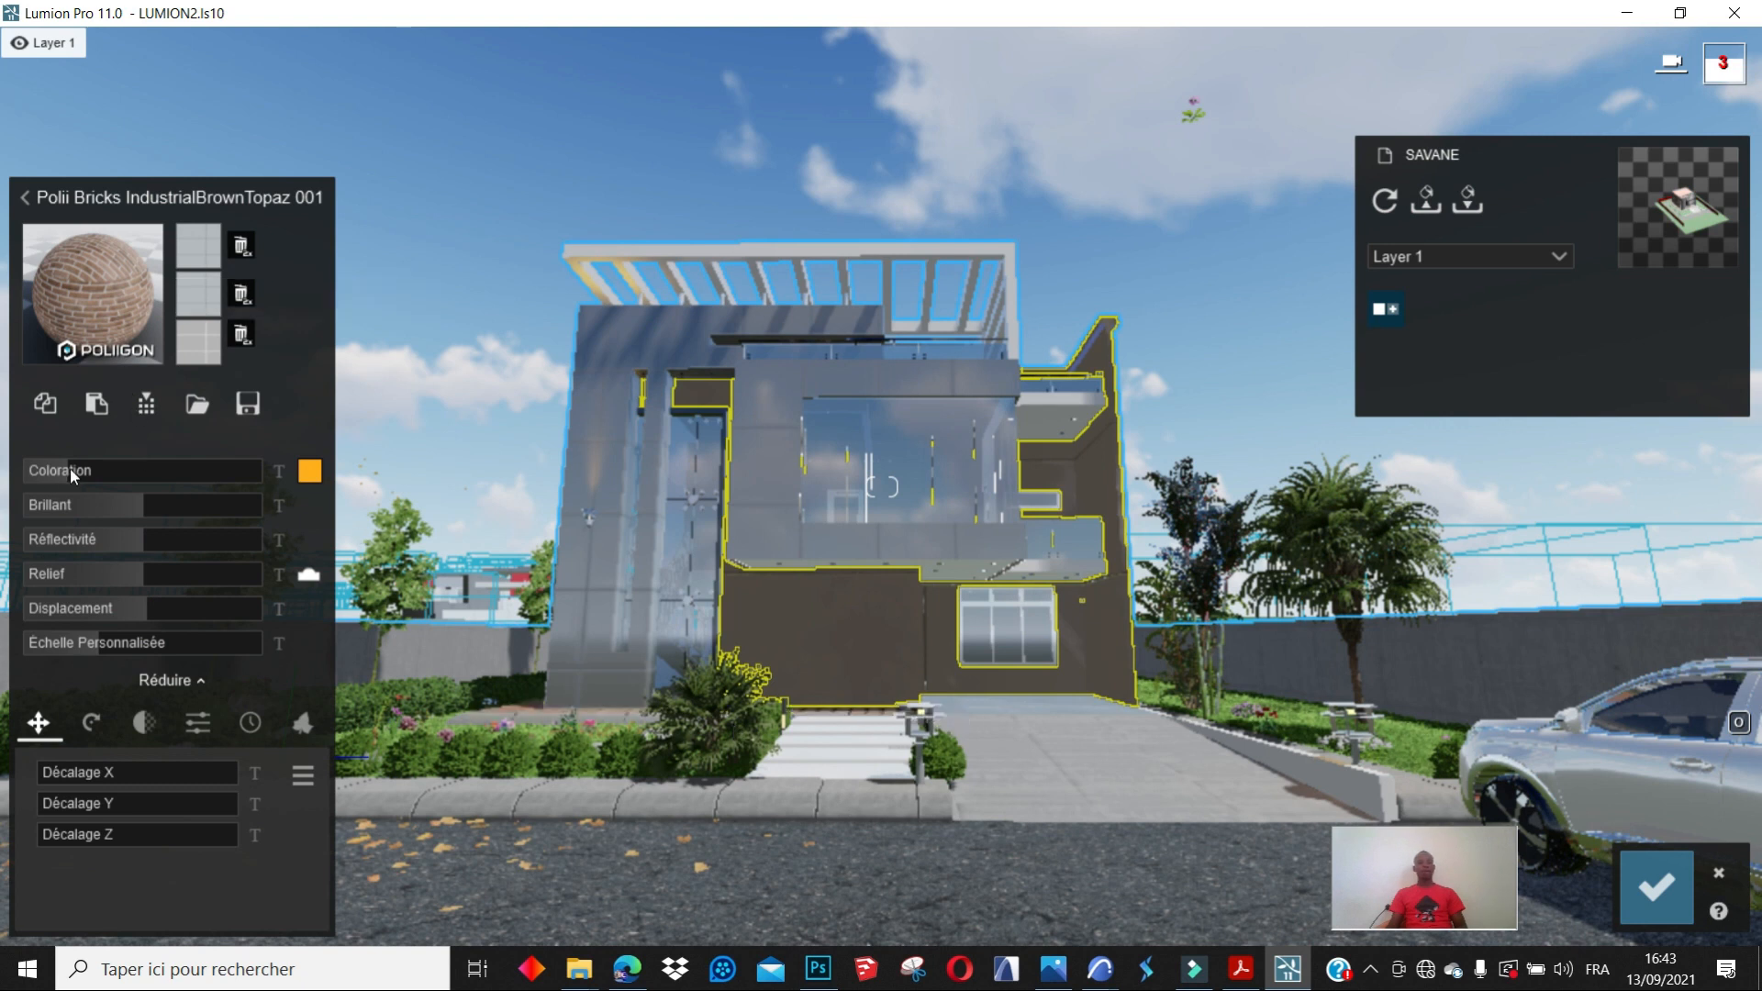
- Change the wall material's tint color to white and set its coloration amount to 0.7
{"action": "mouse_move", "coordinate": [146, 475]}
{"action": "left_click_drag", "start_coordinate": [186, 475], "coordinate": [2, 478]}
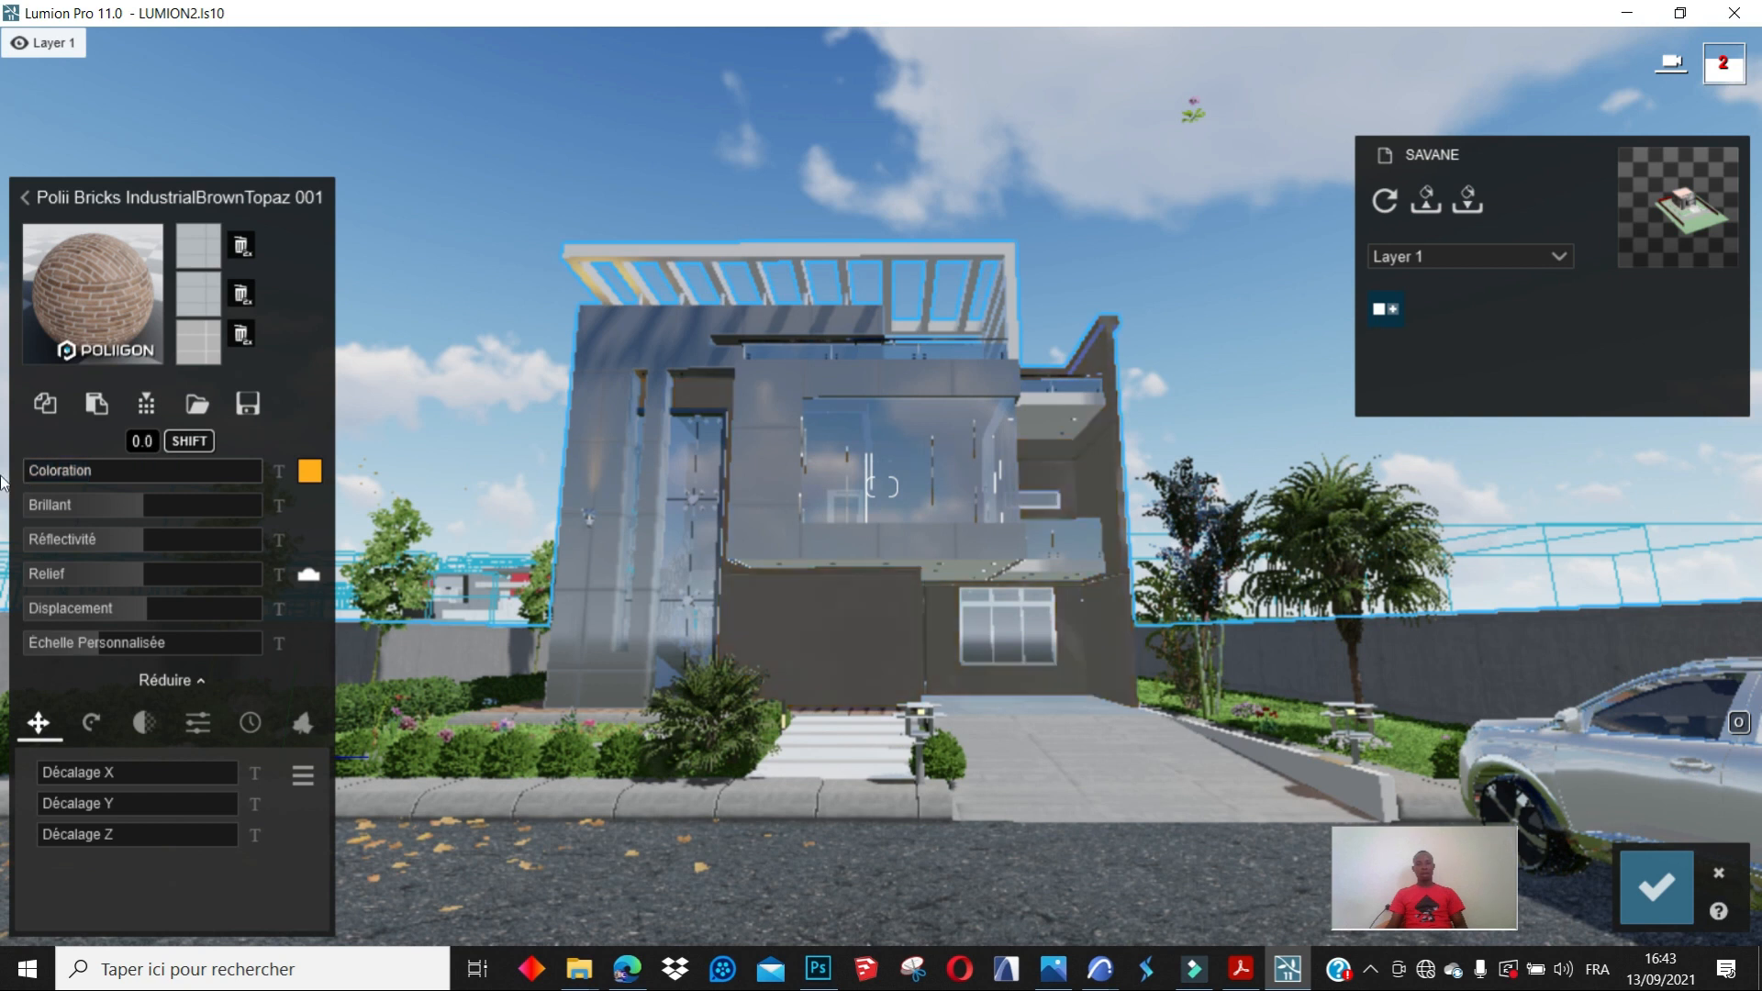
{"action": "left_click", "coordinate": [309, 471]}
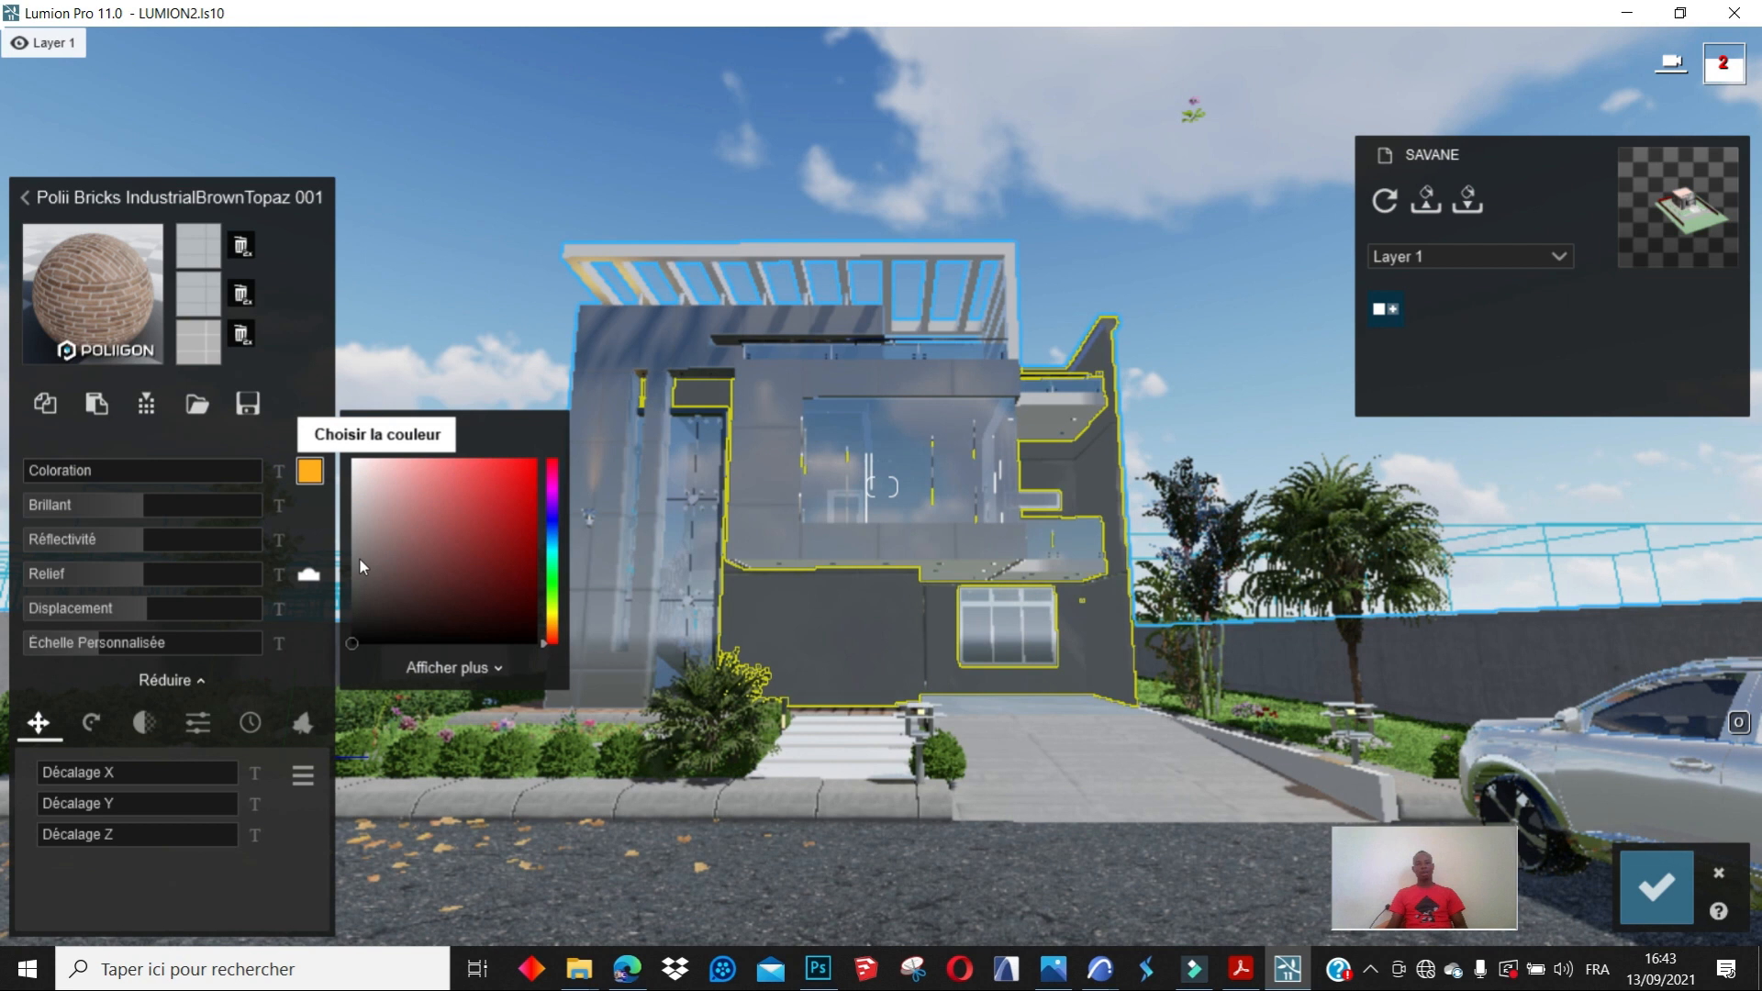
{"action": "left_click", "coordinate": [354, 487]}
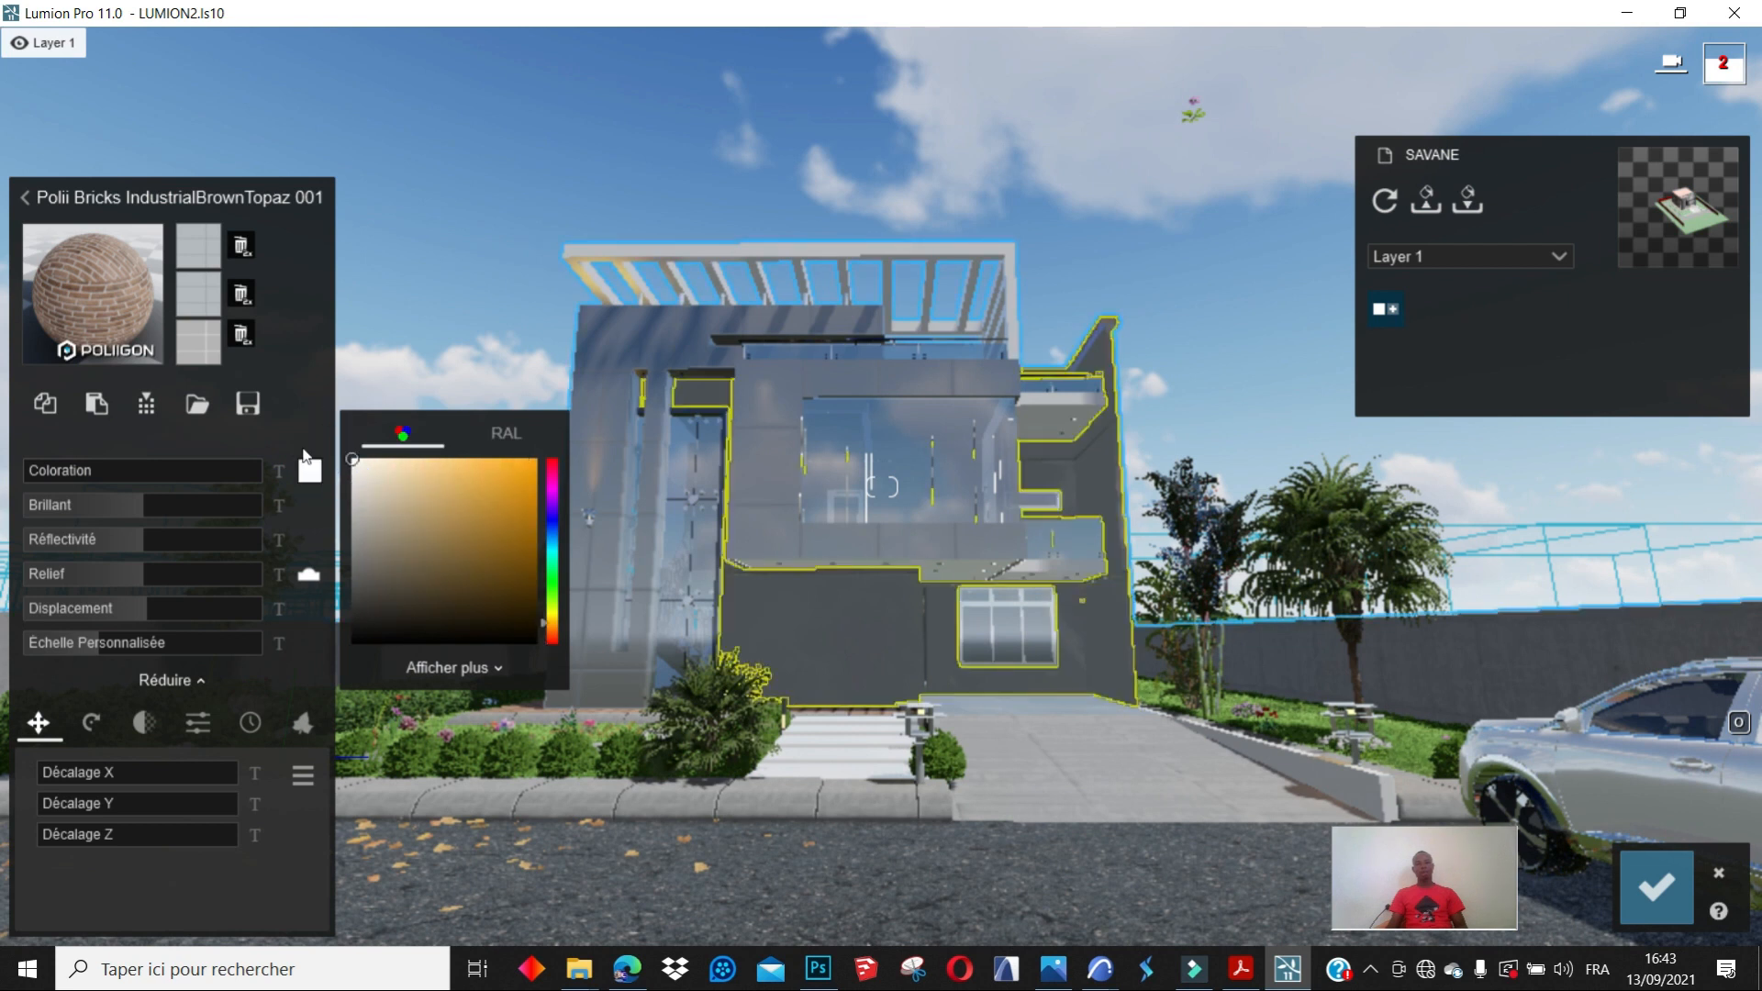
{"action": "mouse_move", "coordinate": [35, 472]}
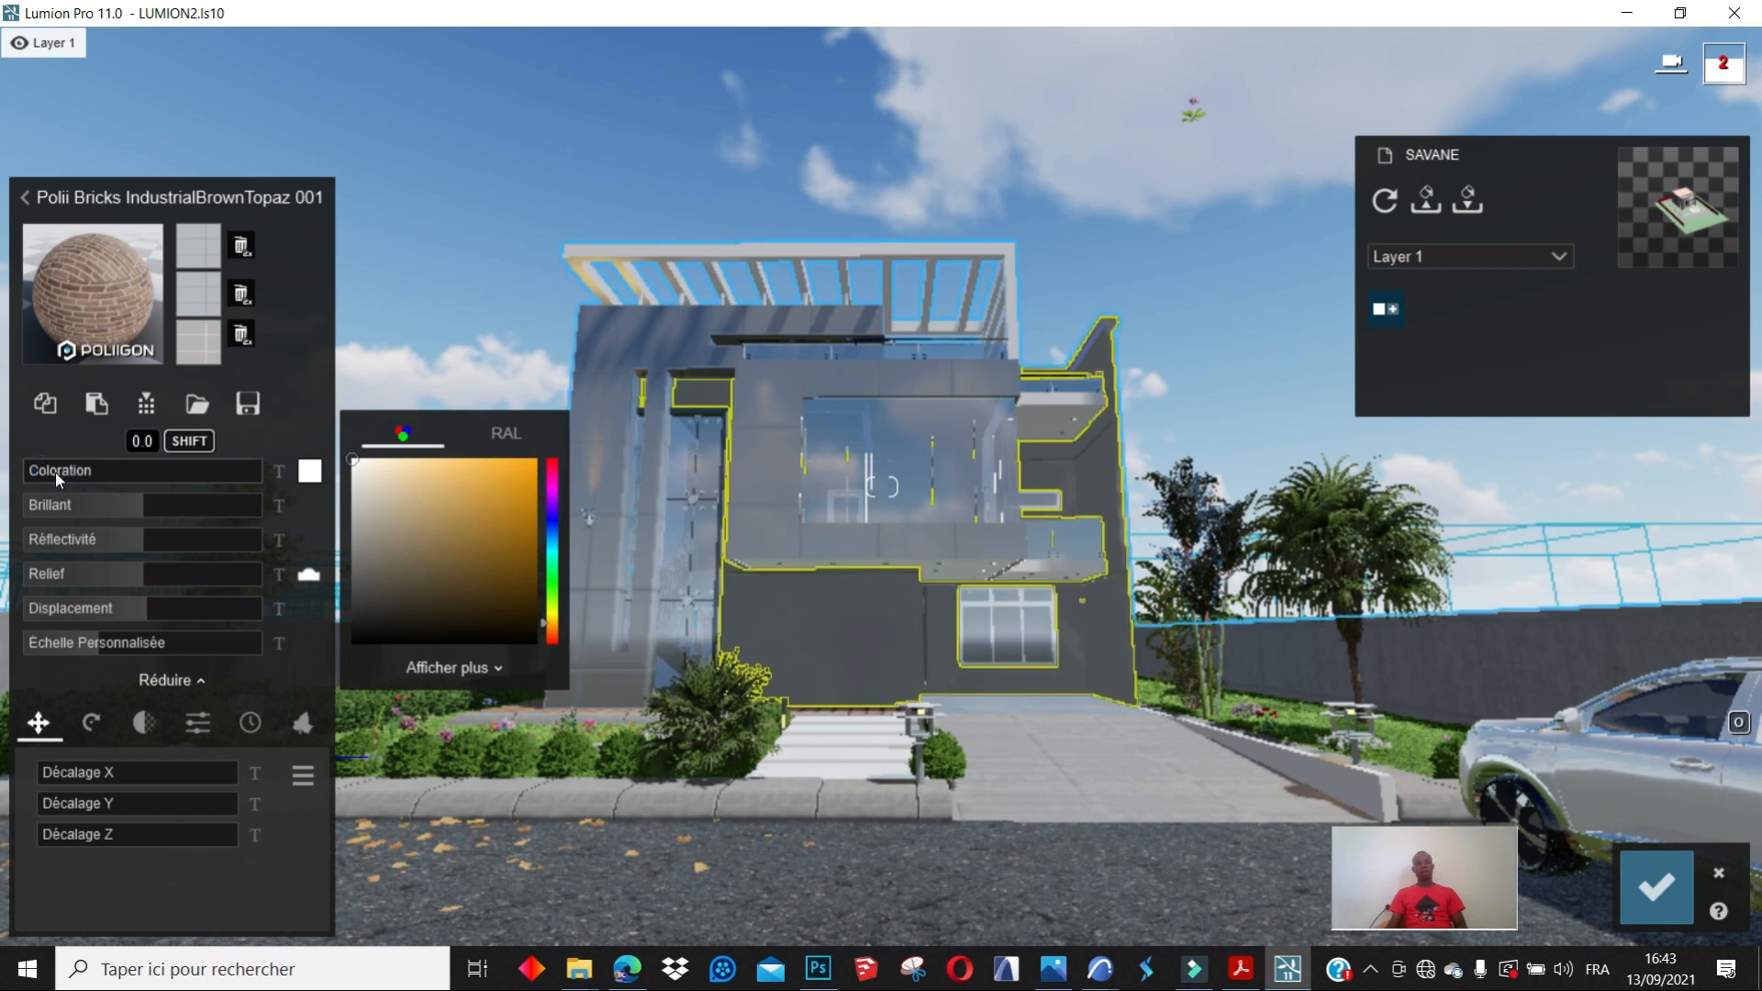
{"action": "left_click_drag", "start_coordinate": [75, 476], "coordinate": [202, 473]}
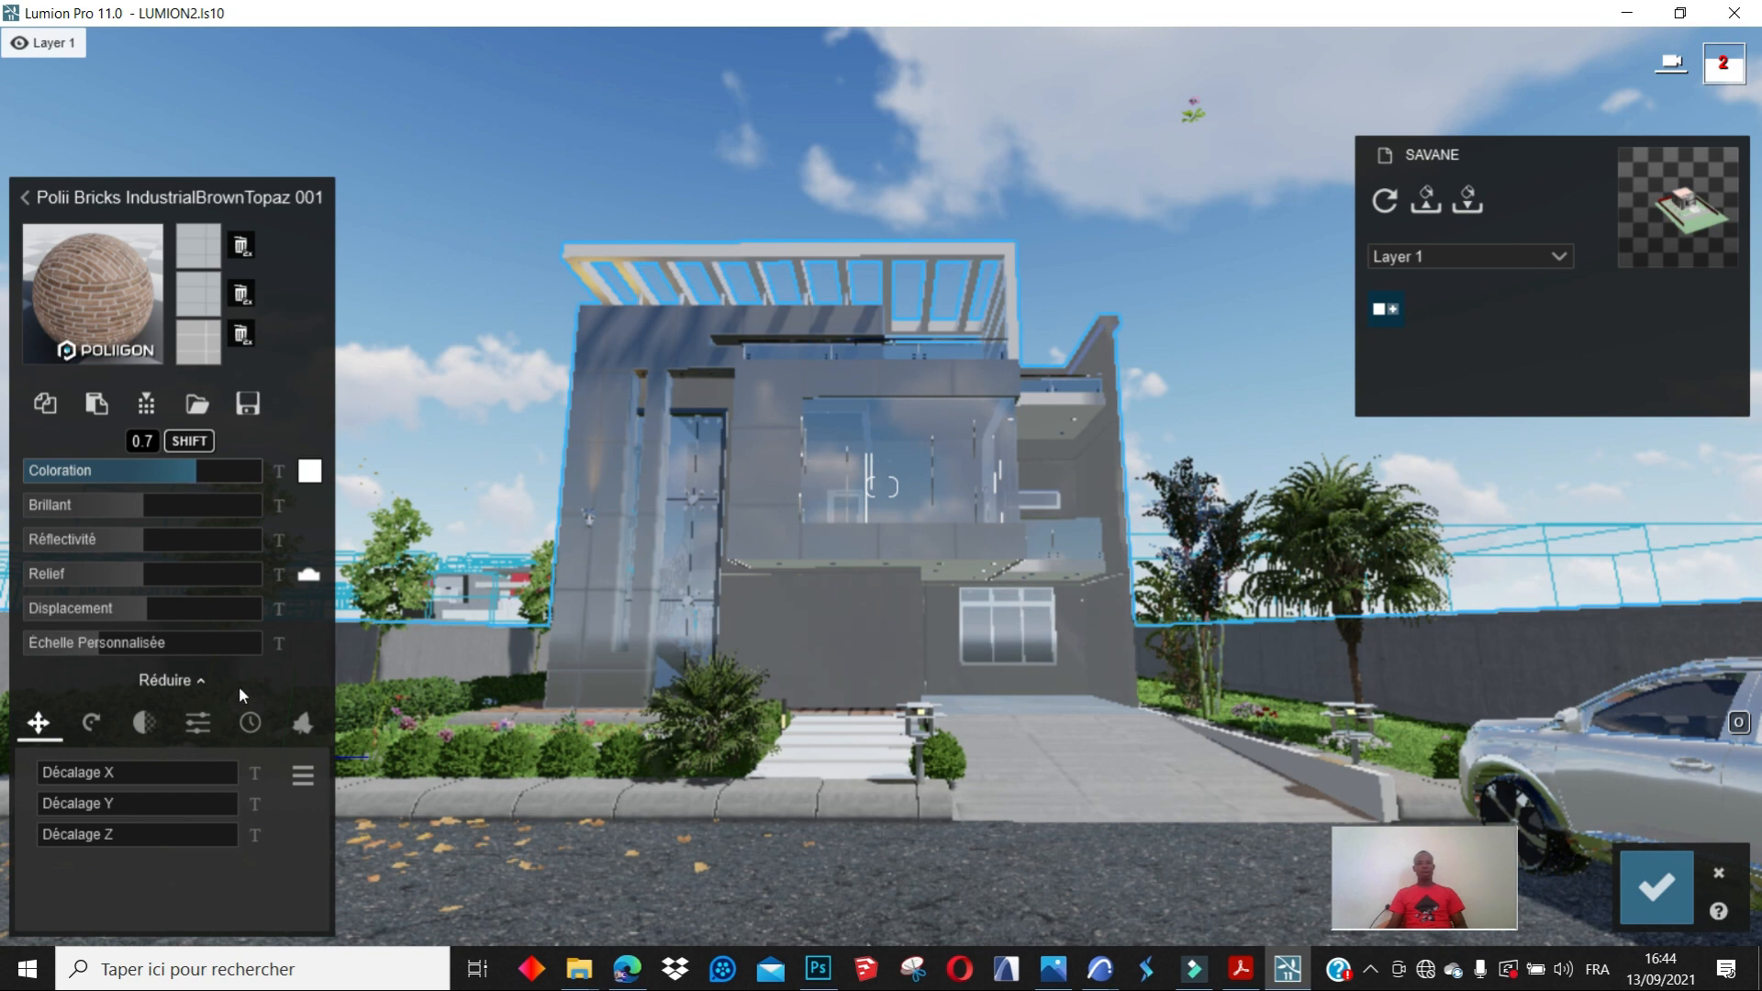
- Reduce the wall texture's custom scale slightly and set the coloration to 0.9
{"action": "mouse_move", "coordinate": [88, 638]}
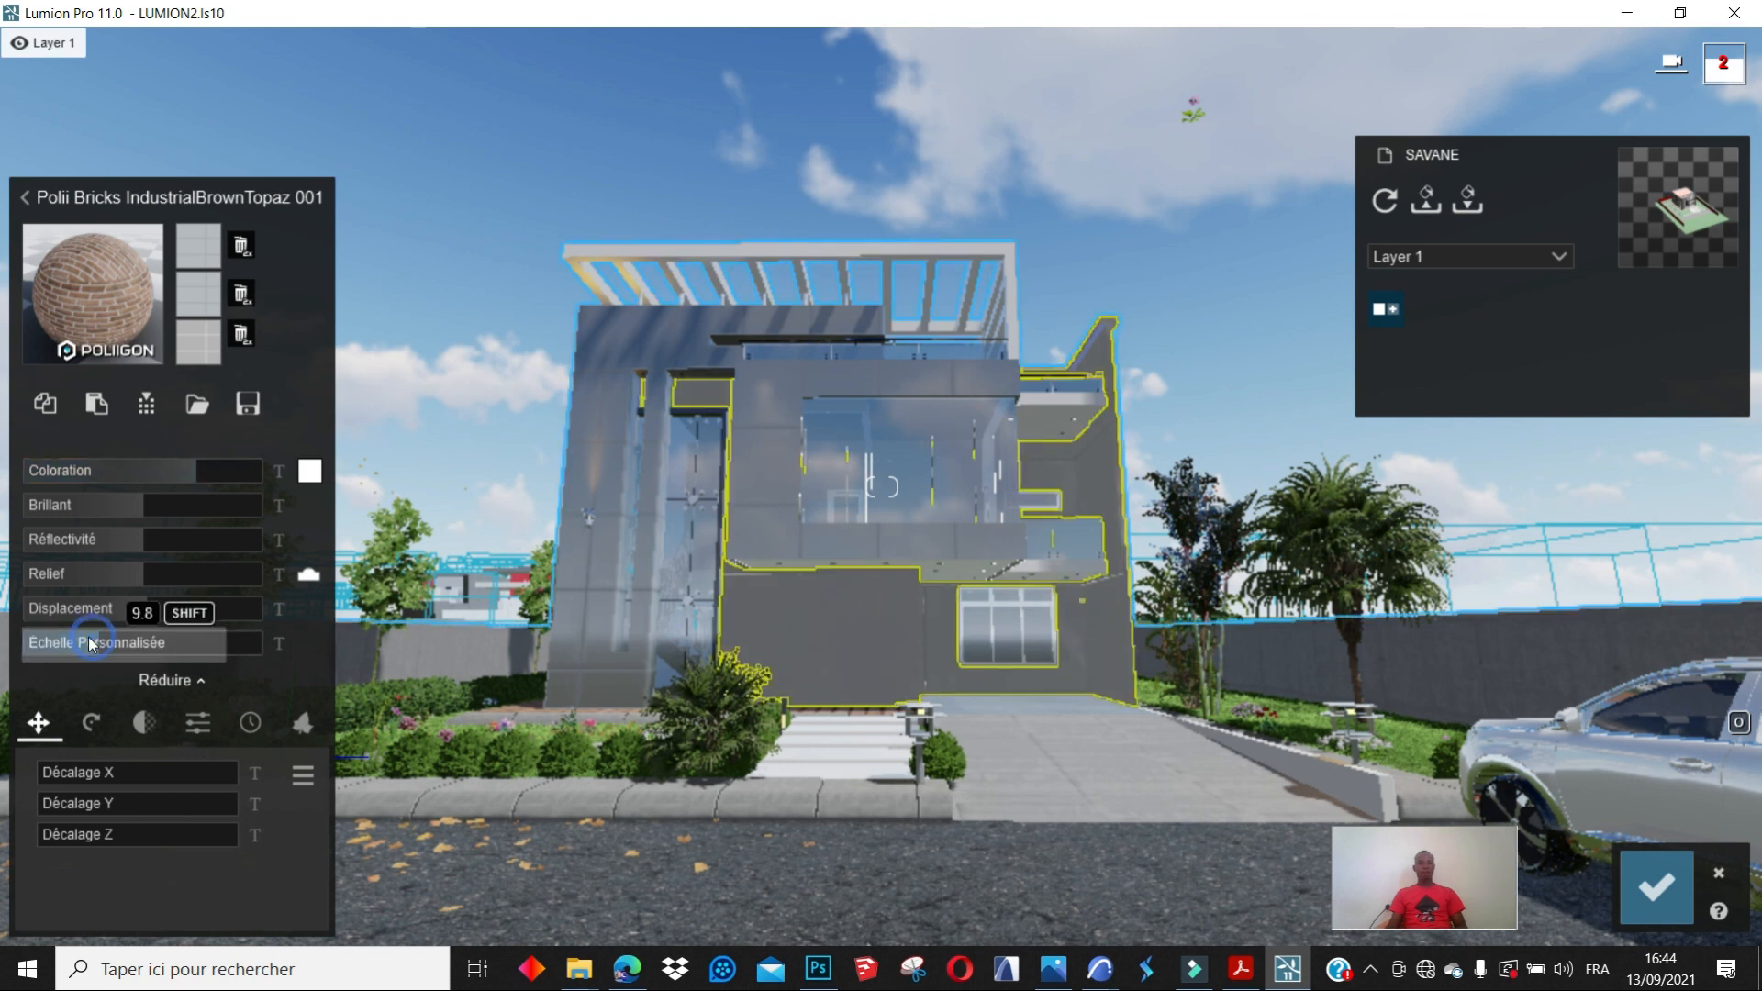
{"action": "left_click_drag", "start_coordinate": [85, 638], "coordinate": [85, 635]}
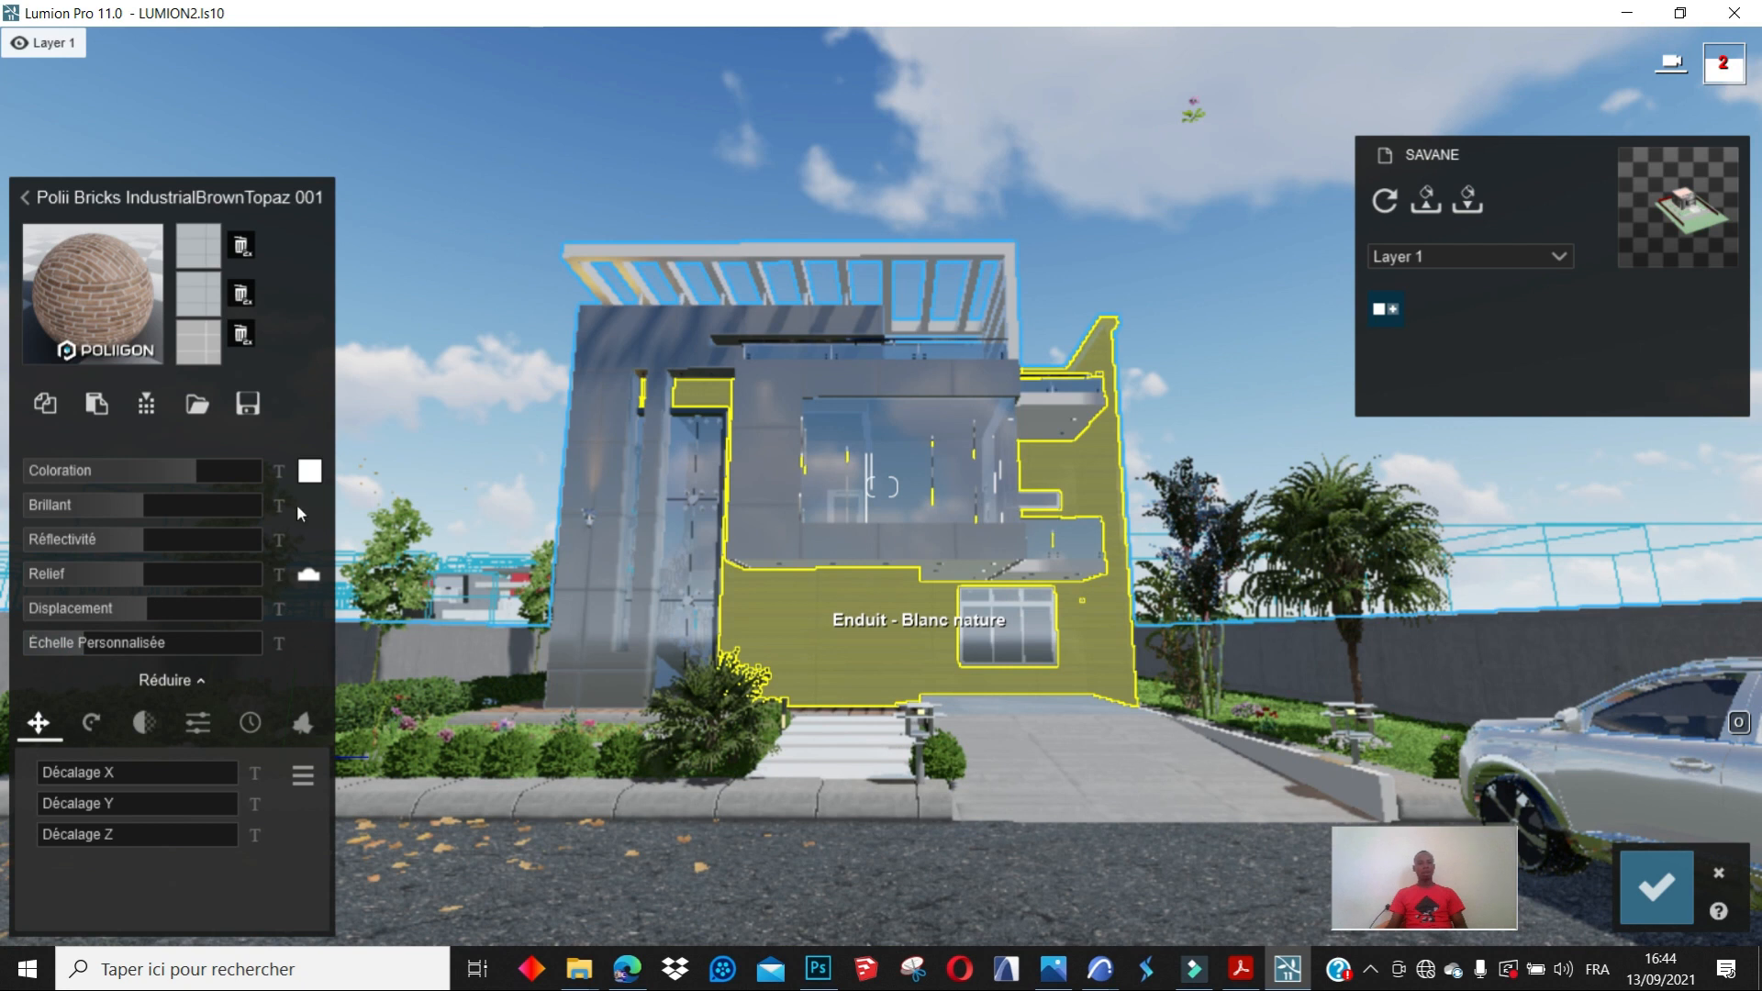
{"action": "left_click_drag", "start_coordinate": [200, 473], "coordinate": [222, 464]}
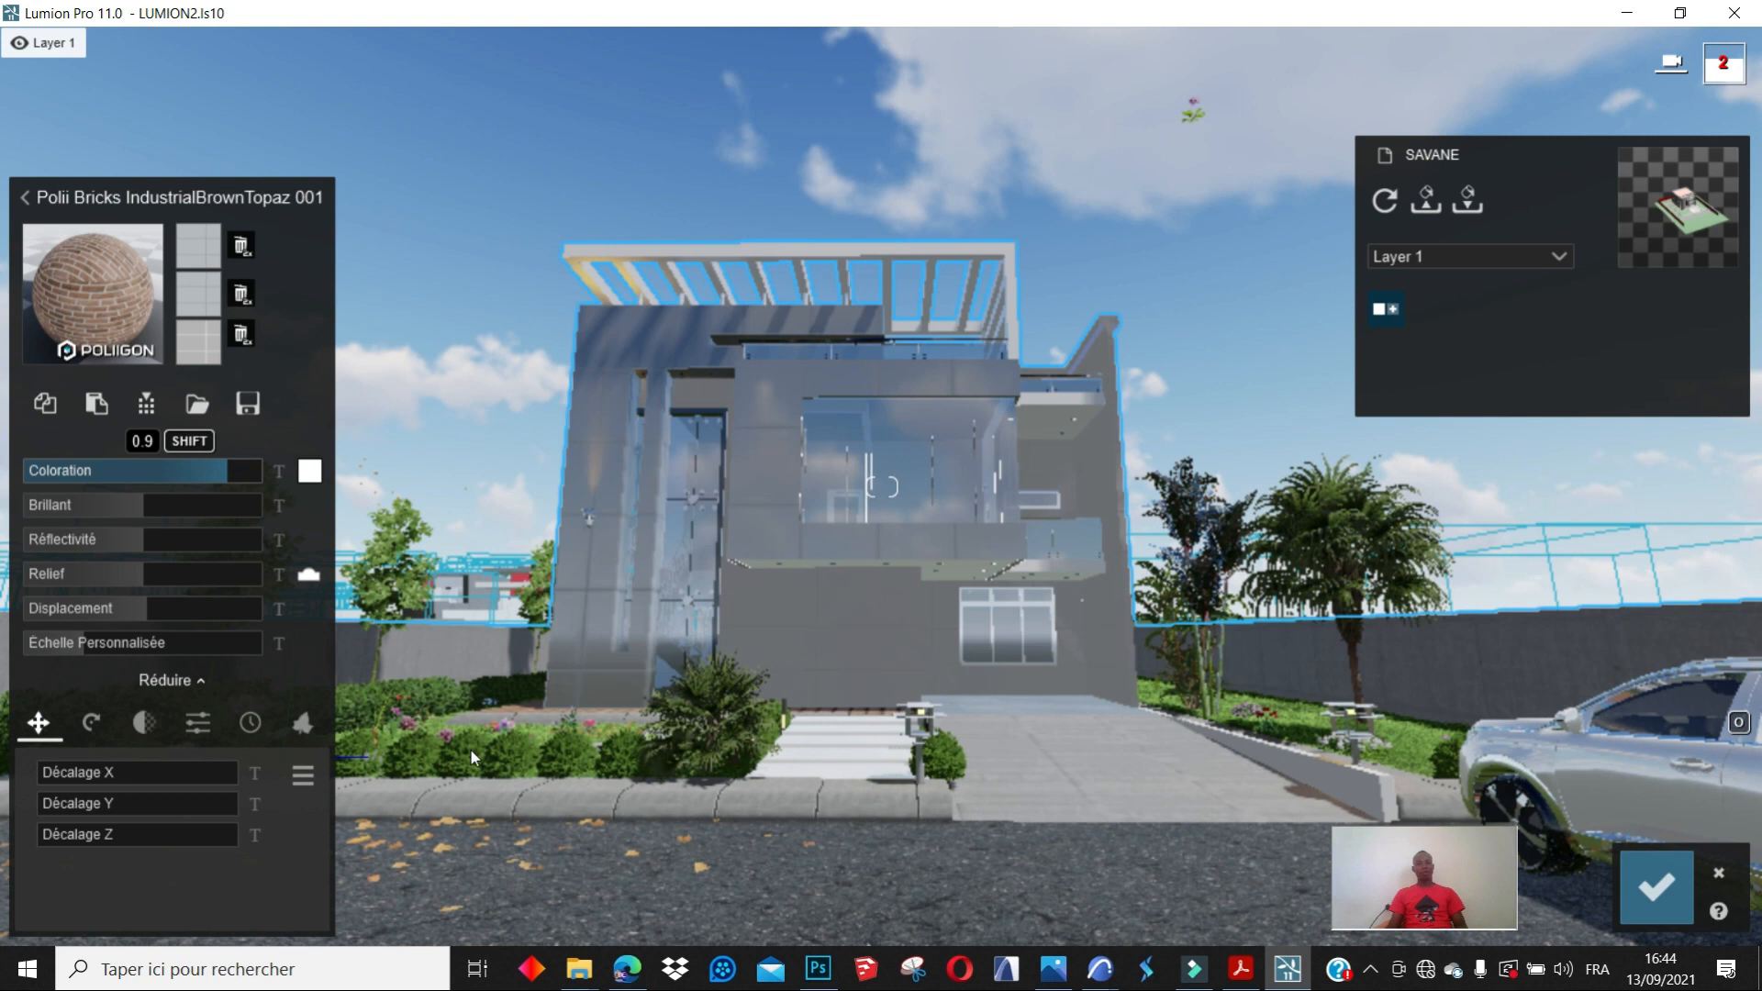
- Increase the wall material's reflectivity and set its gloss (Brillant) to 1.2
{"action": "left_click_drag", "start_coordinate": [147, 539], "coordinate": [239, 544]}
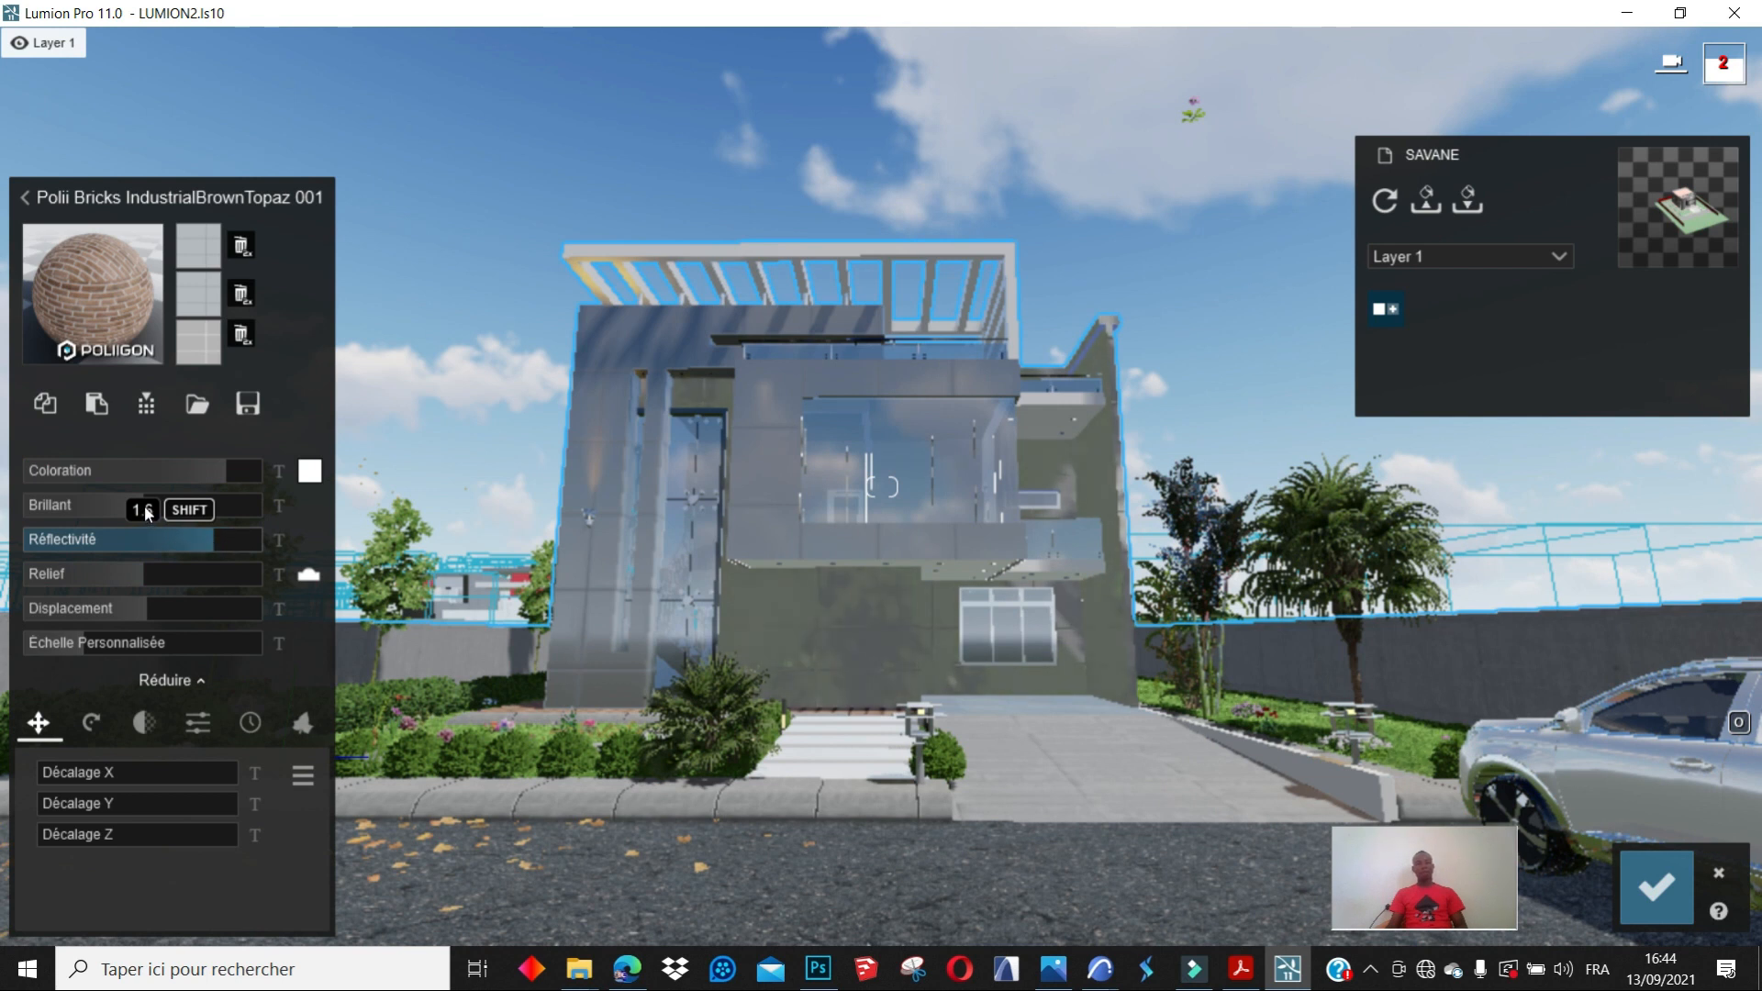
{"action": "left_click_drag", "start_coordinate": [145, 507], "coordinate": [168, 504]}
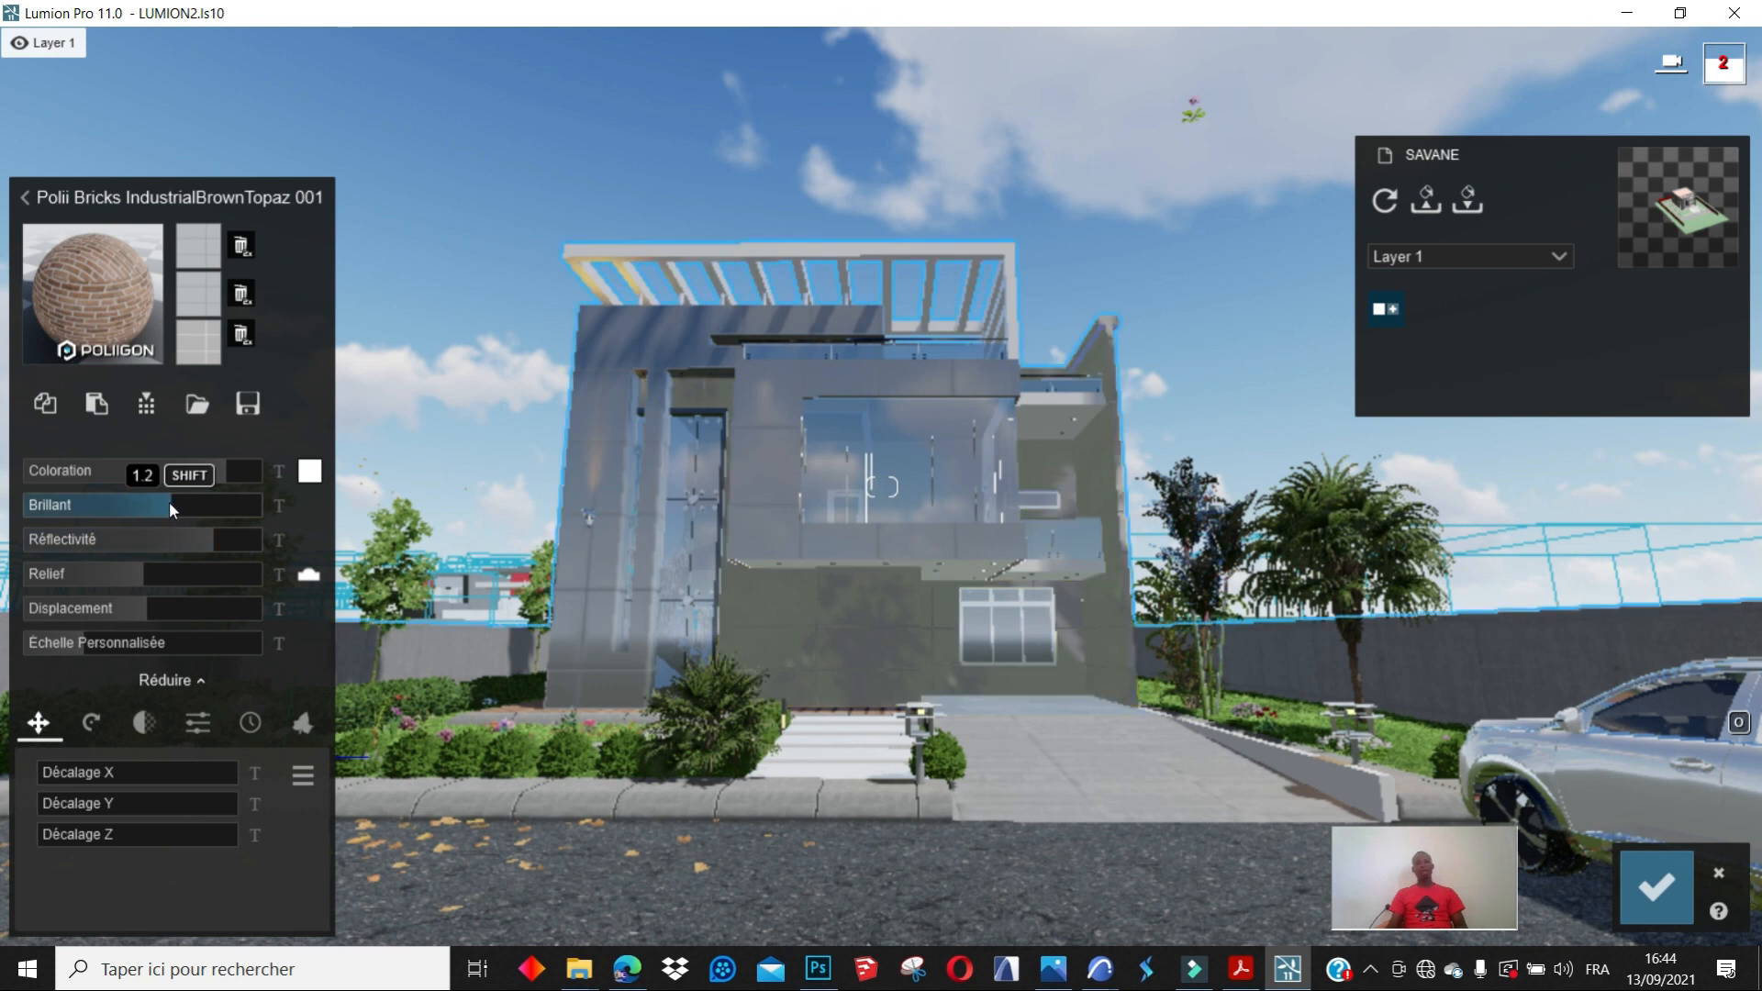
- Raise the edges (Arêtes) setting of the wall material's weathering to its maximum
{"action": "left_click", "coordinate": [250, 723]}
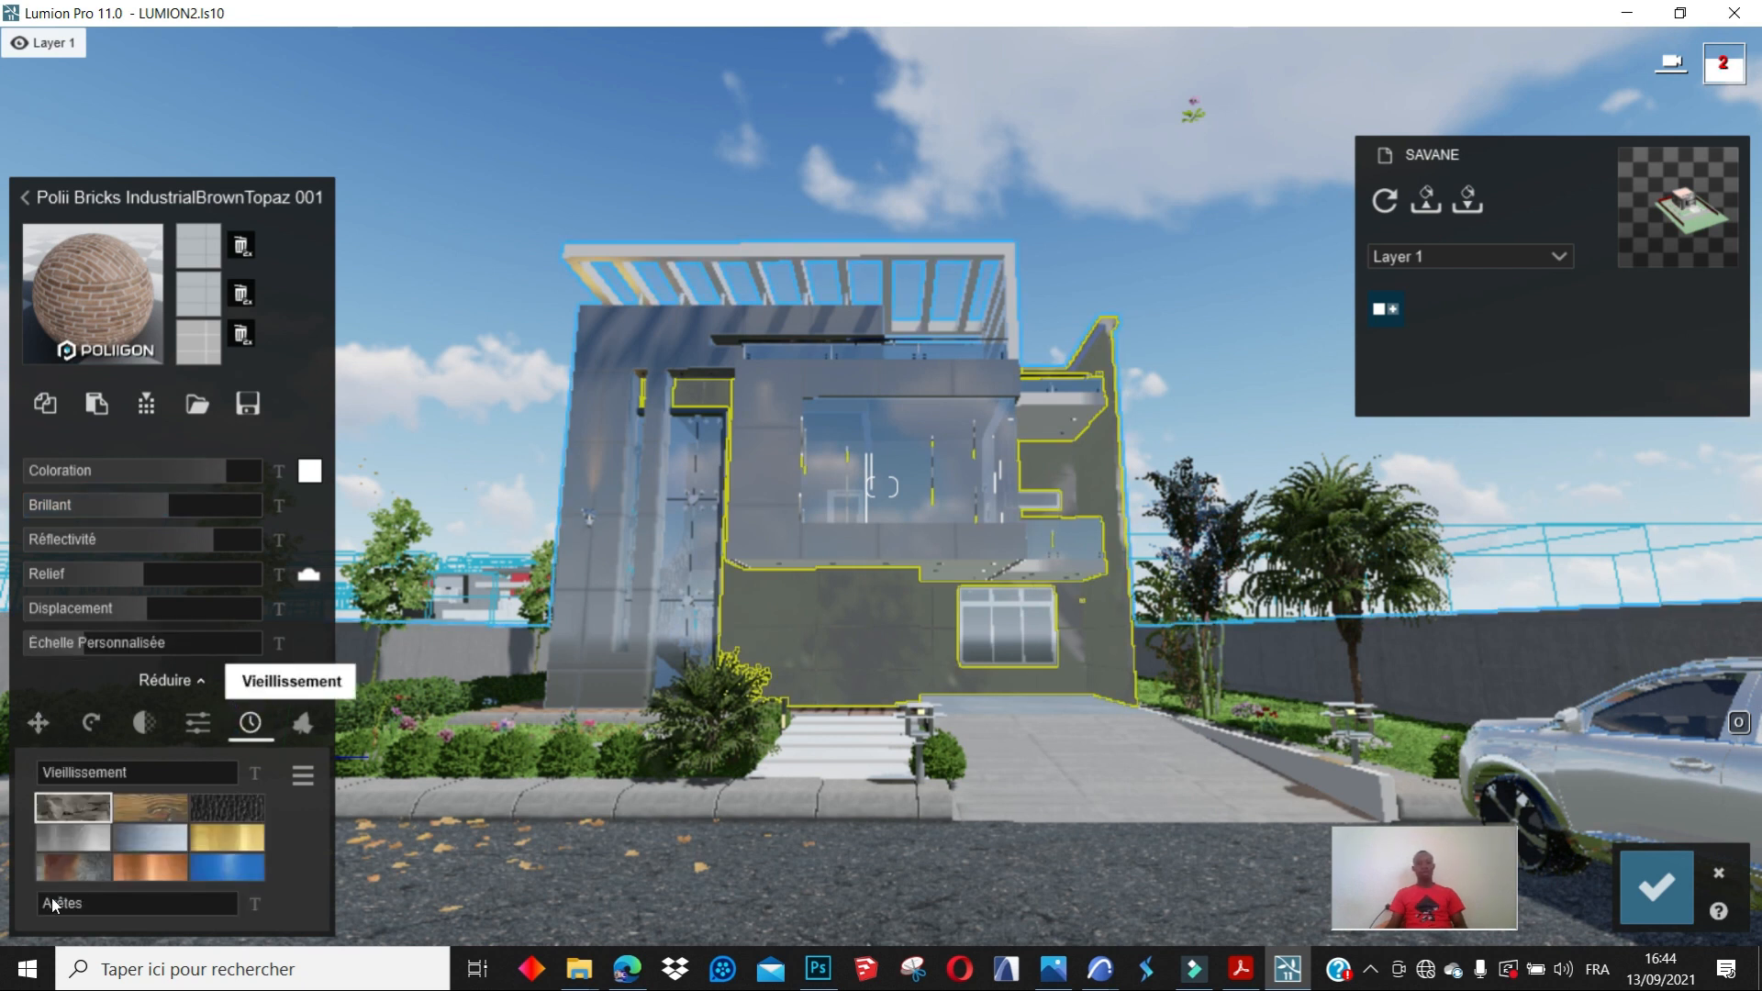
{"action": "left_click_drag", "start_coordinate": [54, 907], "coordinate": [265, 905]}
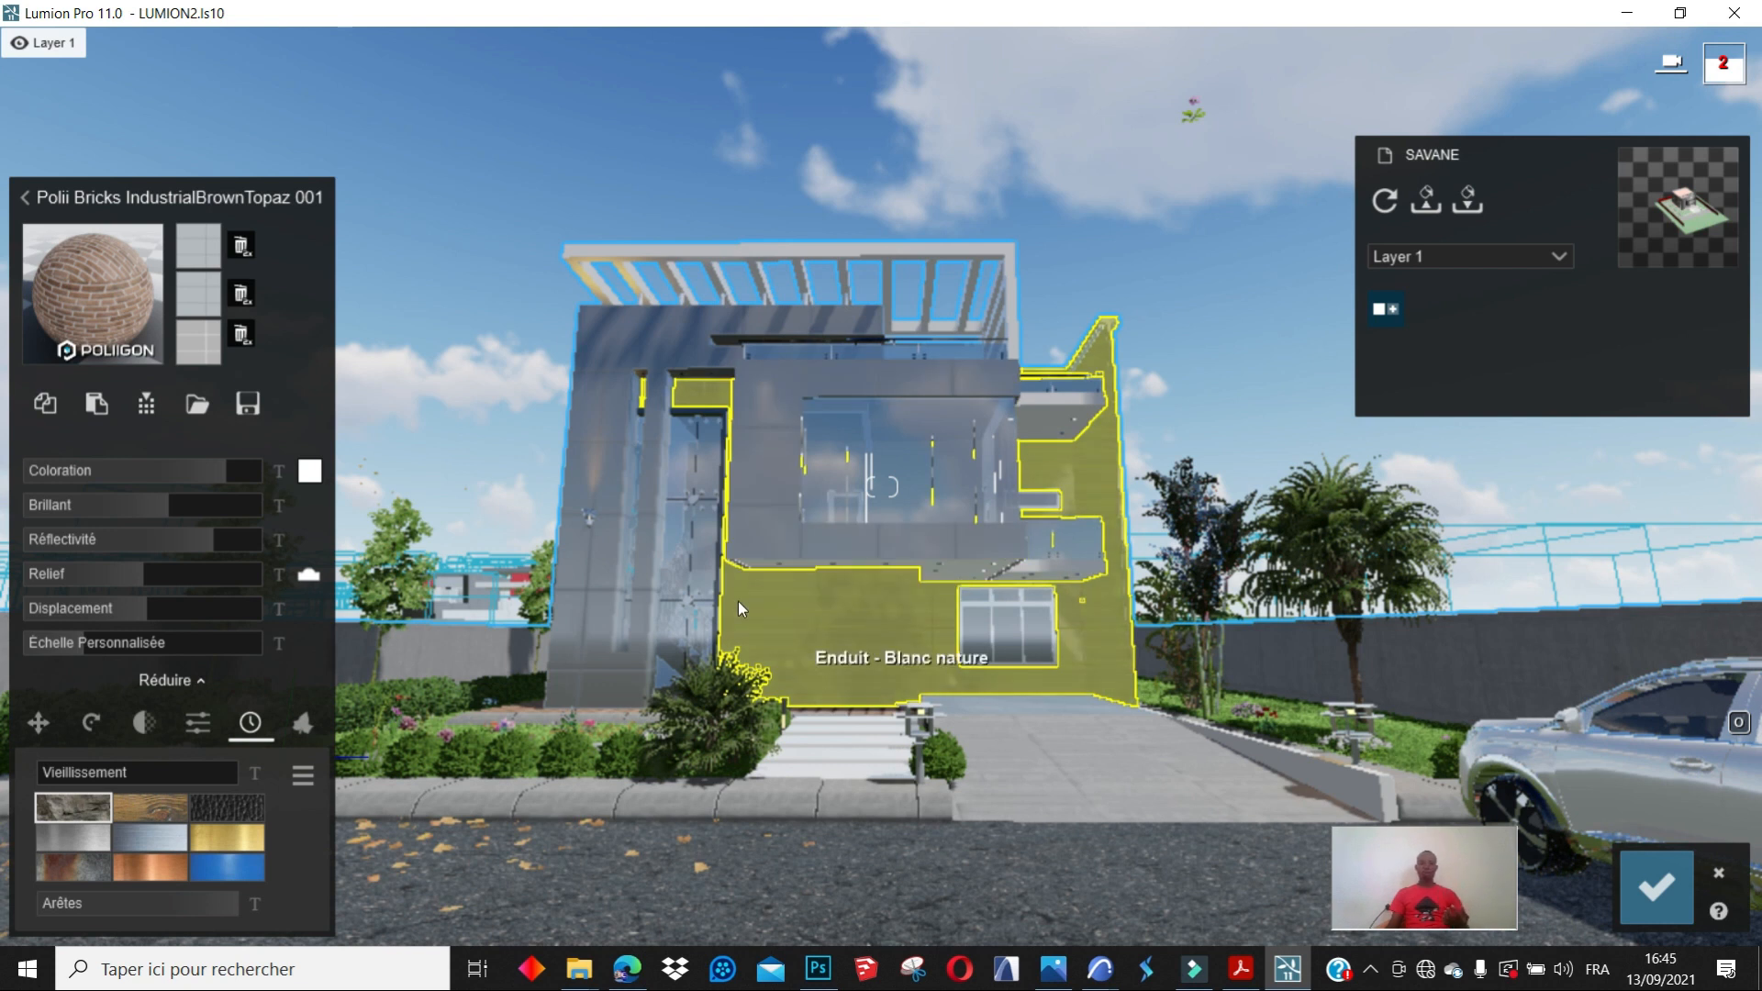
- Give the facade's Transp - Verre glass material a darker neutral grey tint
{"action": "left_click", "coordinate": [834, 432]}
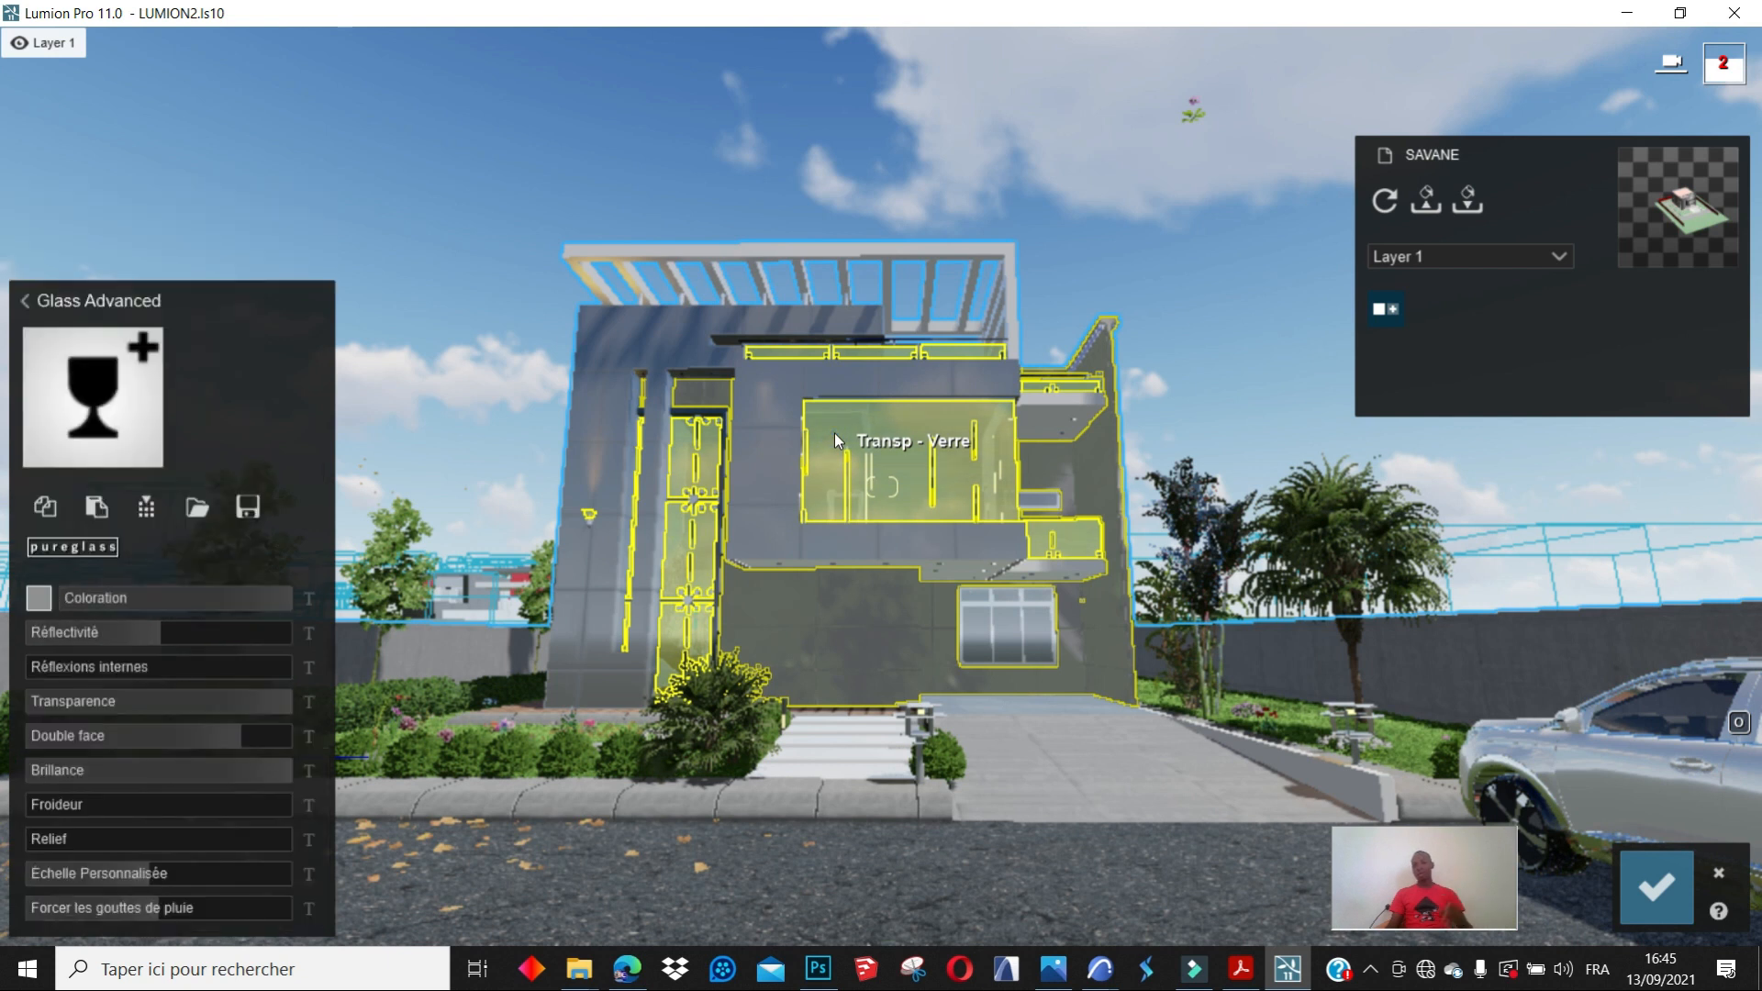
{"action": "left_click", "coordinate": [84, 376]}
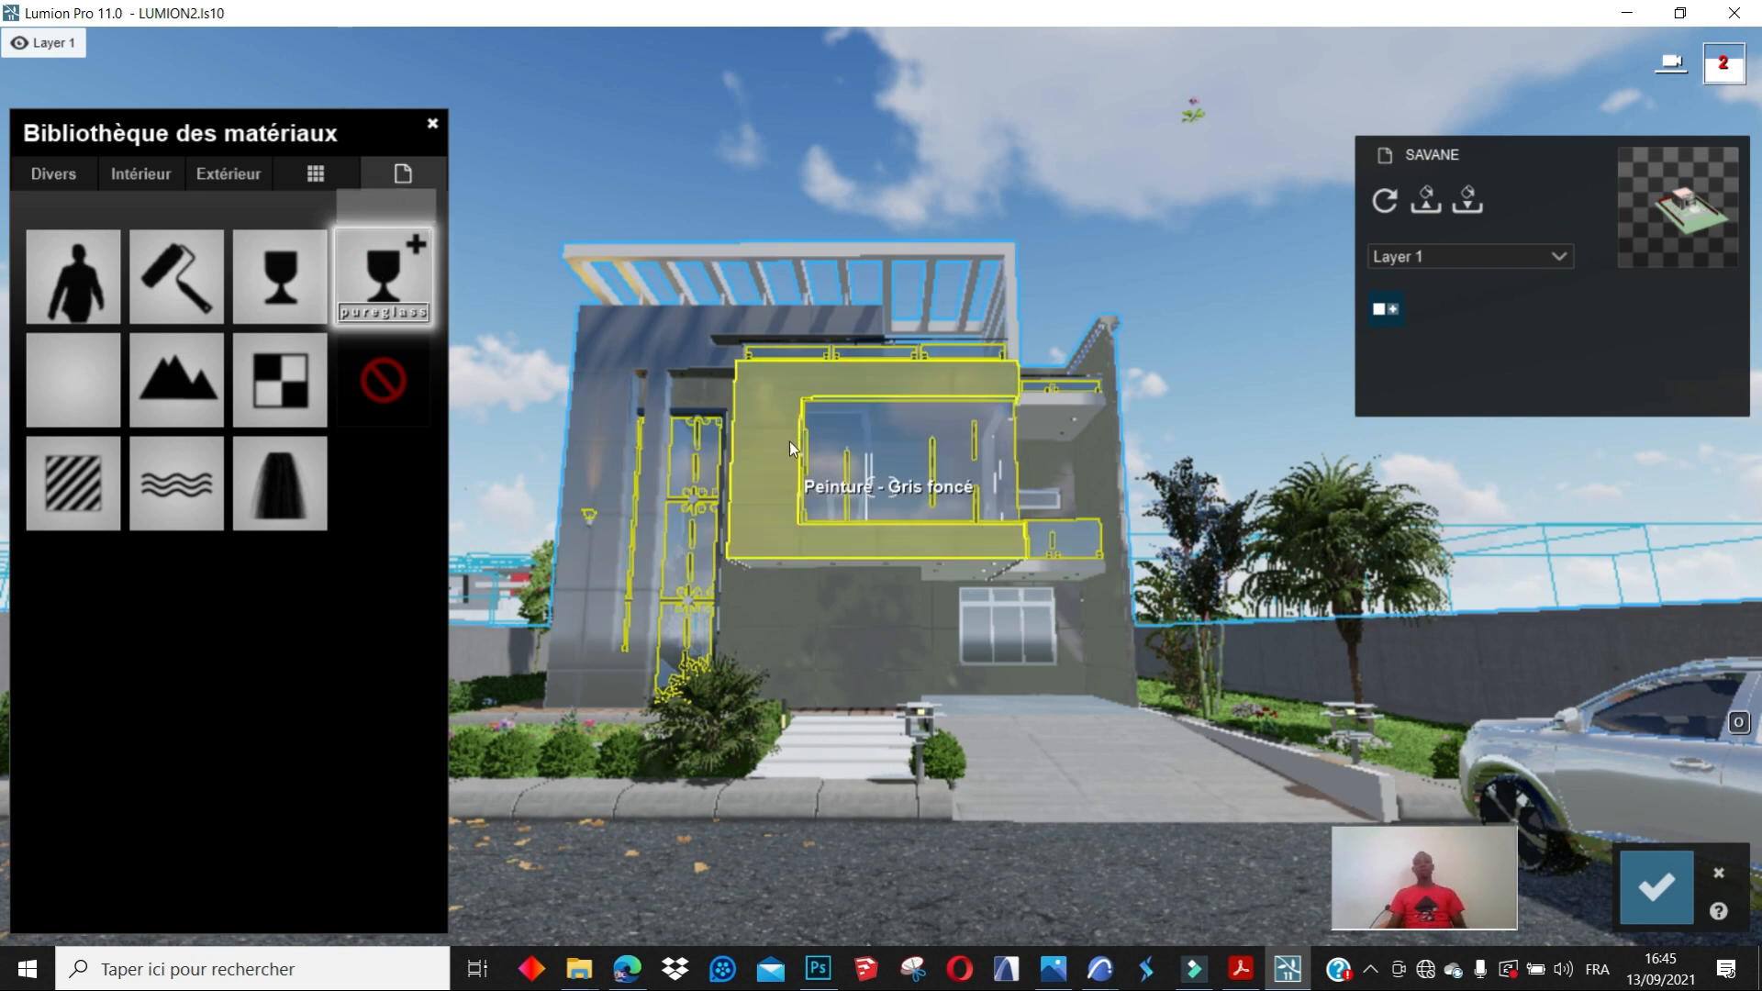
{"action": "left_click", "coordinate": [837, 431]}
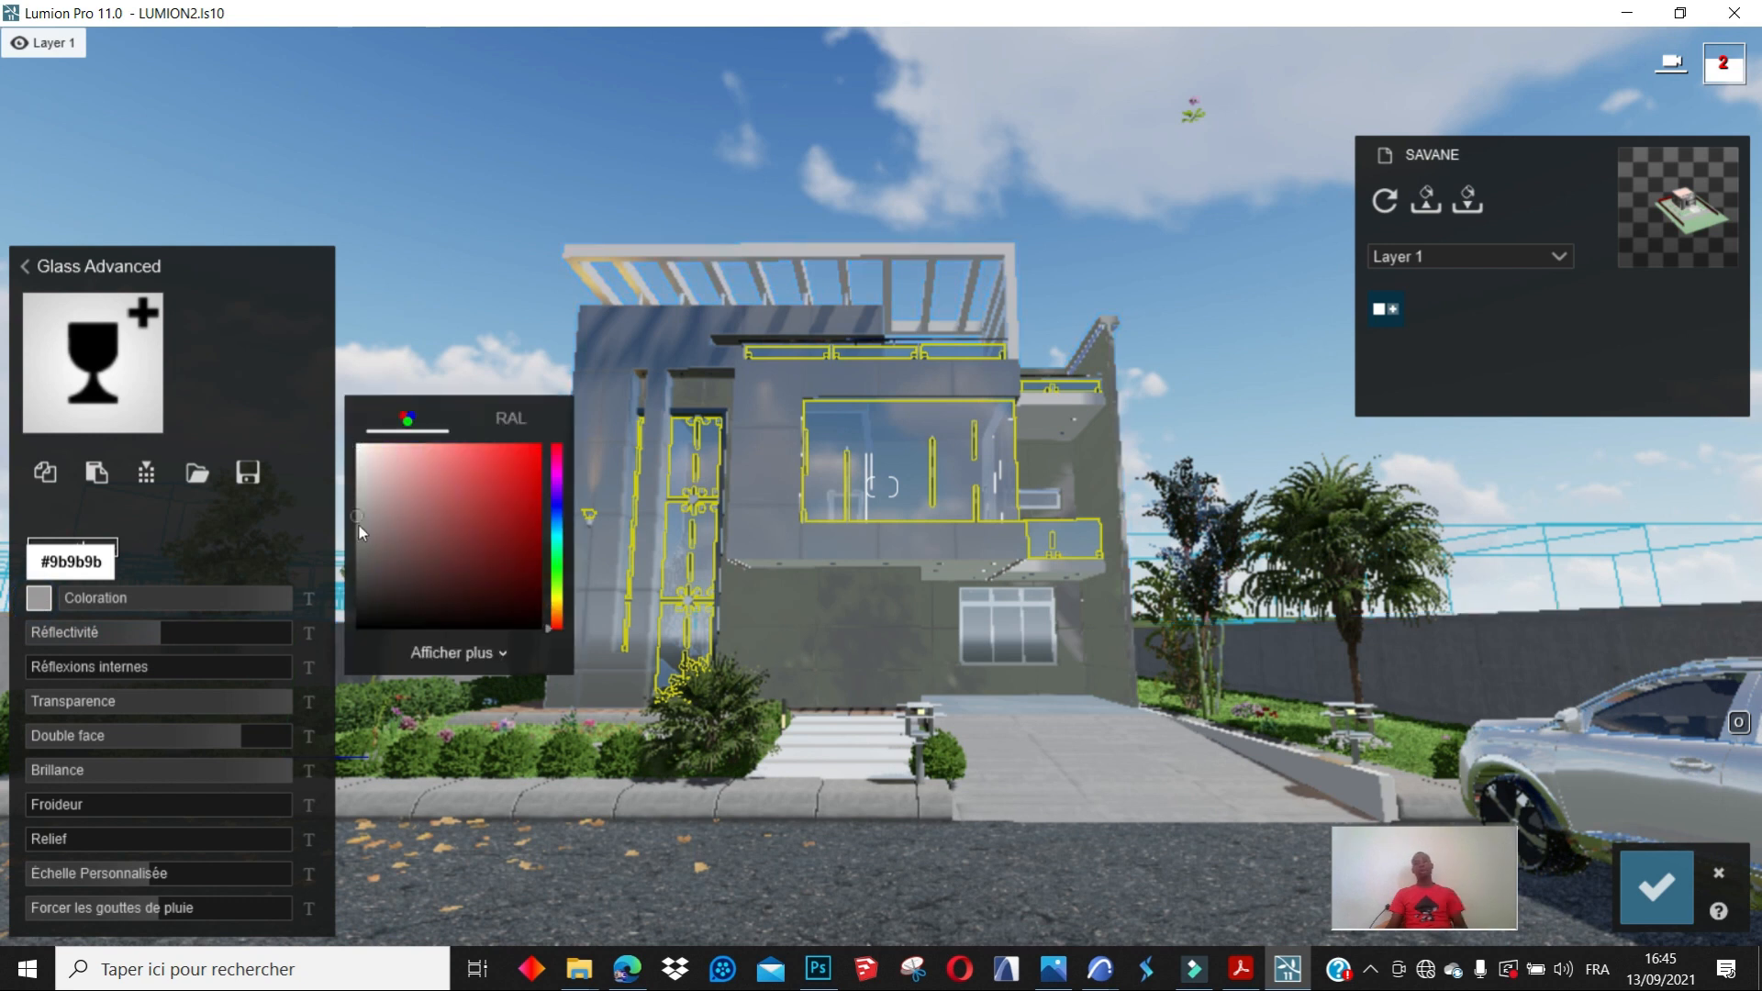
{"action": "left_click", "coordinate": [358, 532]}
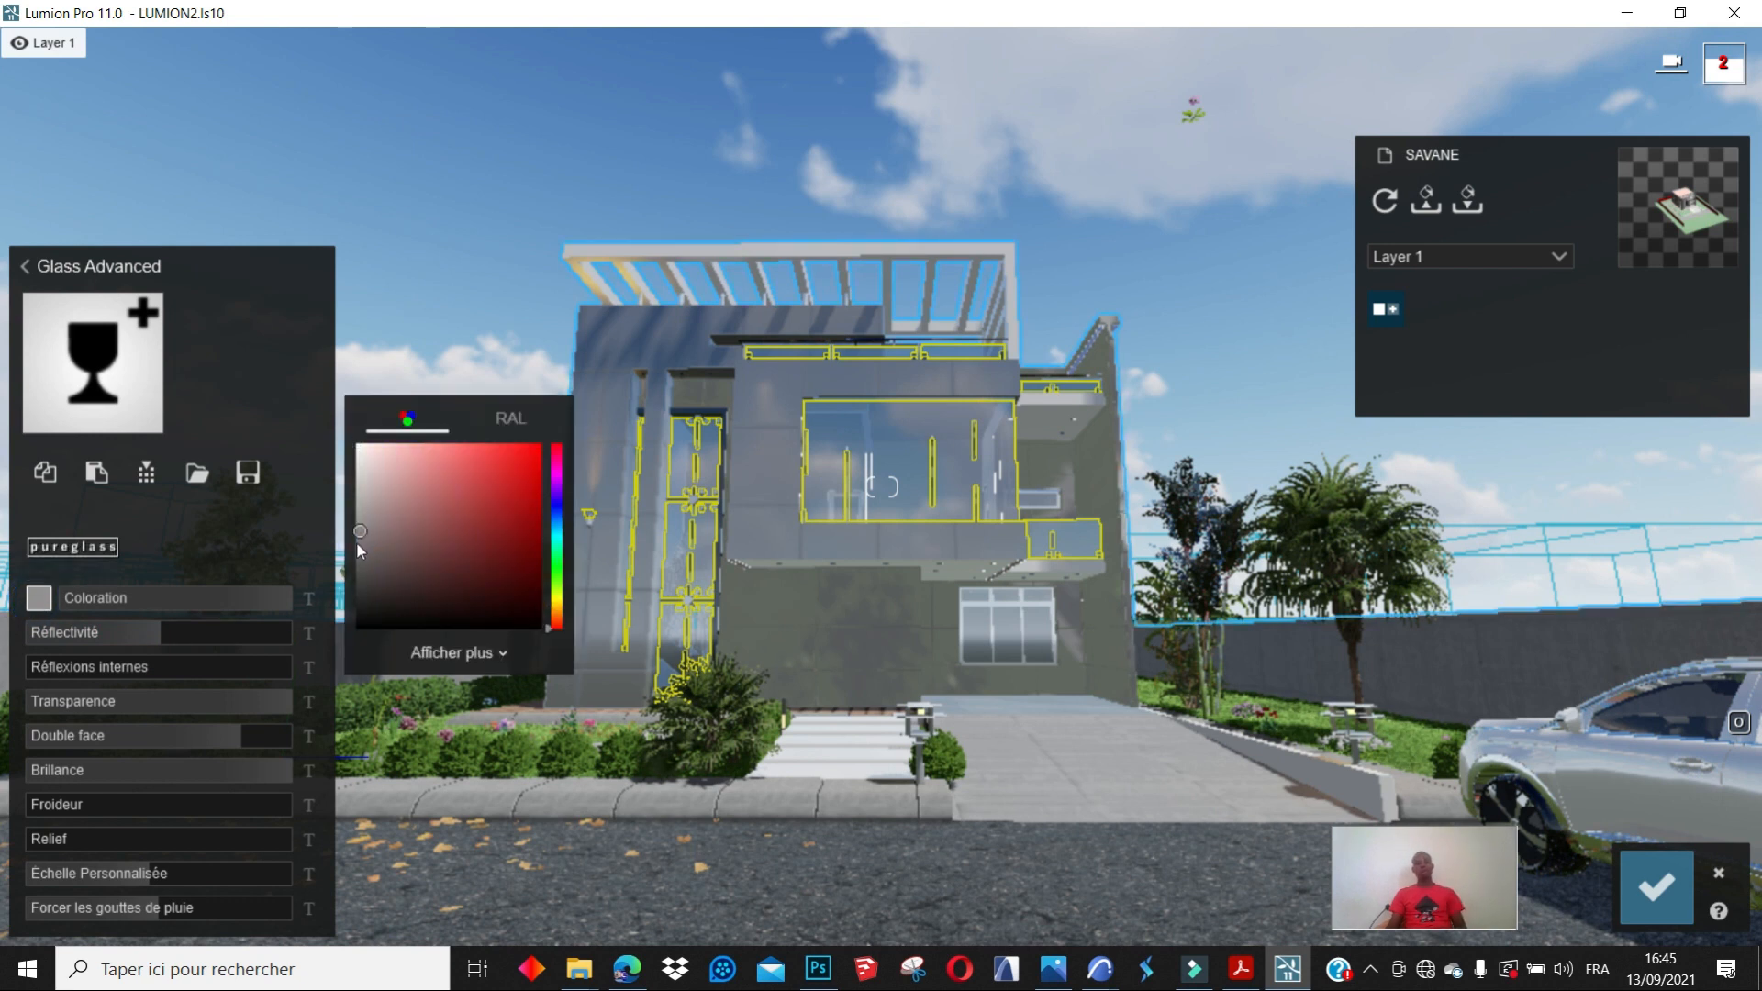
{"action": "left_click", "coordinate": [357, 544]}
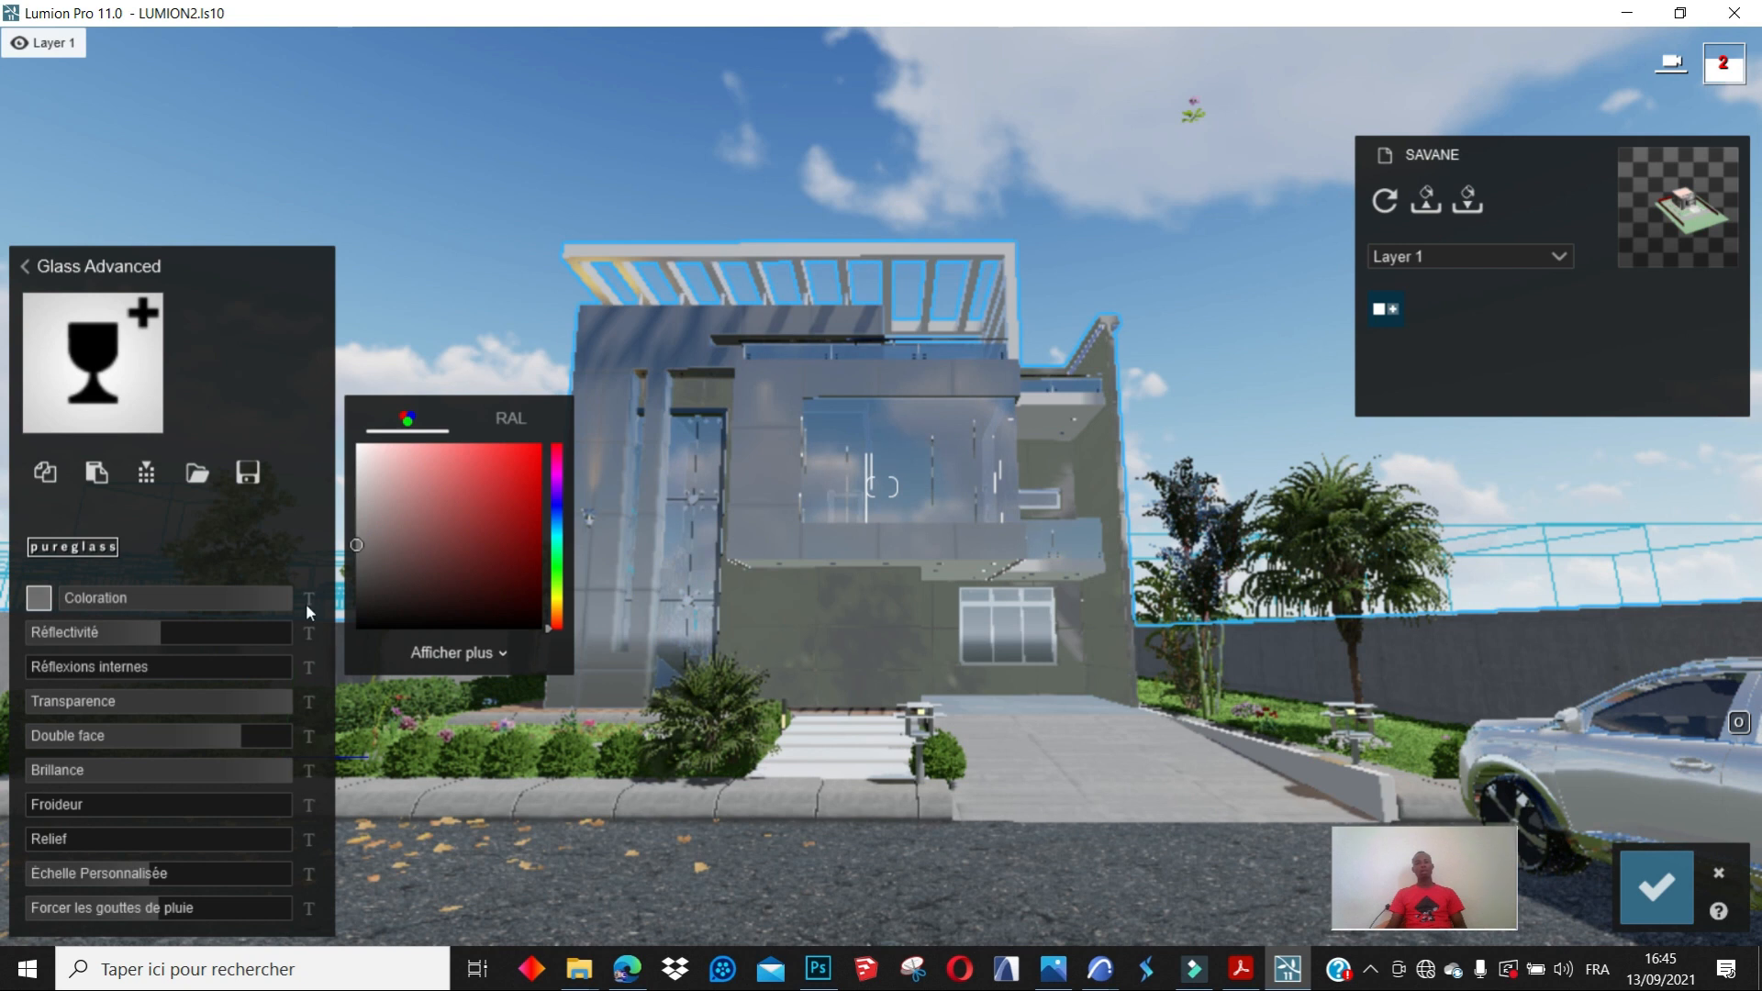
{"action": "mouse_move", "coordinate": [166, 632]}
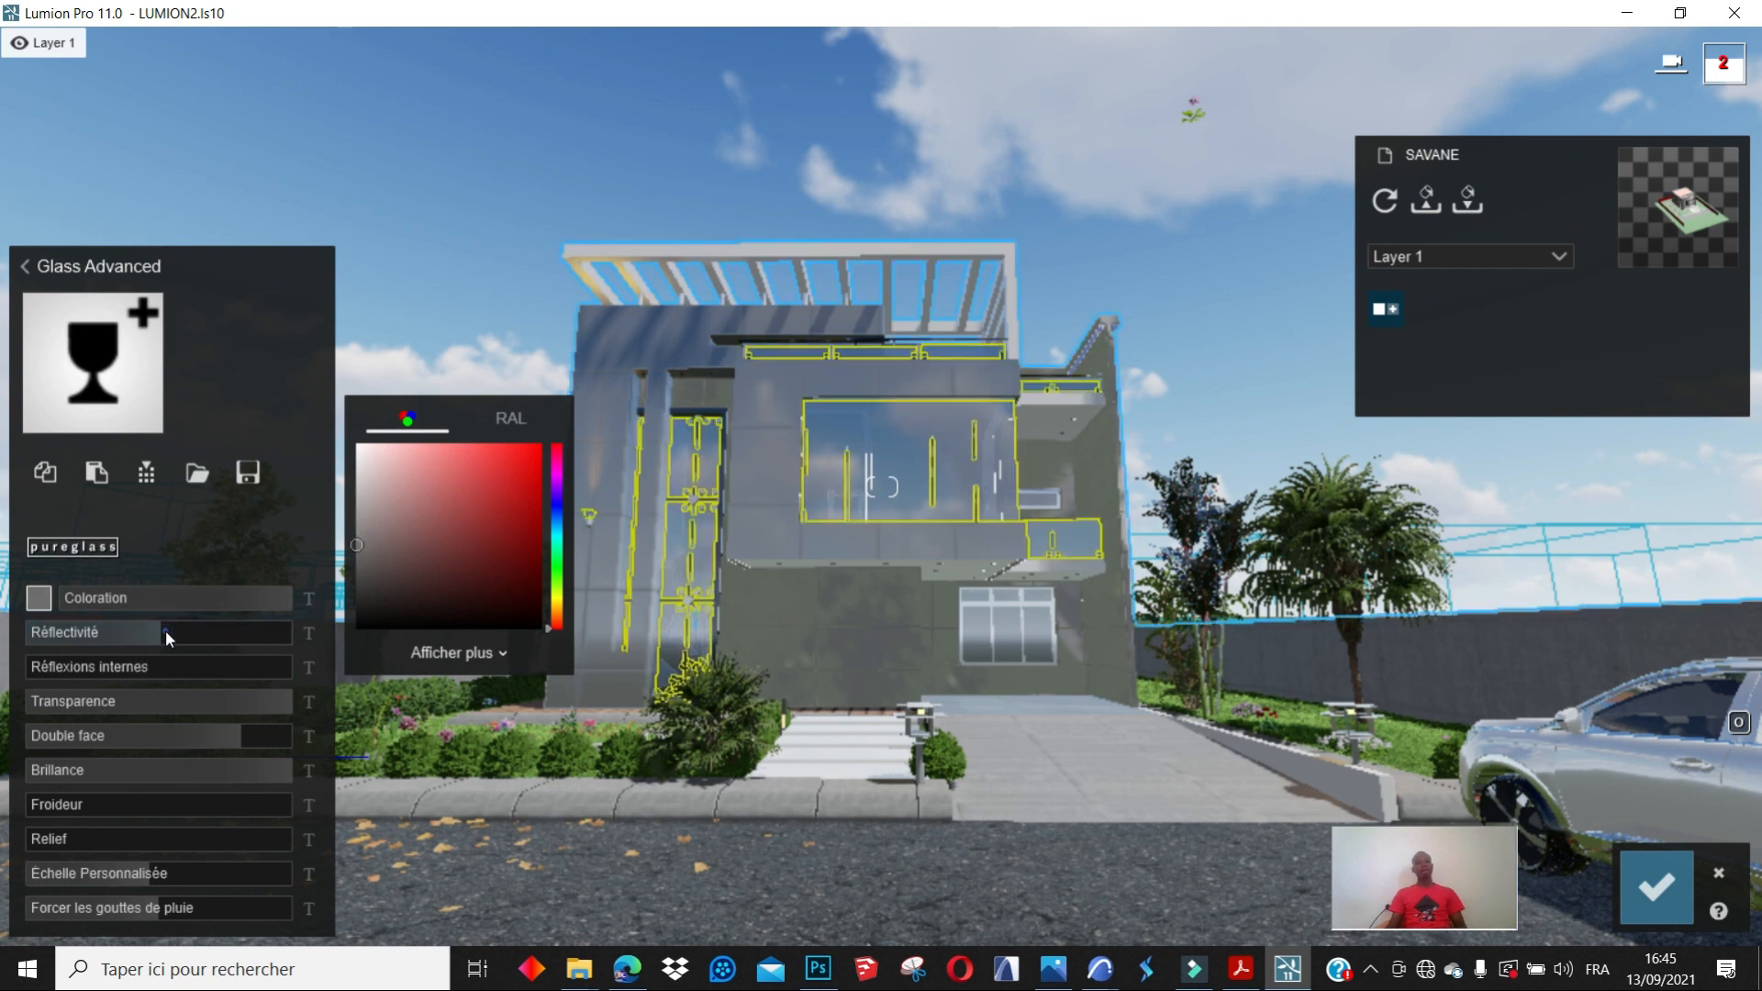
- Raise the facade glass material's reflectivity (Réflectivité) slightly and save the material changes
{"action": "left_click", "coordinate": [173, 629]}
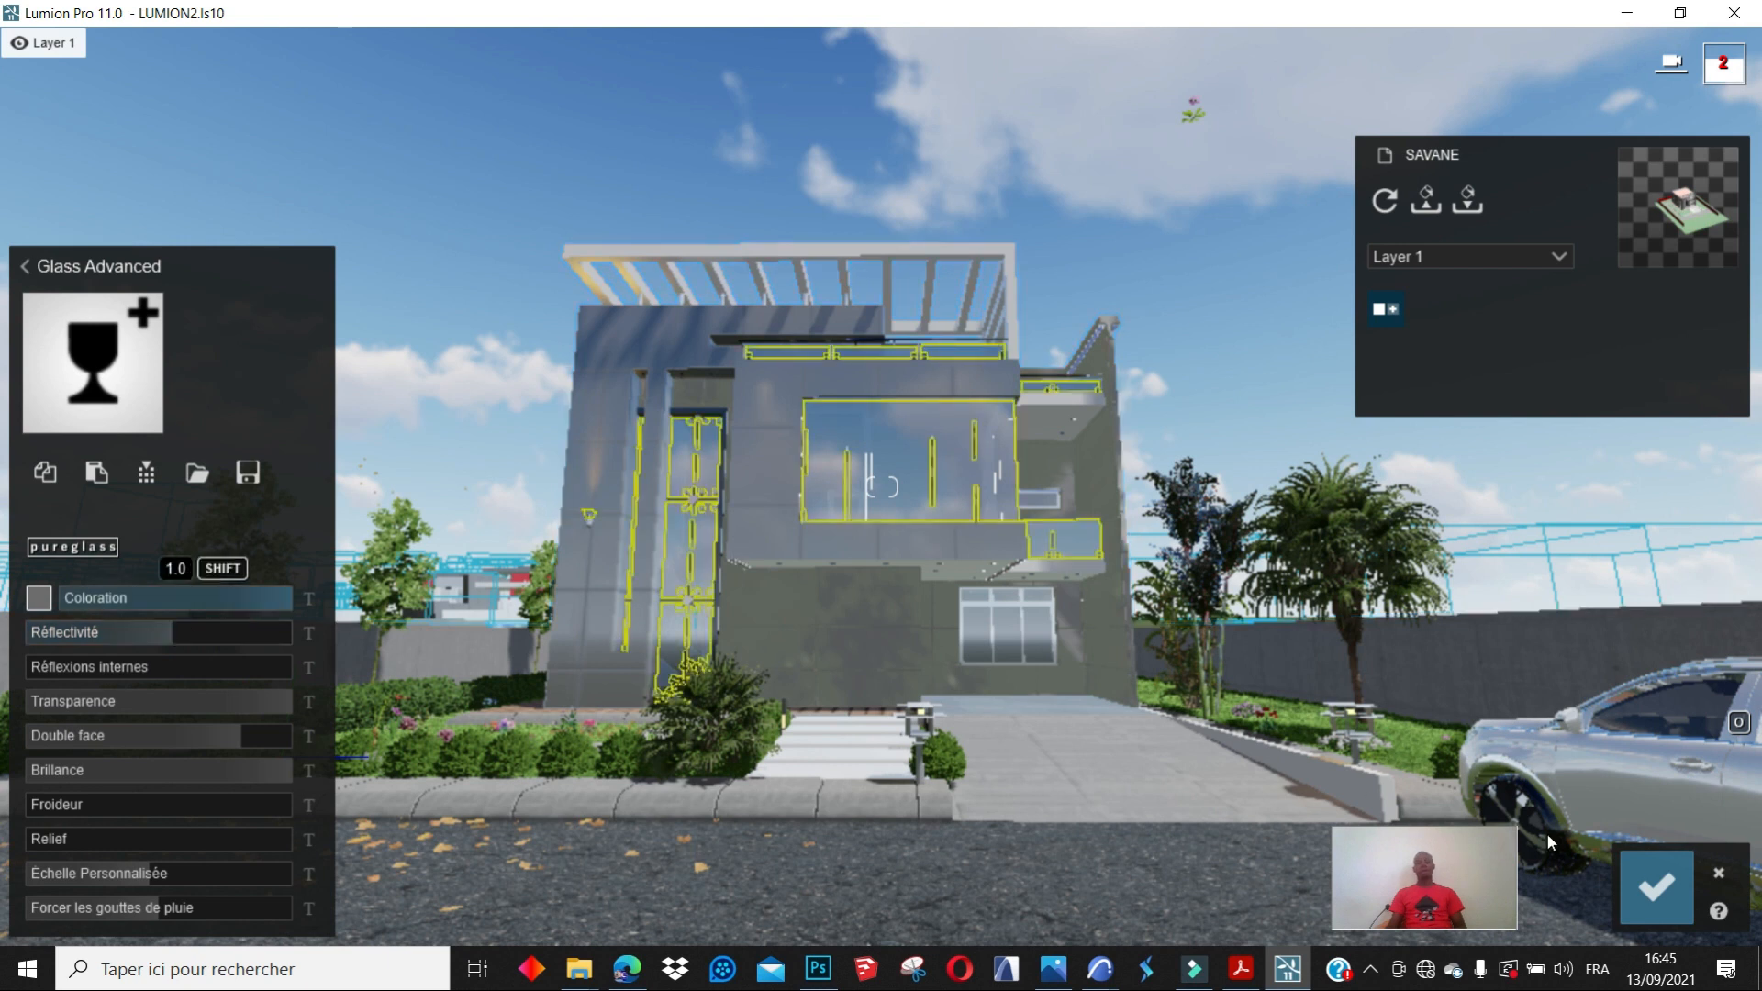
{"action": "left_click", "coordinate": [1670, 886]}
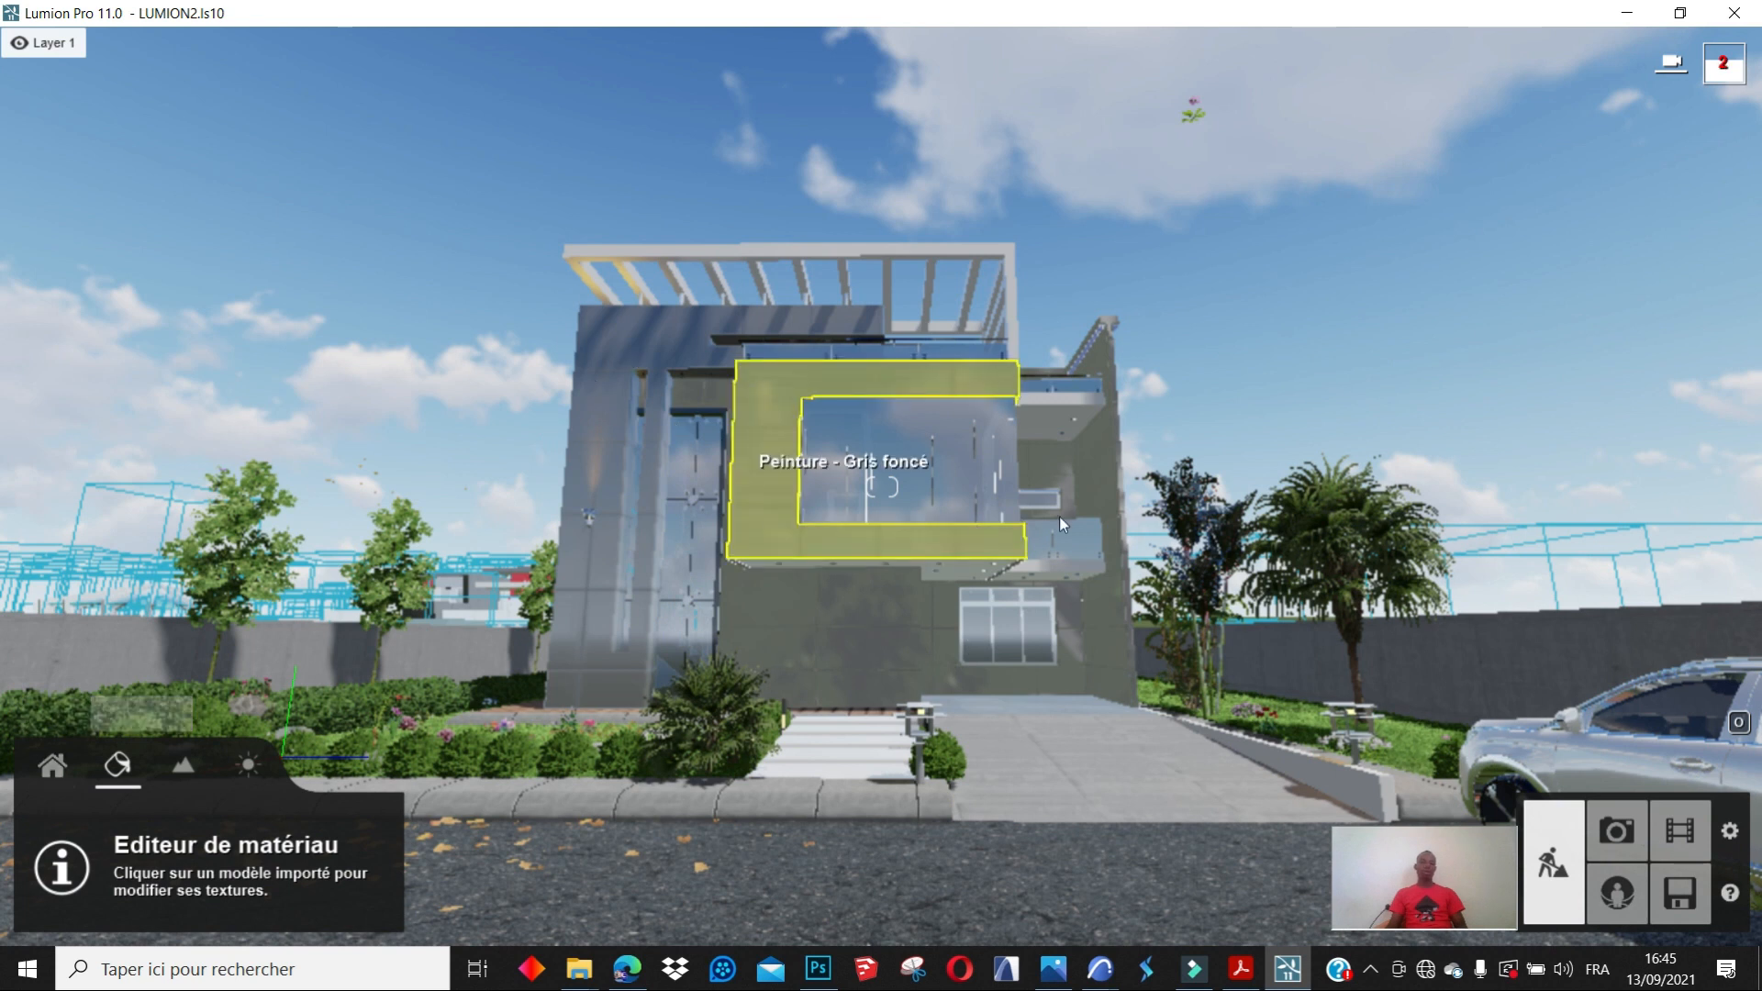
- Delete the stray nature plant floating in the sky above the villa
{"action": "left_click", "coordinate": [61, 767]}
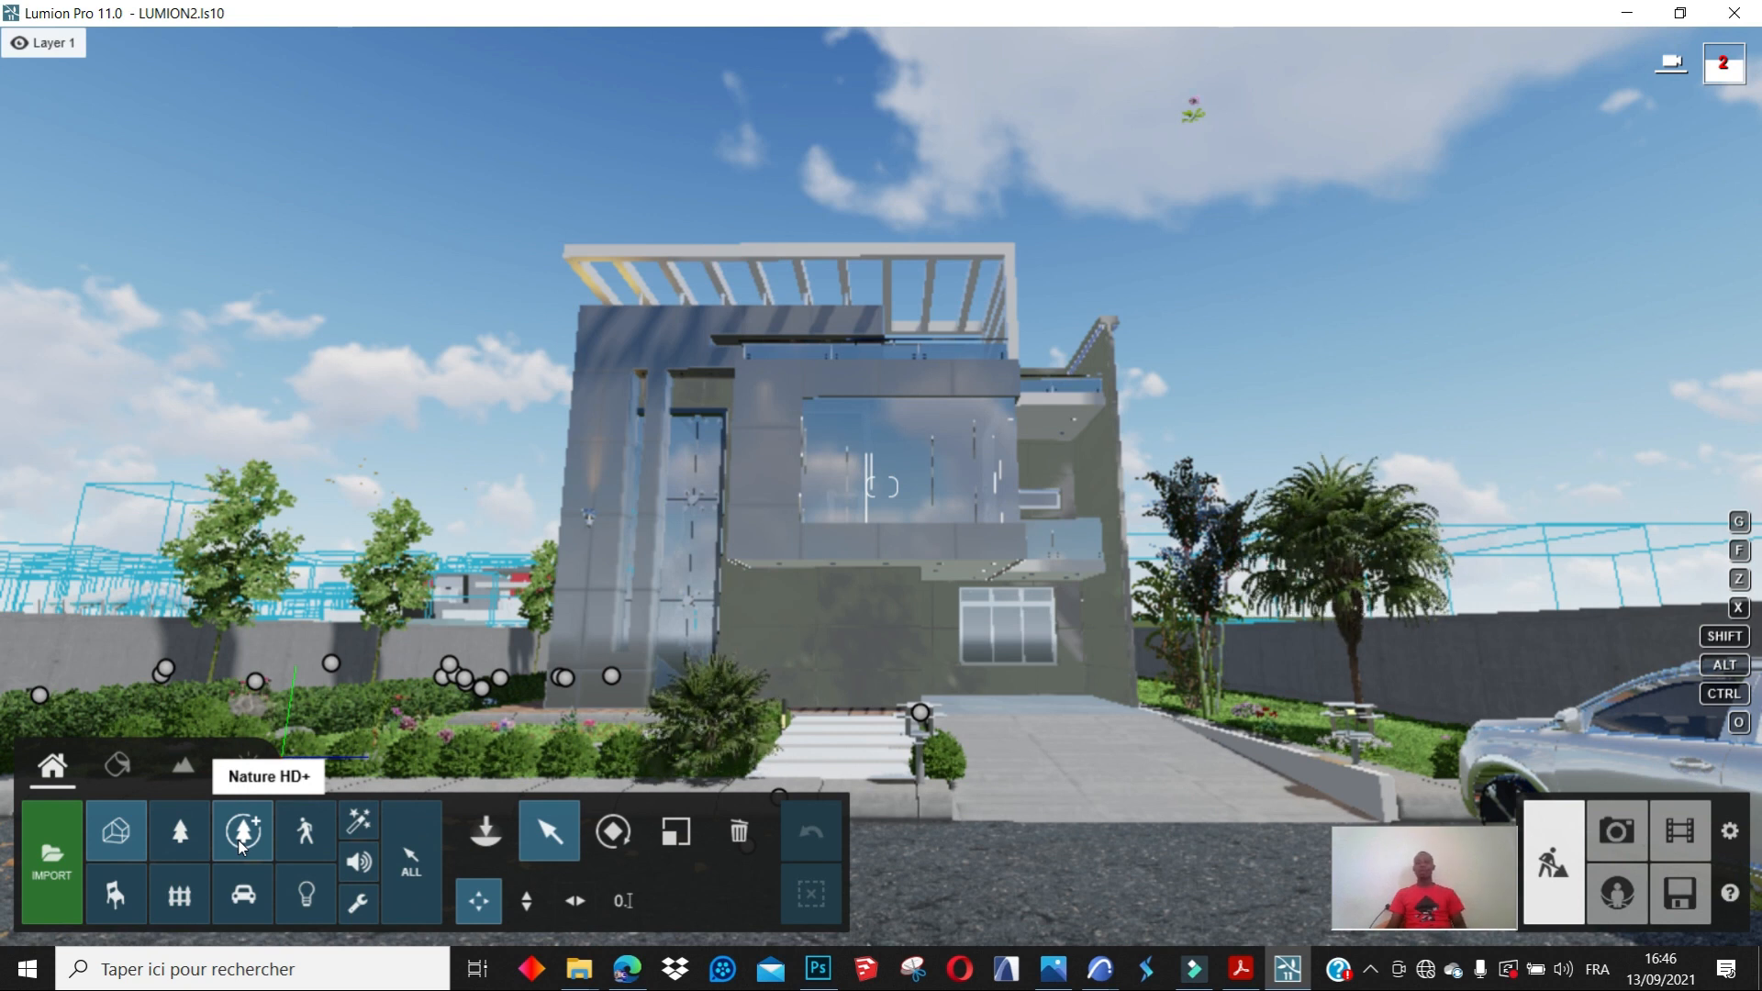
{"action": "left_click", "coordinate": [179, 845]}
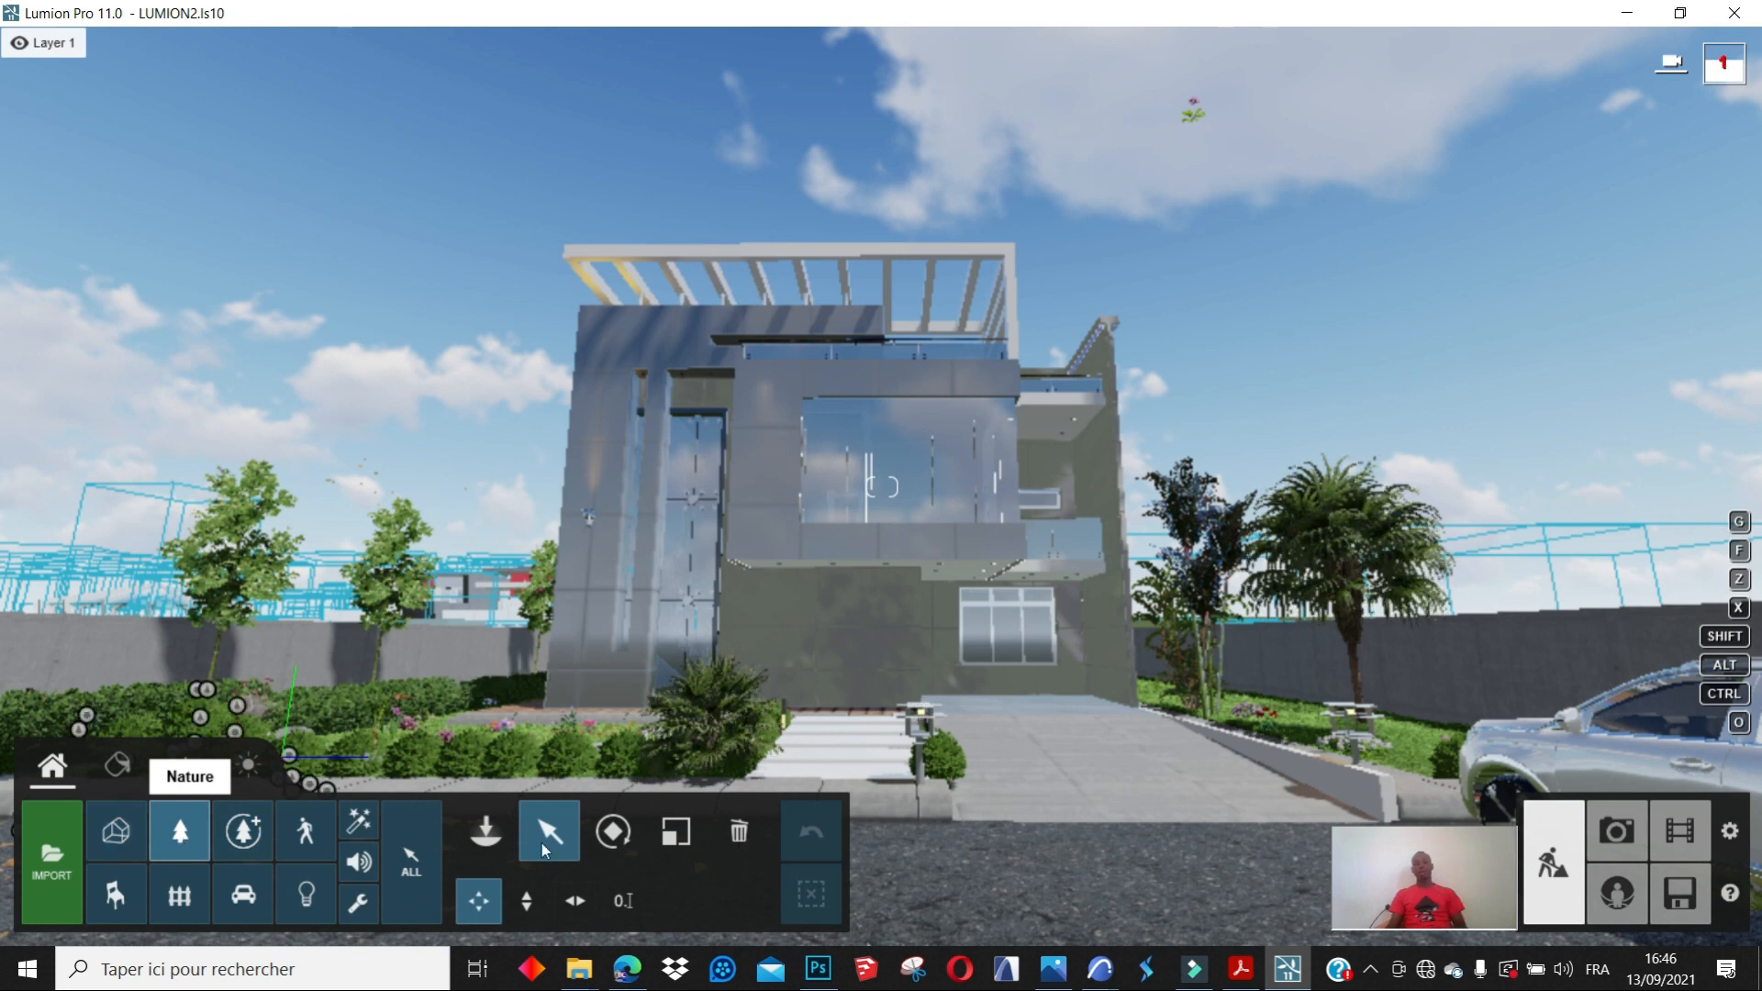
{"action": "left_click", "coordinate": [738, 831]}
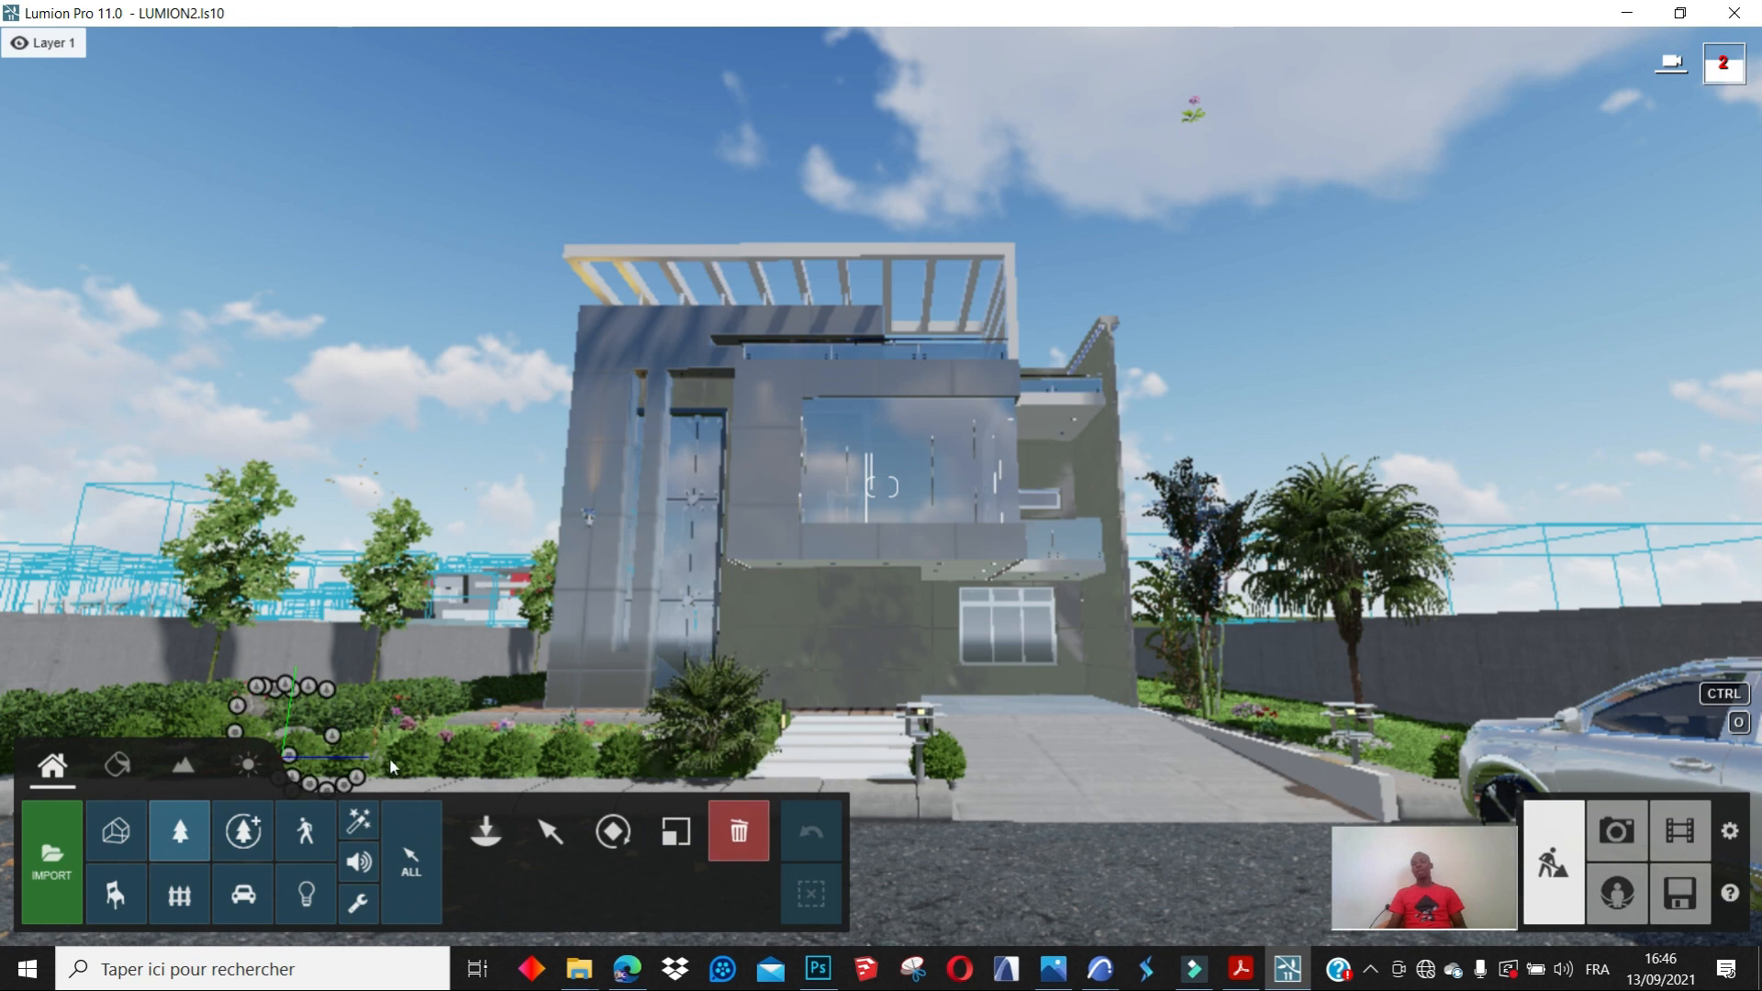
{"action": "left_click", "coordinate": [1193, 117]}
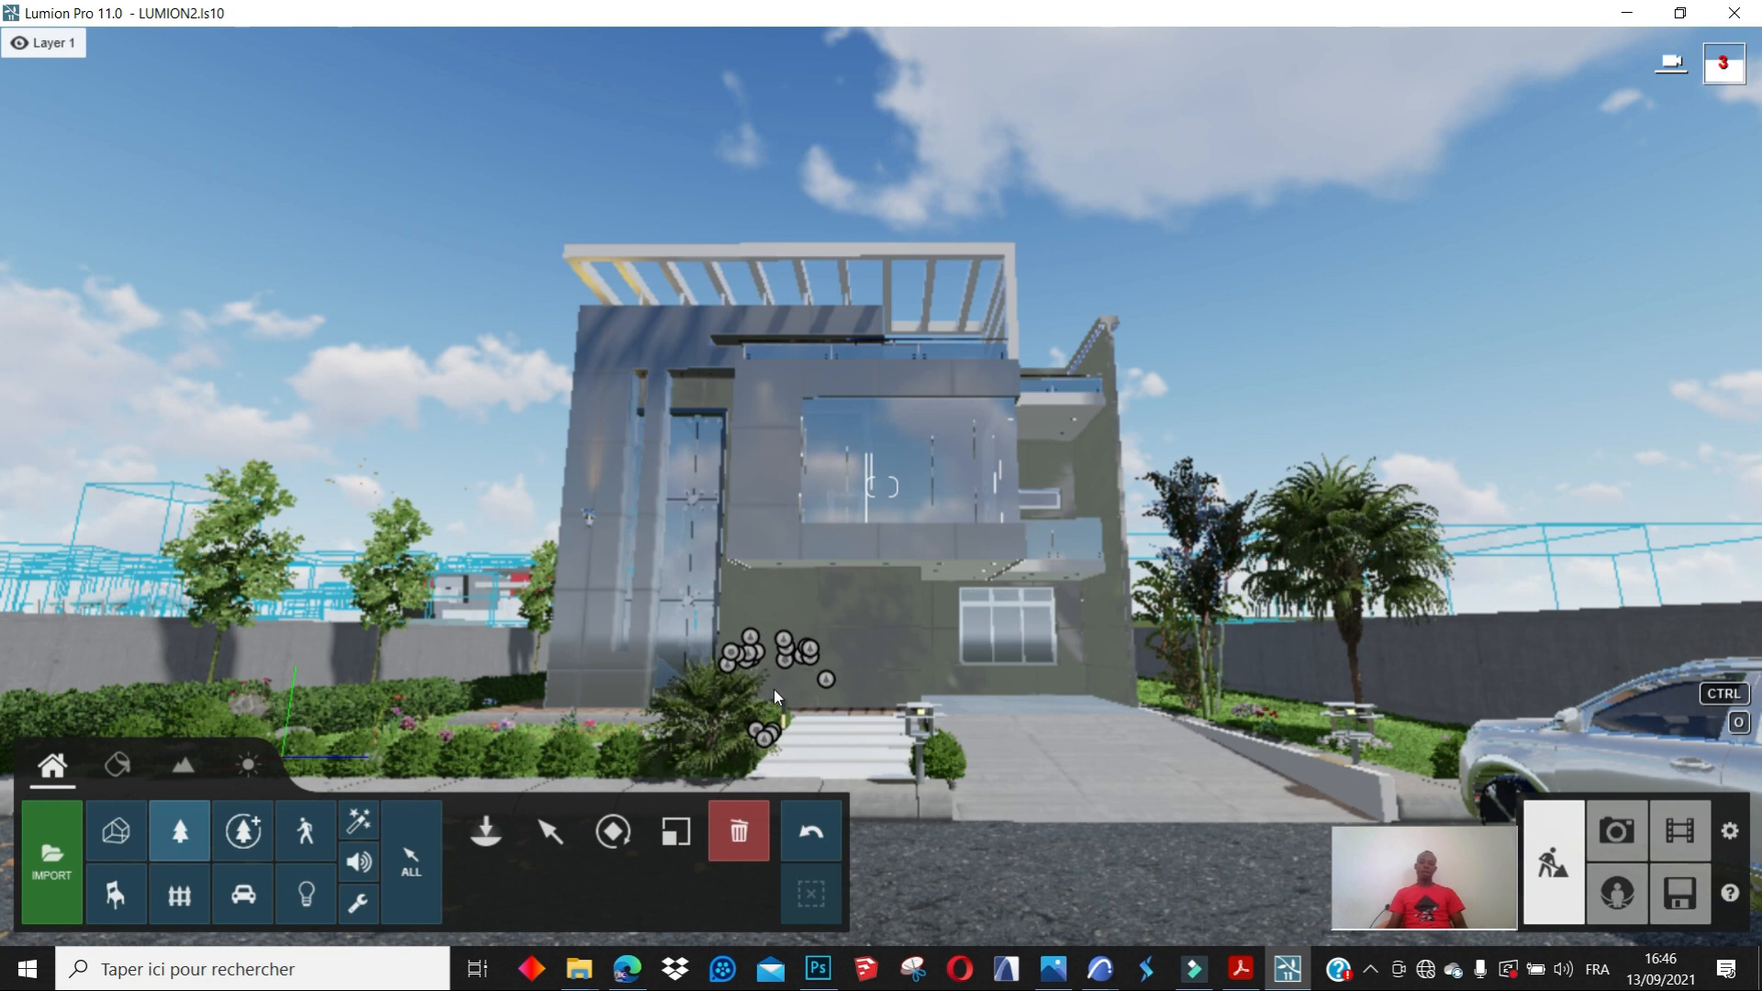
- Inspect the lawn's Wild Grass 01 material and the grass options in the material library
{"action": "left_click", "coordinate": [129, 771]}
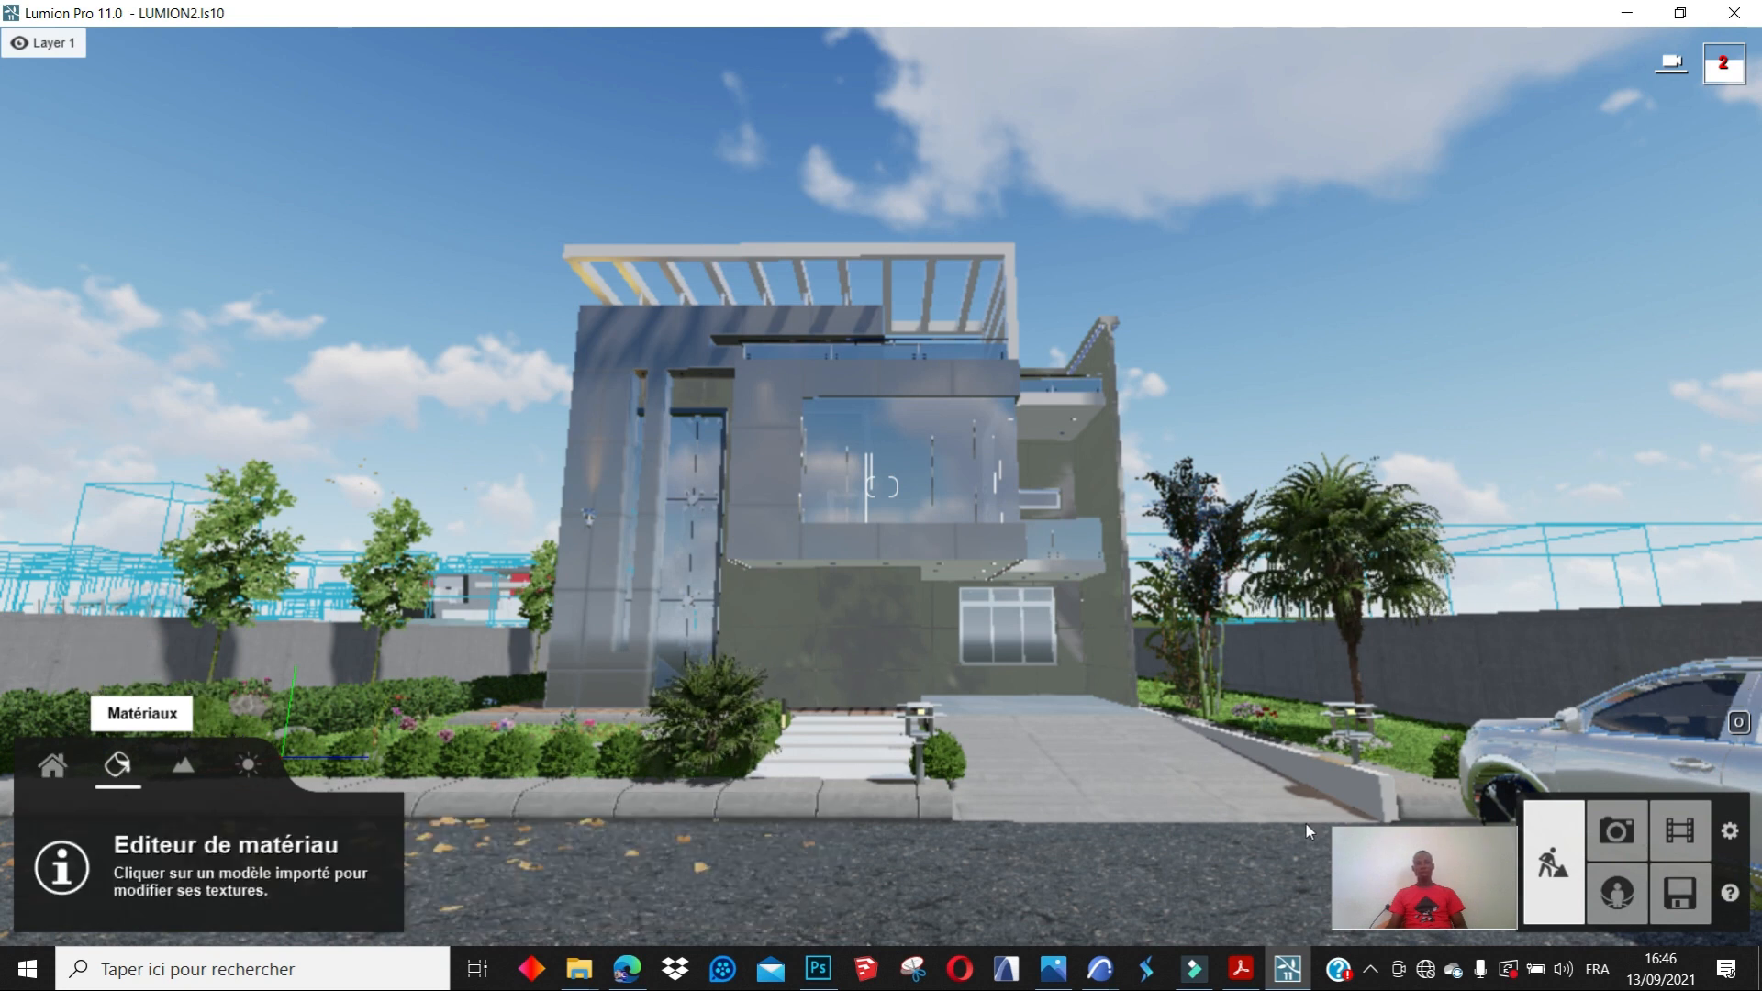
{"action": "left_click", "coordinate": [1413, 761]}
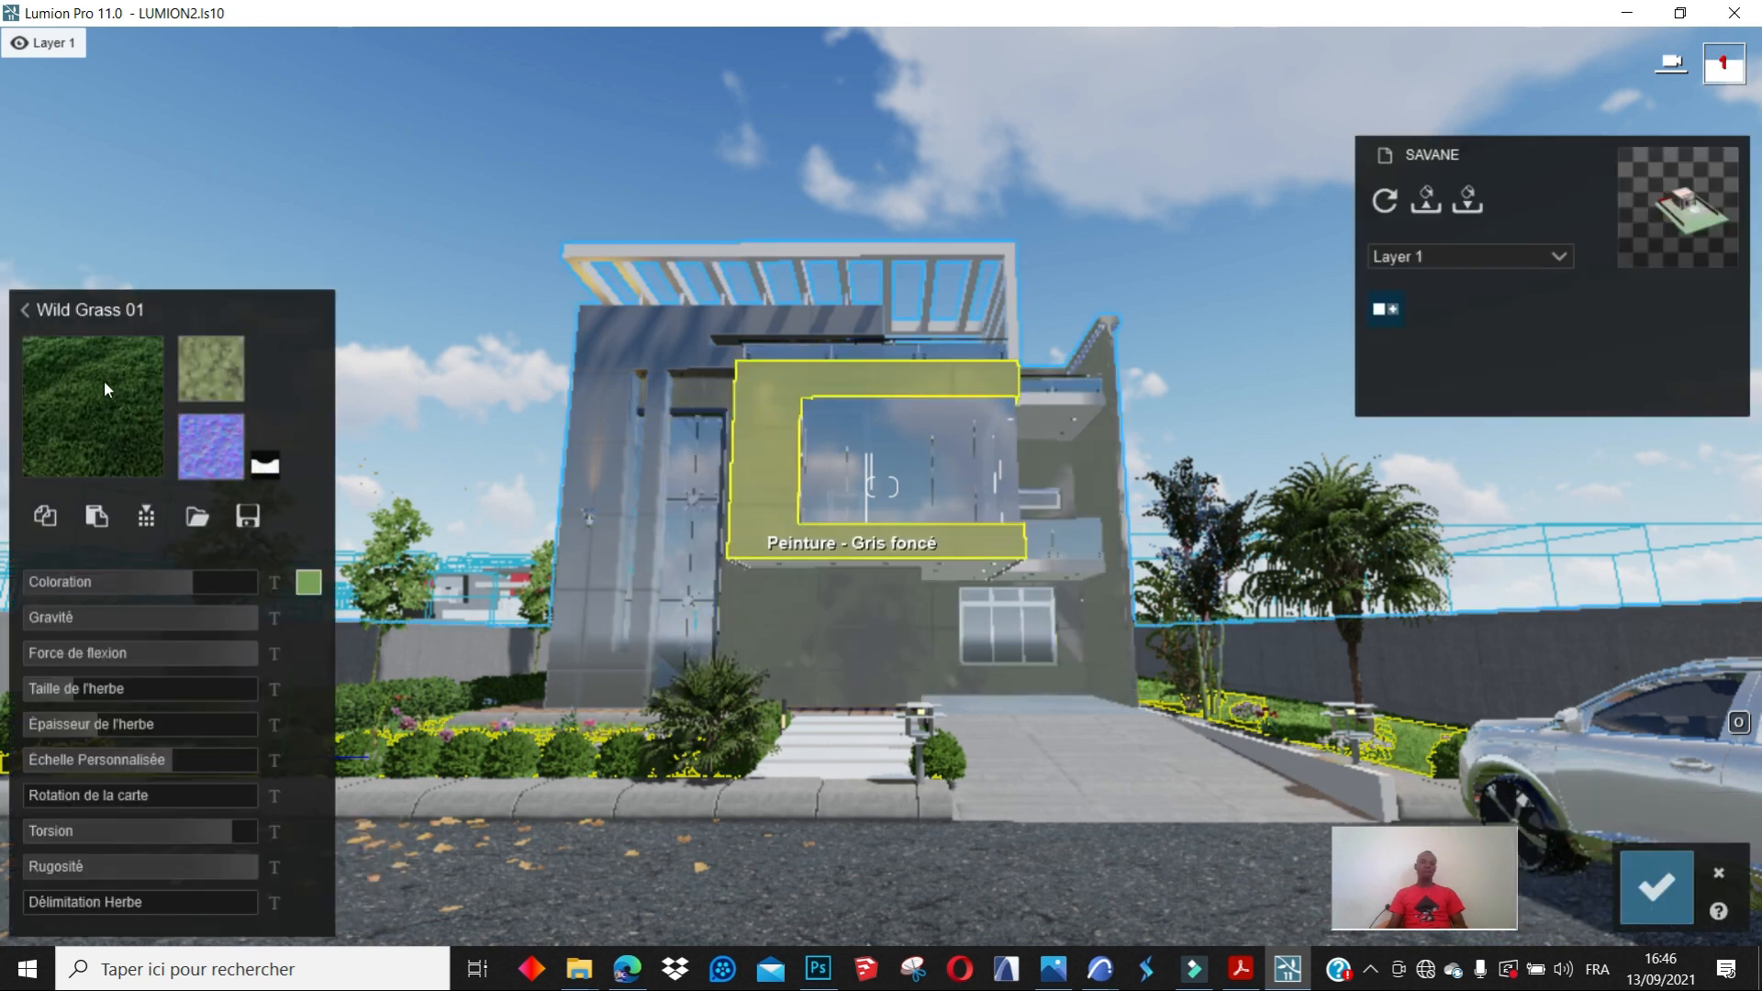
{"action": "left_click", "coordinate": [103, 382]}
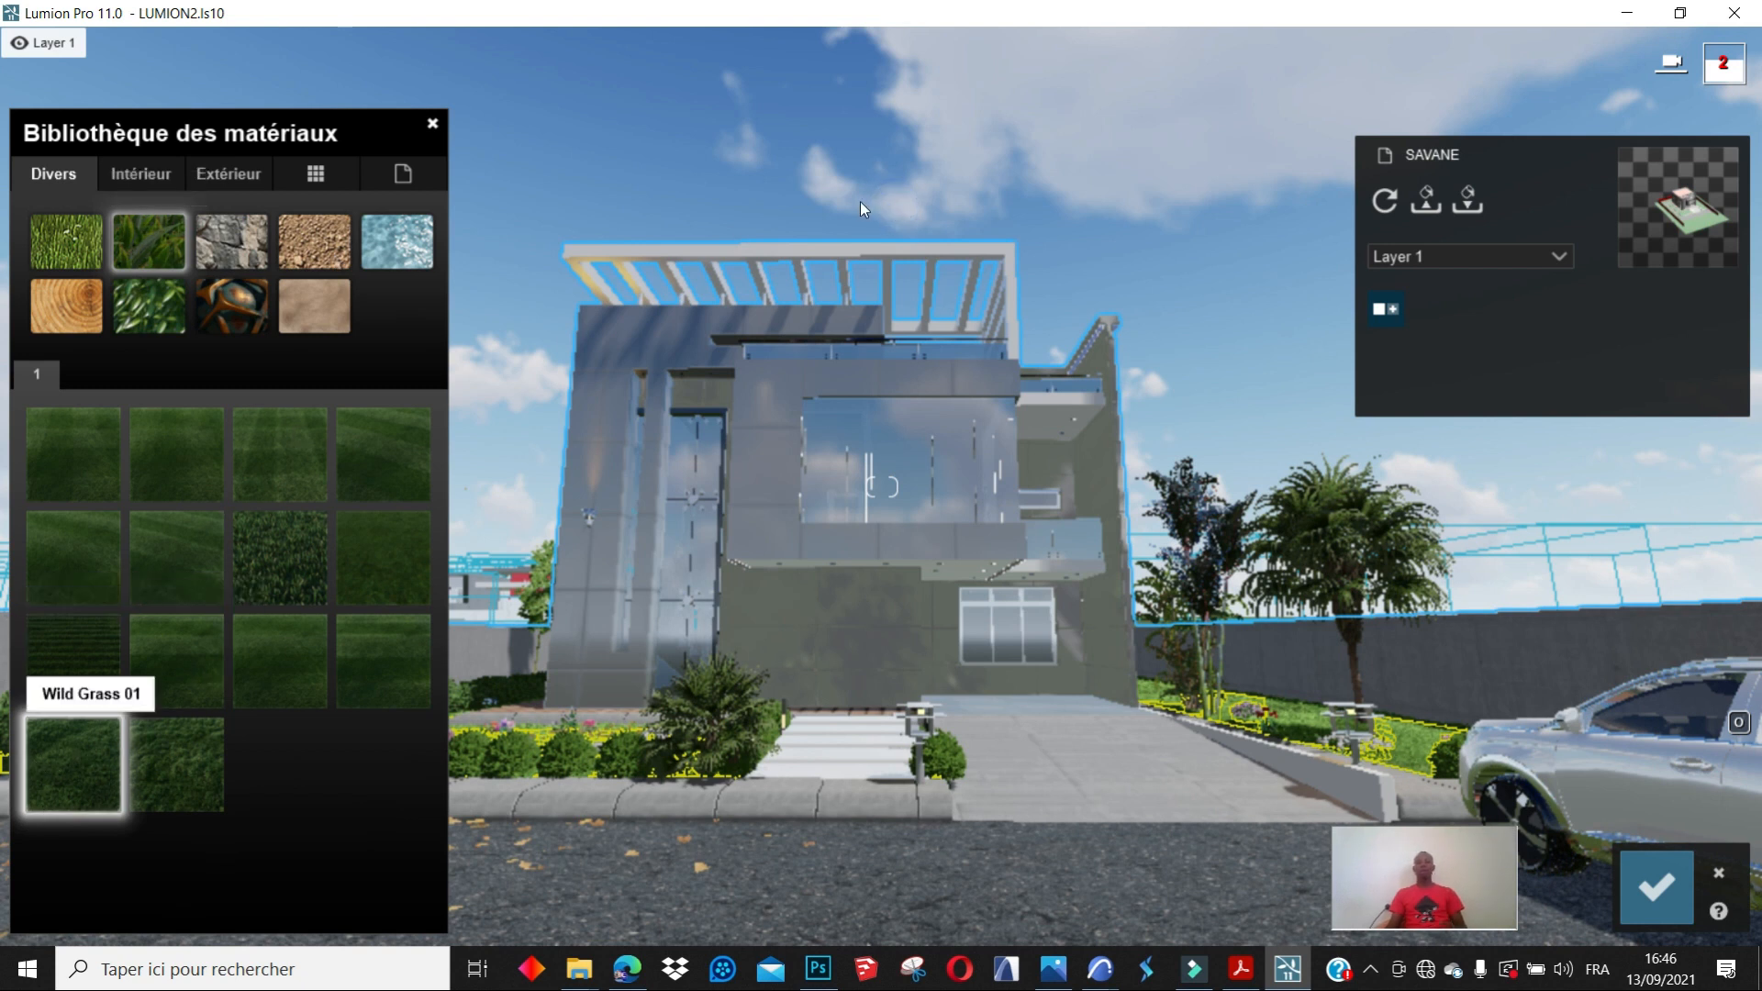
{"action": "left_click", "coordinate": [435, 124]}
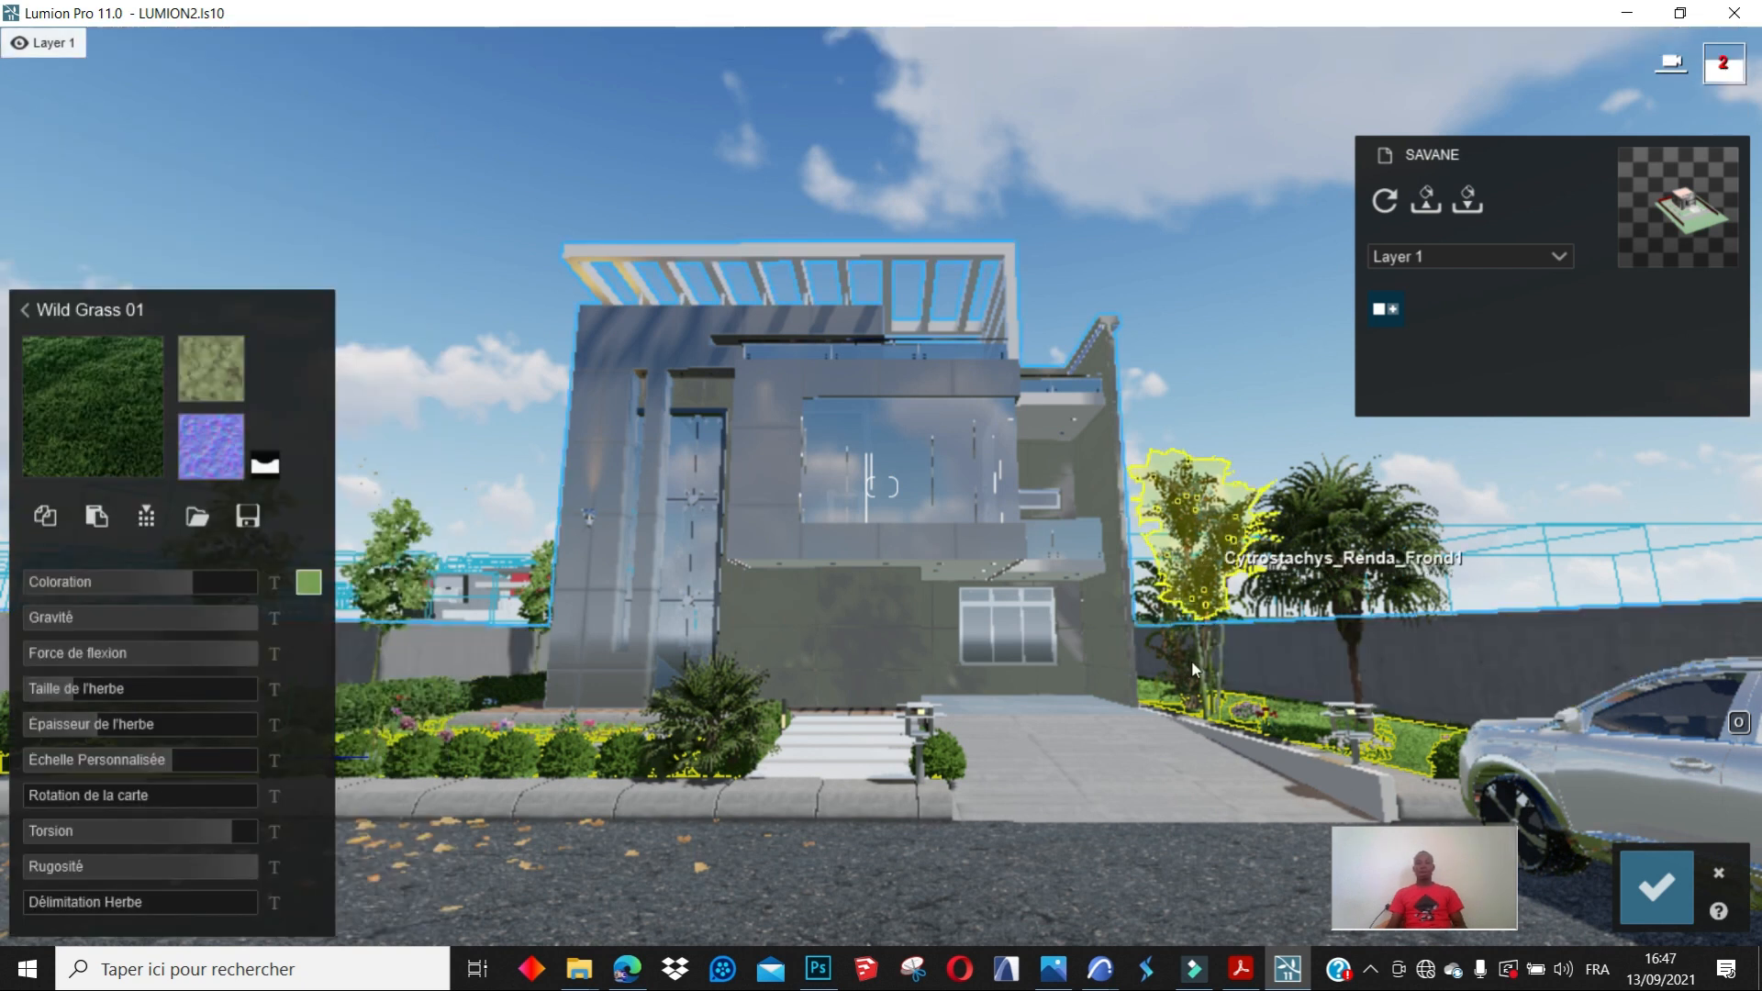
{"action": "left_click", "coordinate": [1653, 890]}
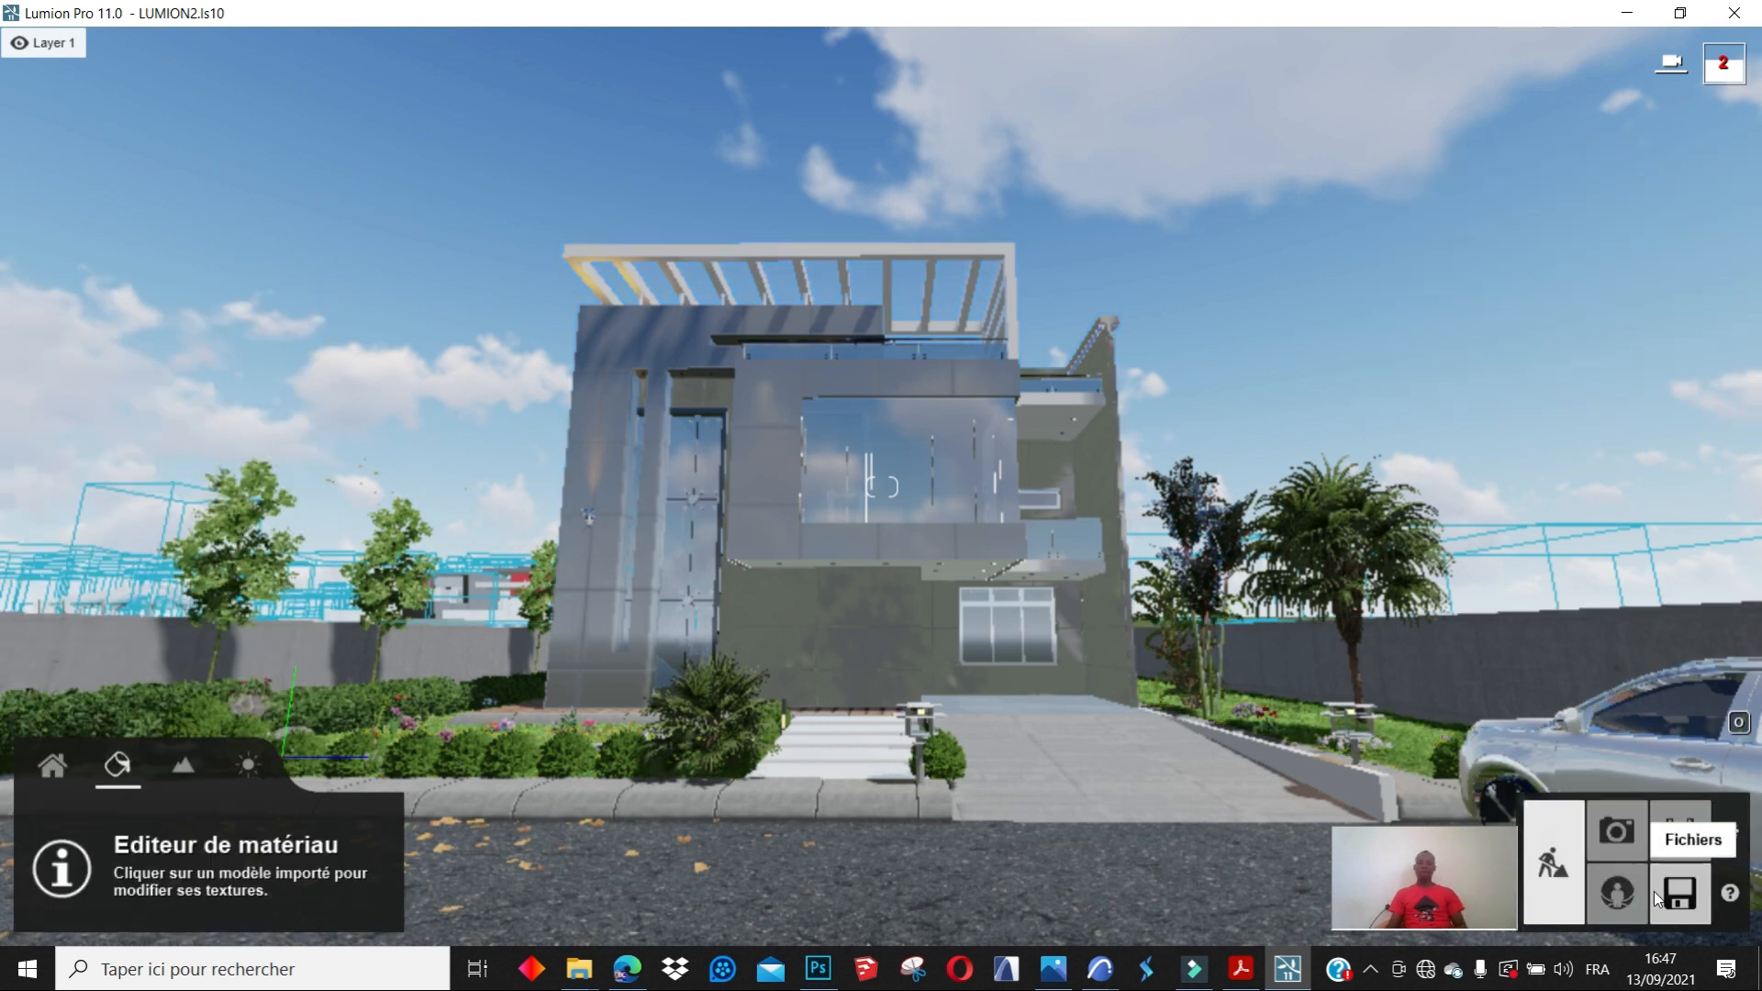
- Switch to photo mode, show the 2 - Photo shot, and review the preset styles and its Perspective 2 points effect
{"action": "left_click", "coordinate": [1619, 837]}
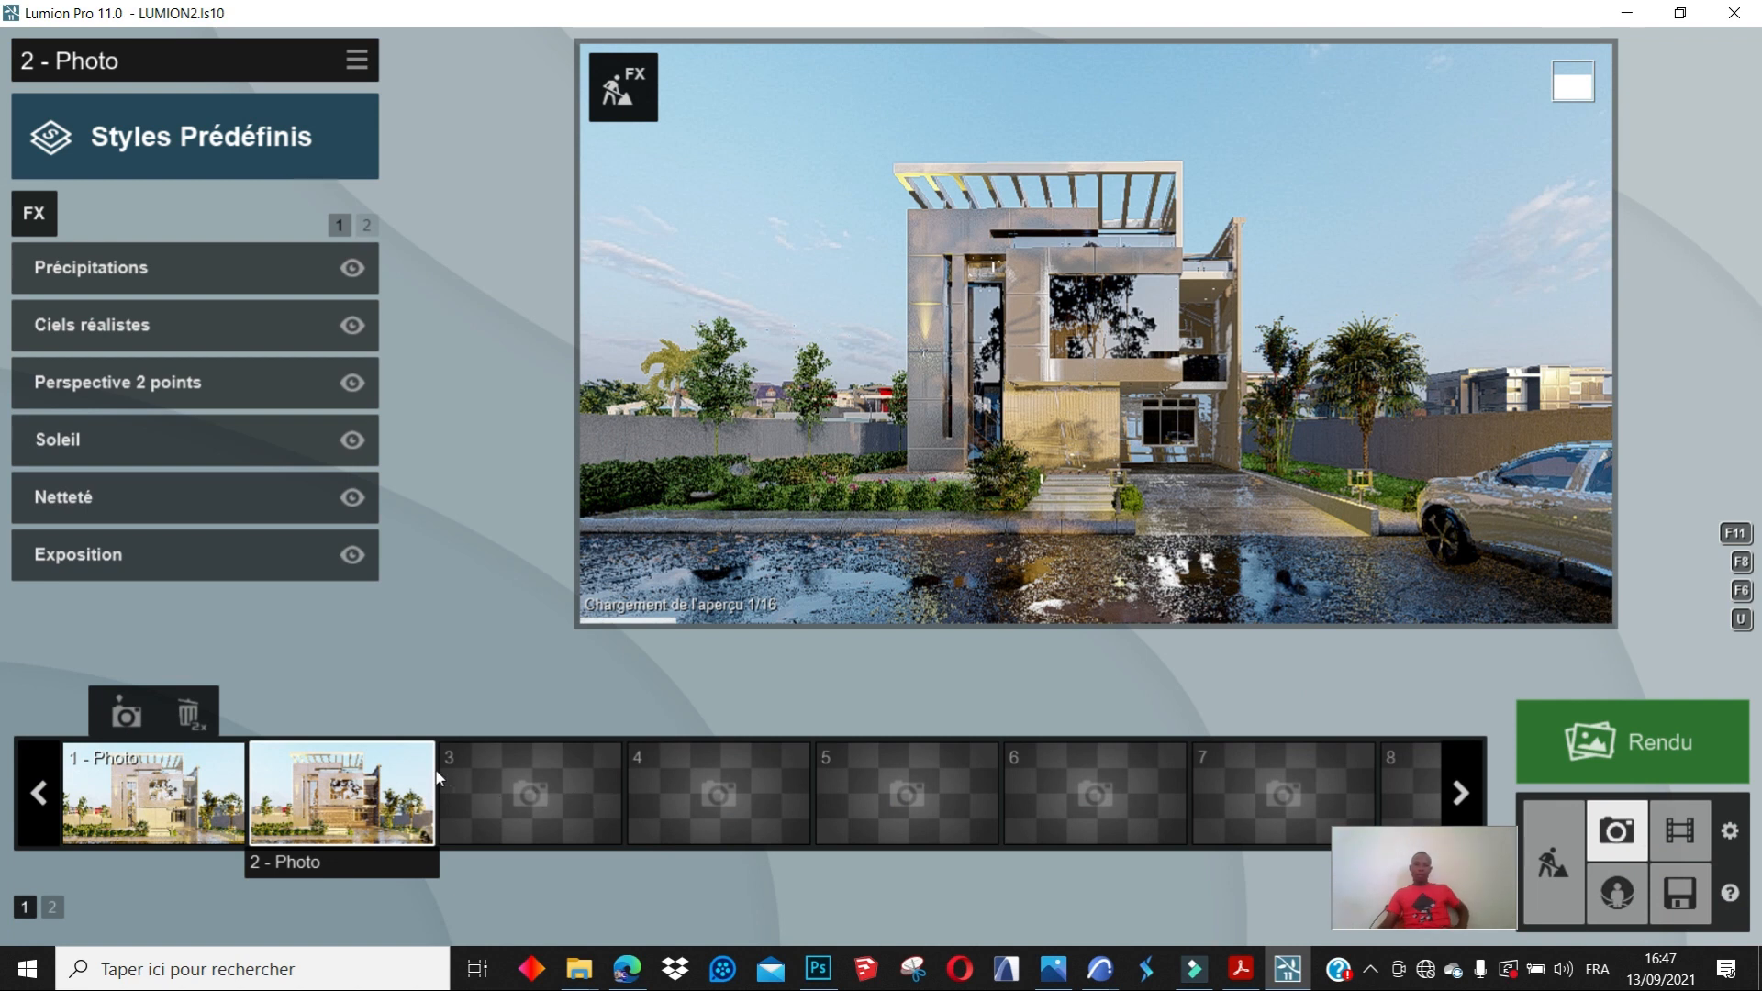
{"action": "left_click", "coordinate": [328, 808]}
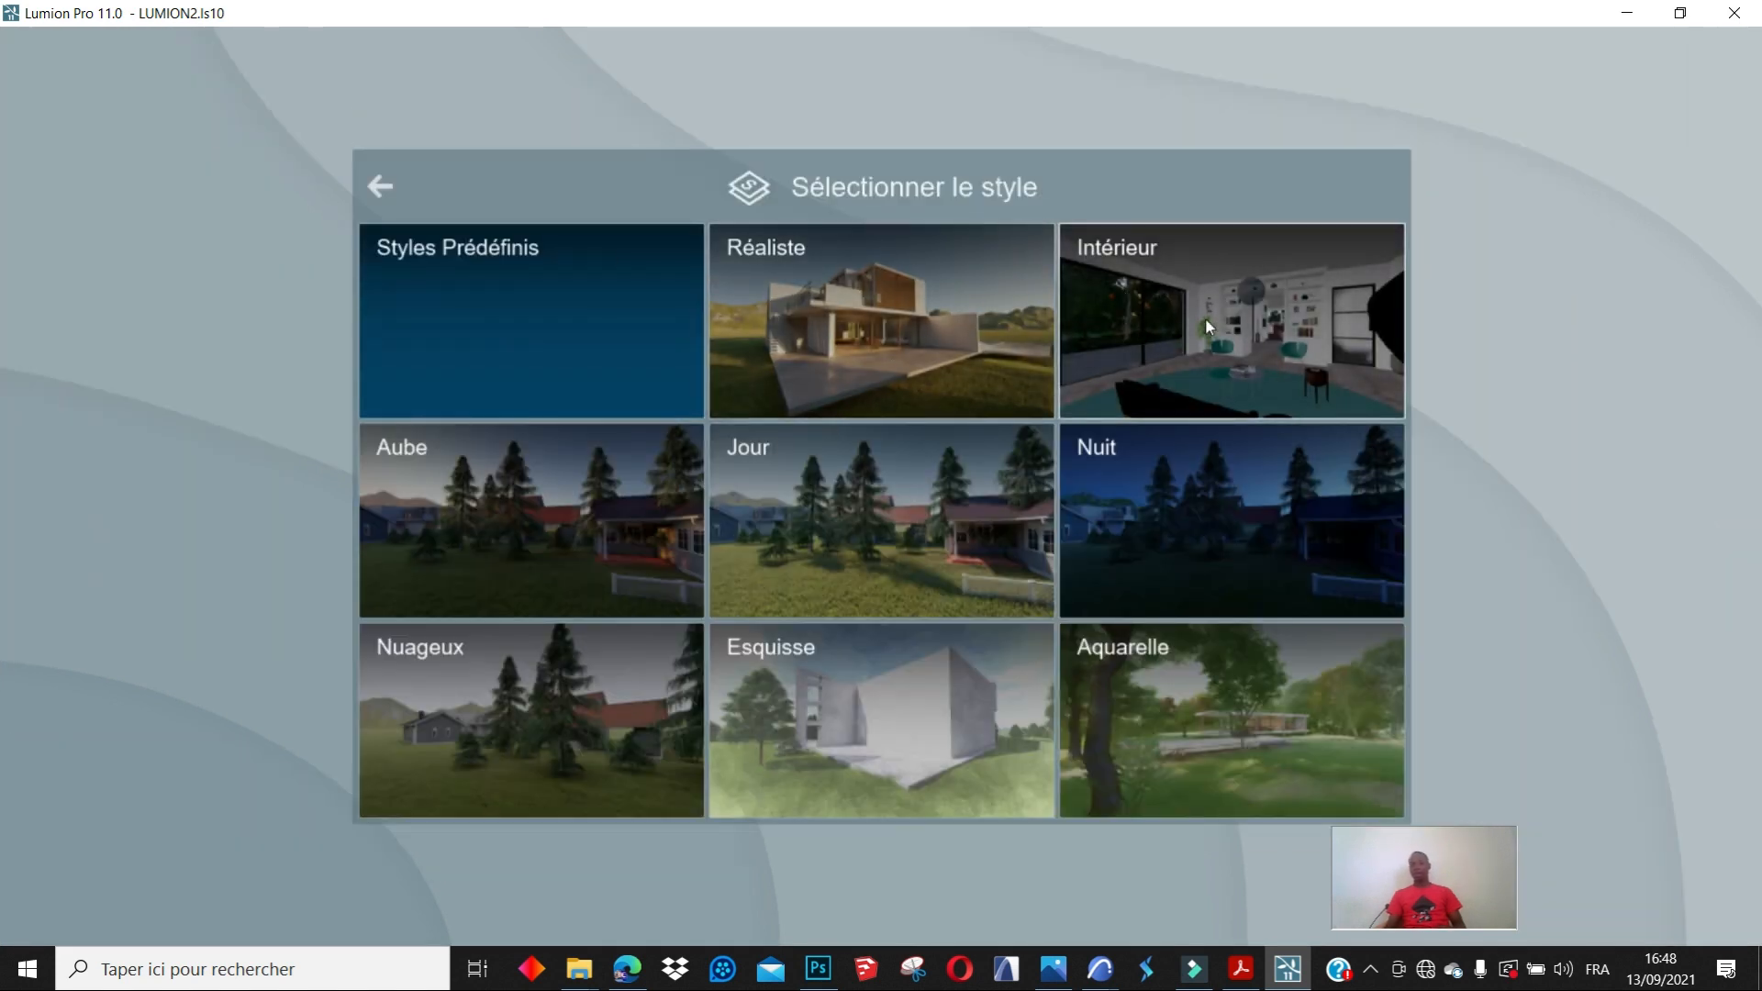
{"action": "left_click", "coordinate": [382, 186]}
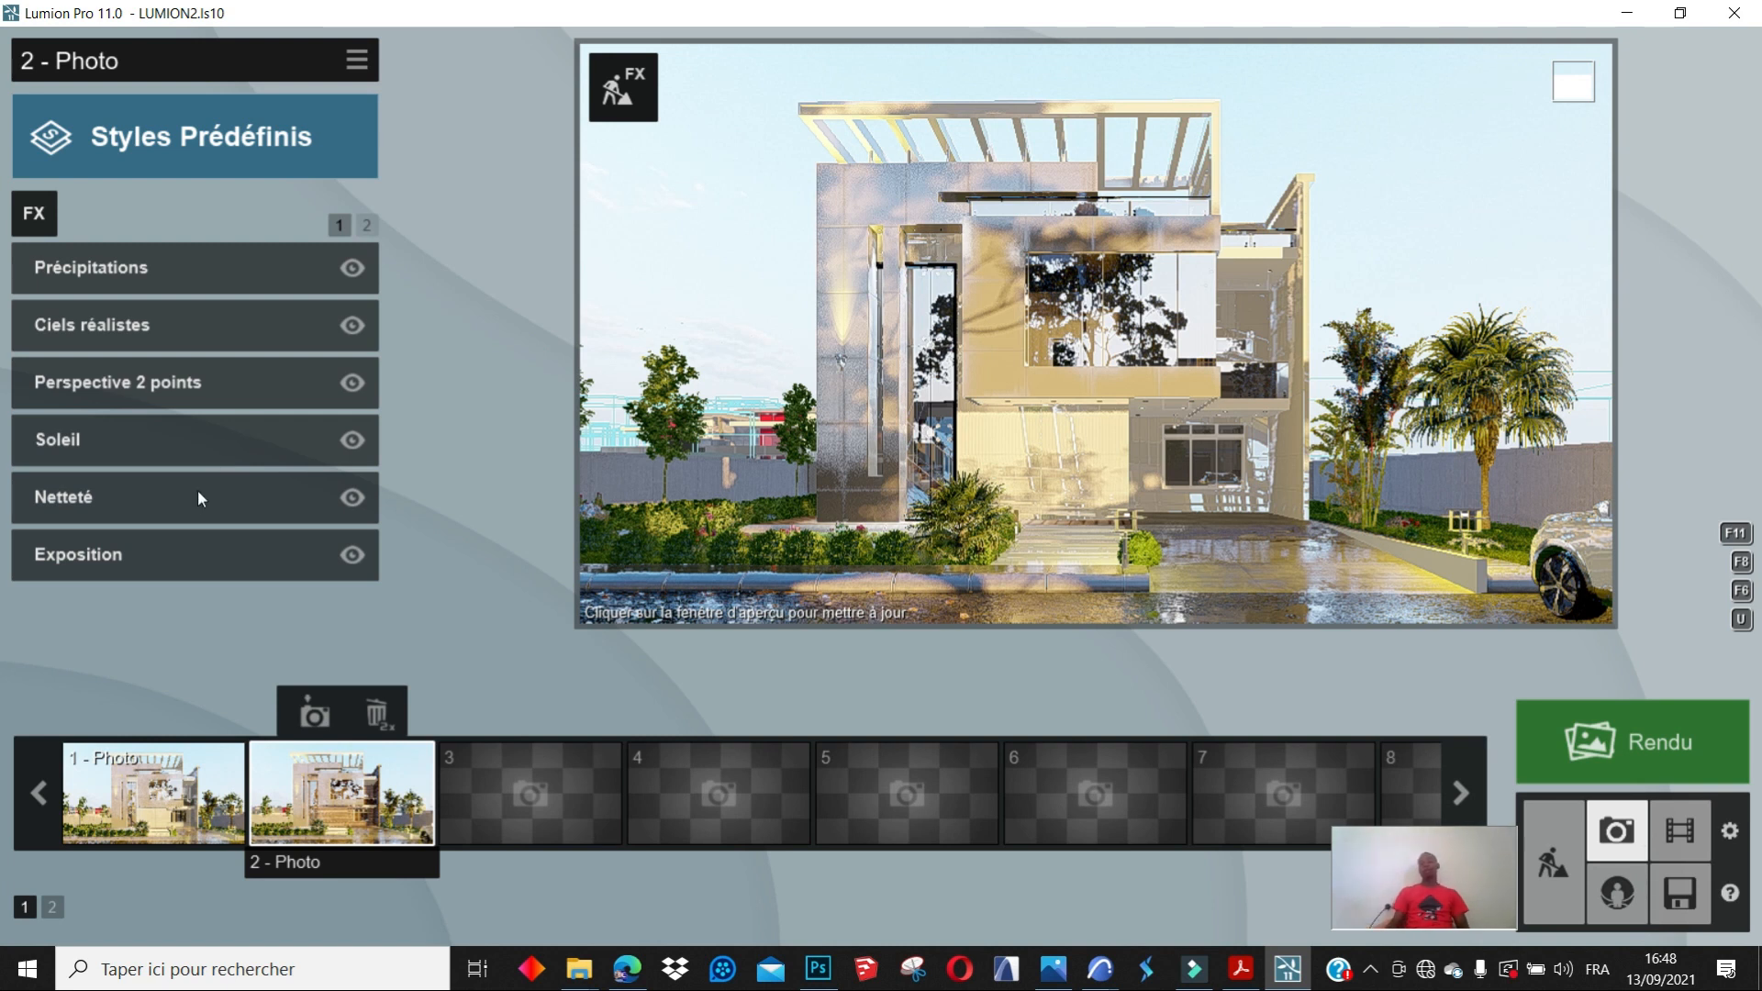
{"action": "left_click", "coordinate": [195, 389]}
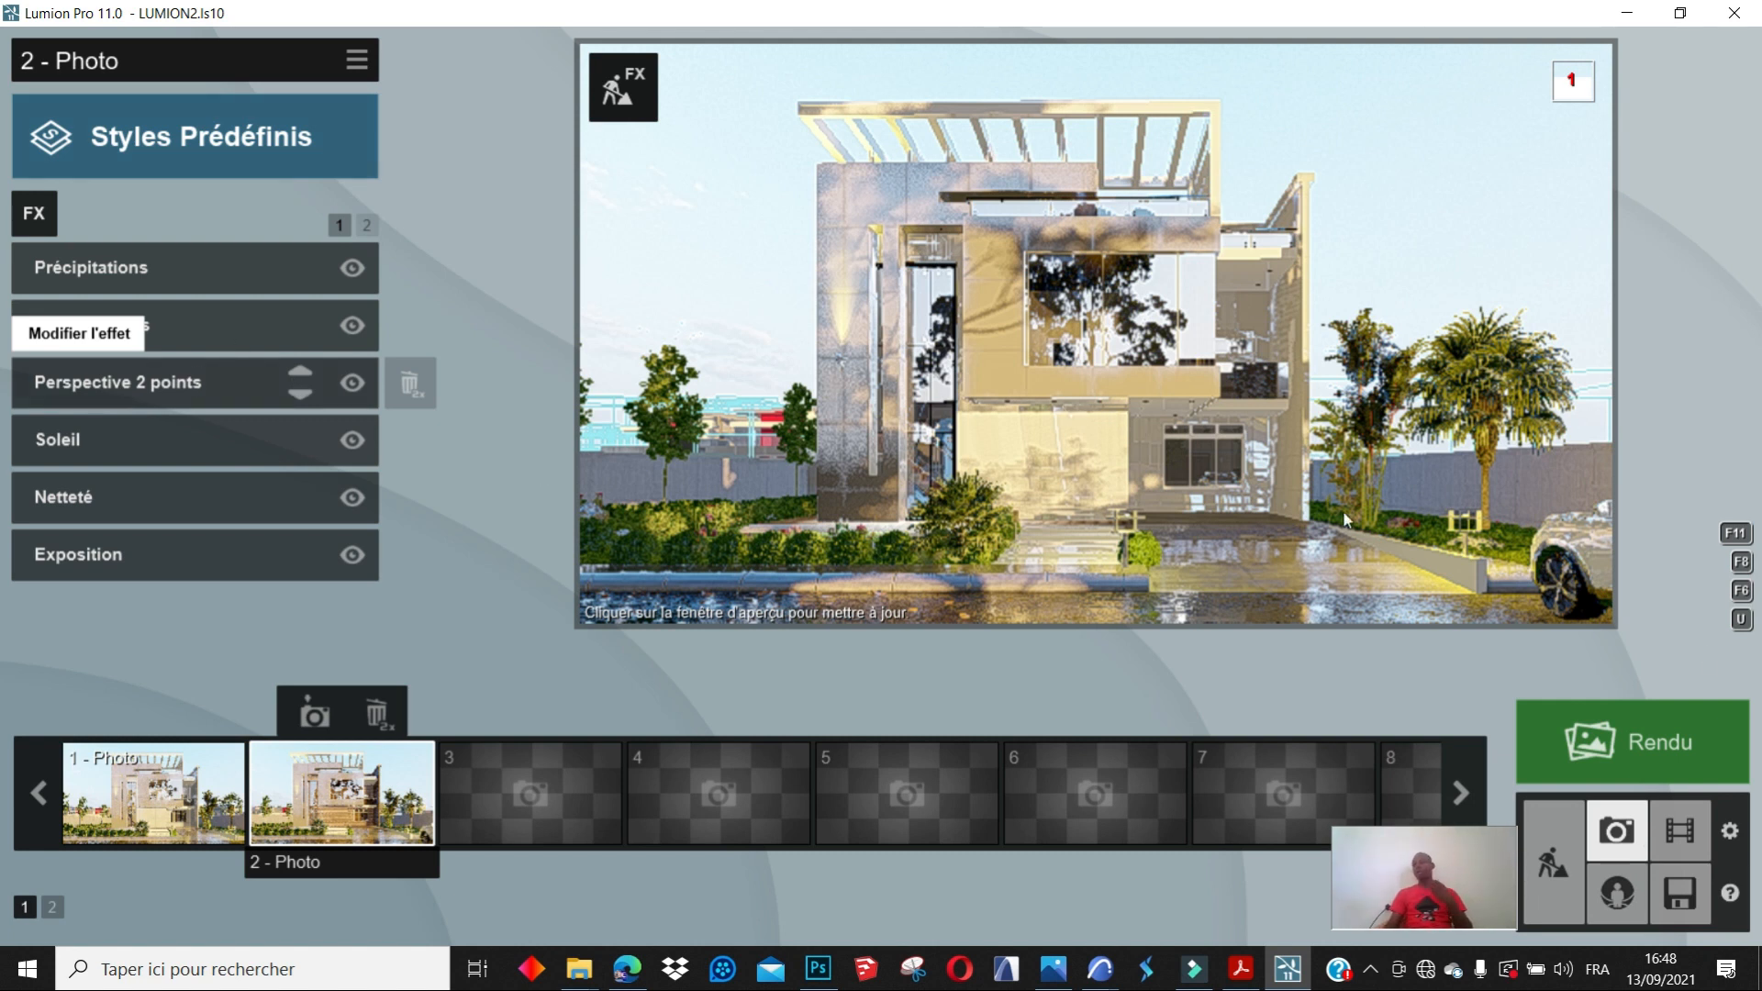
- Start a Full HD 1920x1080 render of the current view and choose the PROJET VILLA SAVANE folder inside savane projet for saving
{"action": "left_click", "coordinate": [1599, 751]}
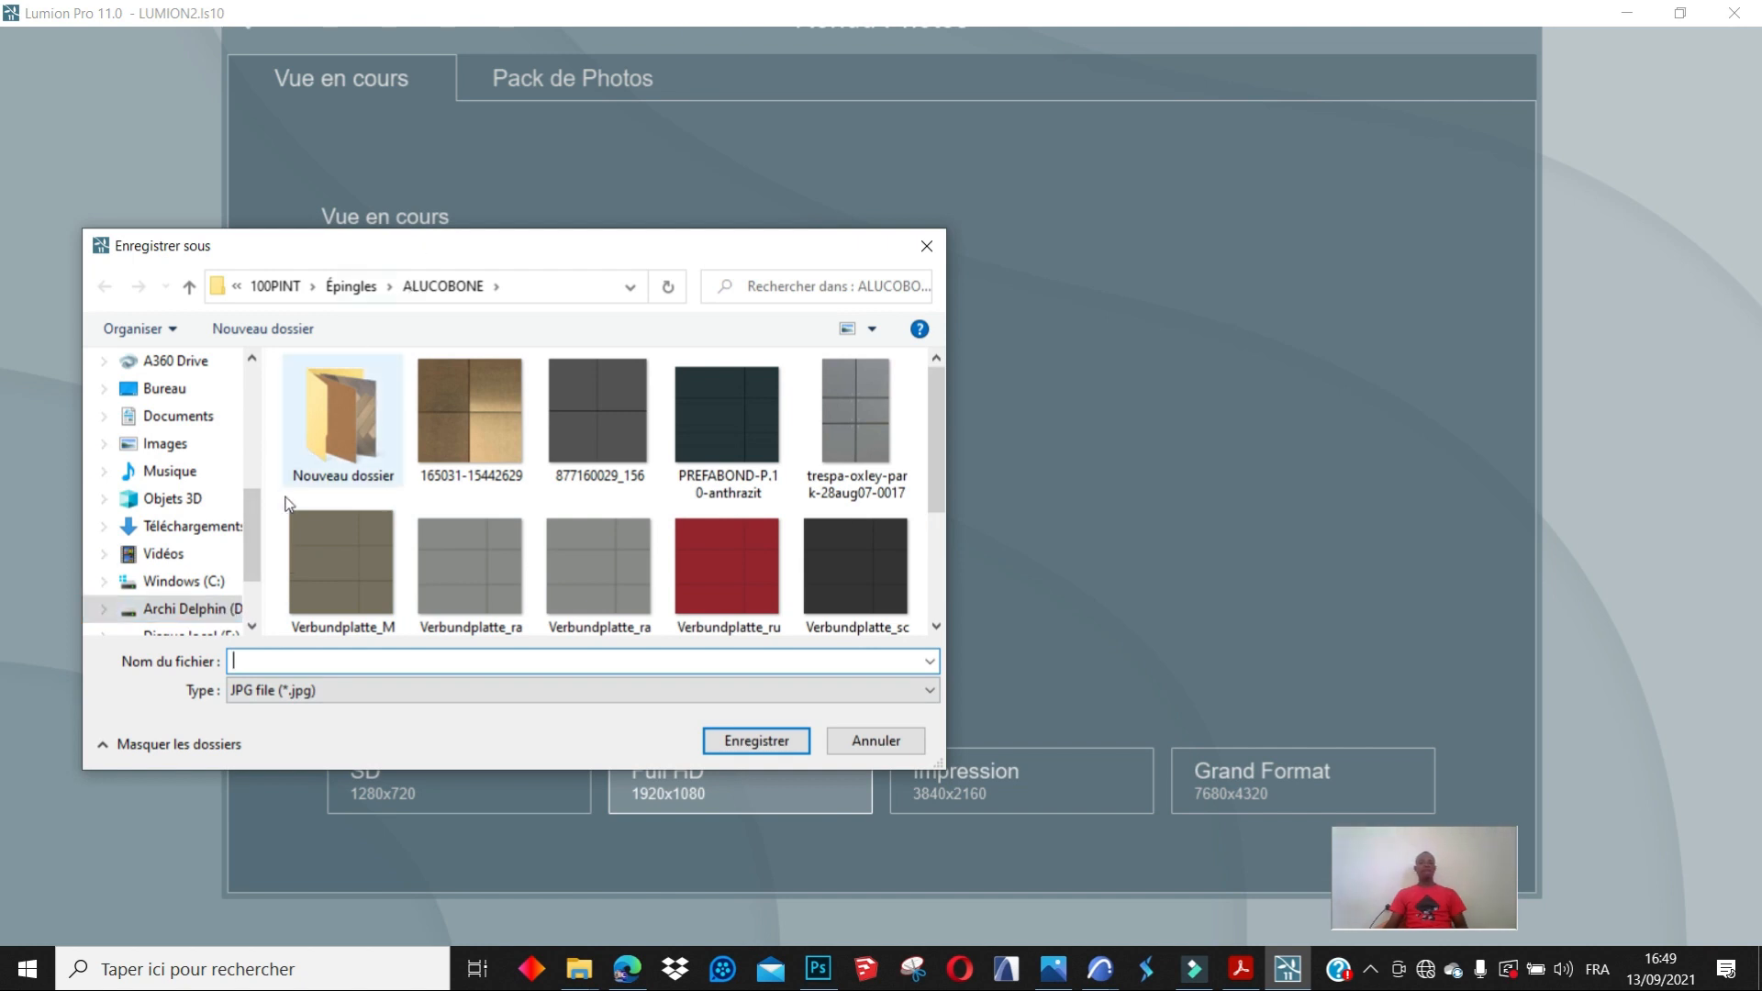
{"action": "left_click", "coordinate": [275, 285]}
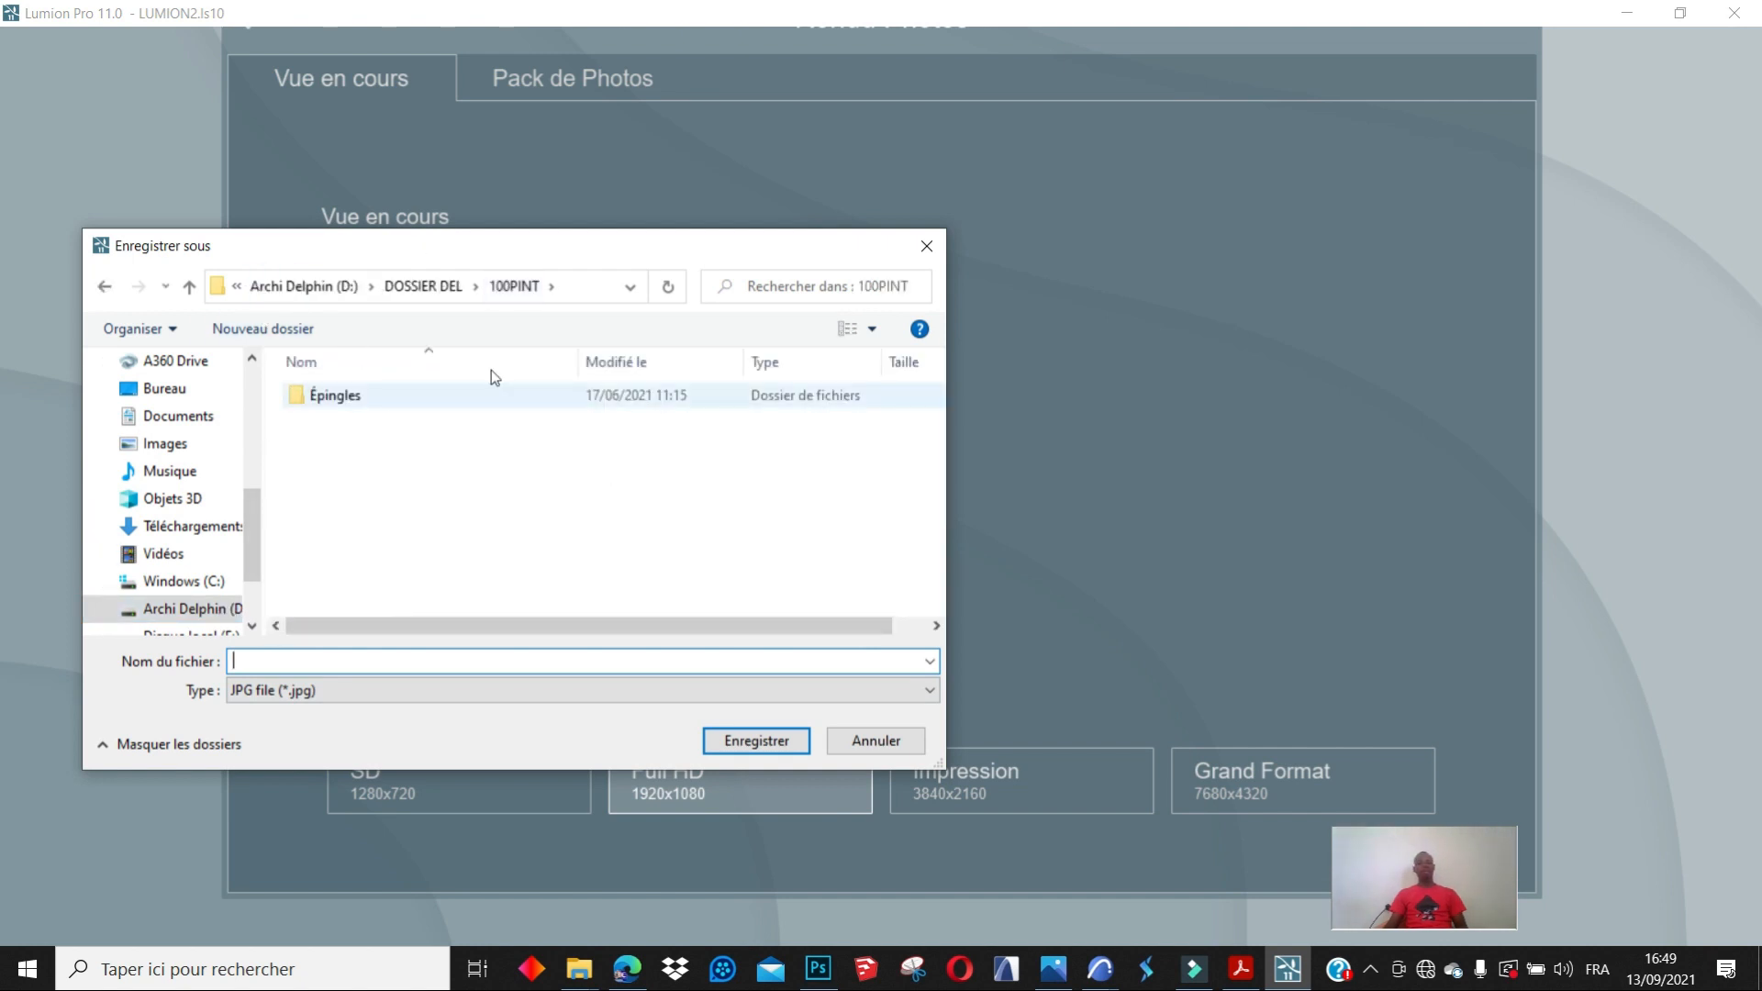
{"action": "left_click", "coordinate": [403, 285]}
{"action": "scroll", "coordinate": [613, 513], "scroll_direction": "down", "scroll_amount": 6}
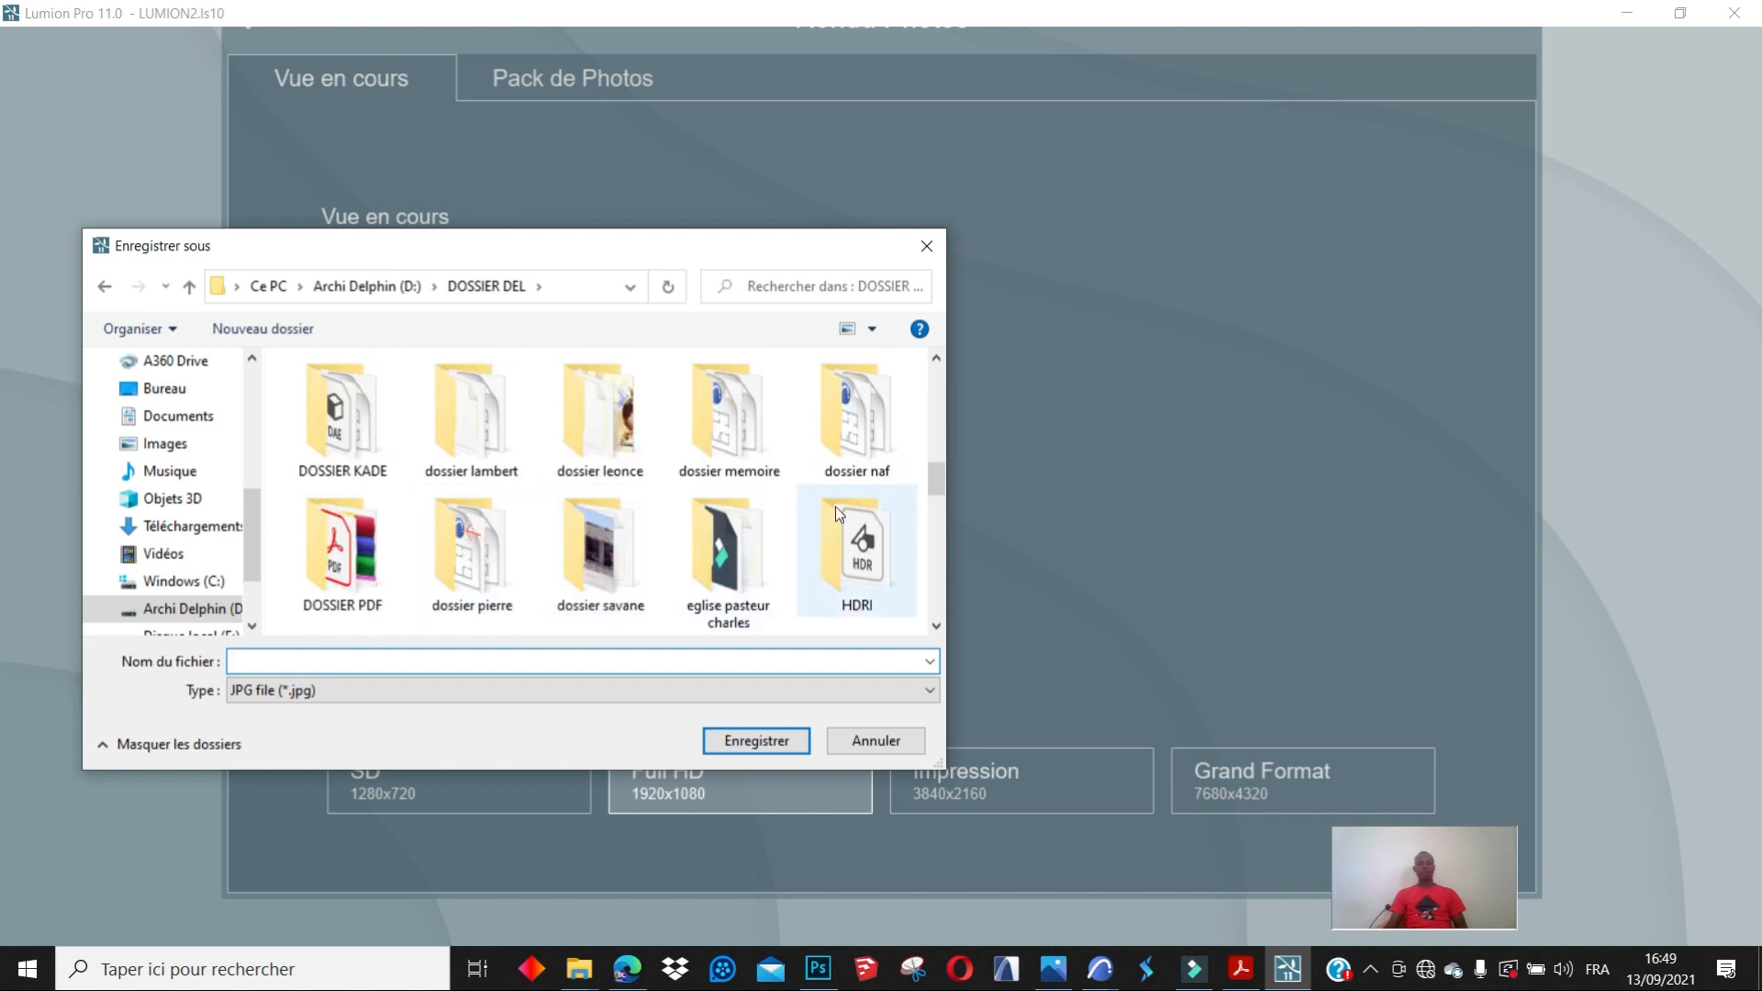
{"action": "left_click", "coordinate": [615, 576]}
{"action": "double_click", "coordinate": [615, 575]}
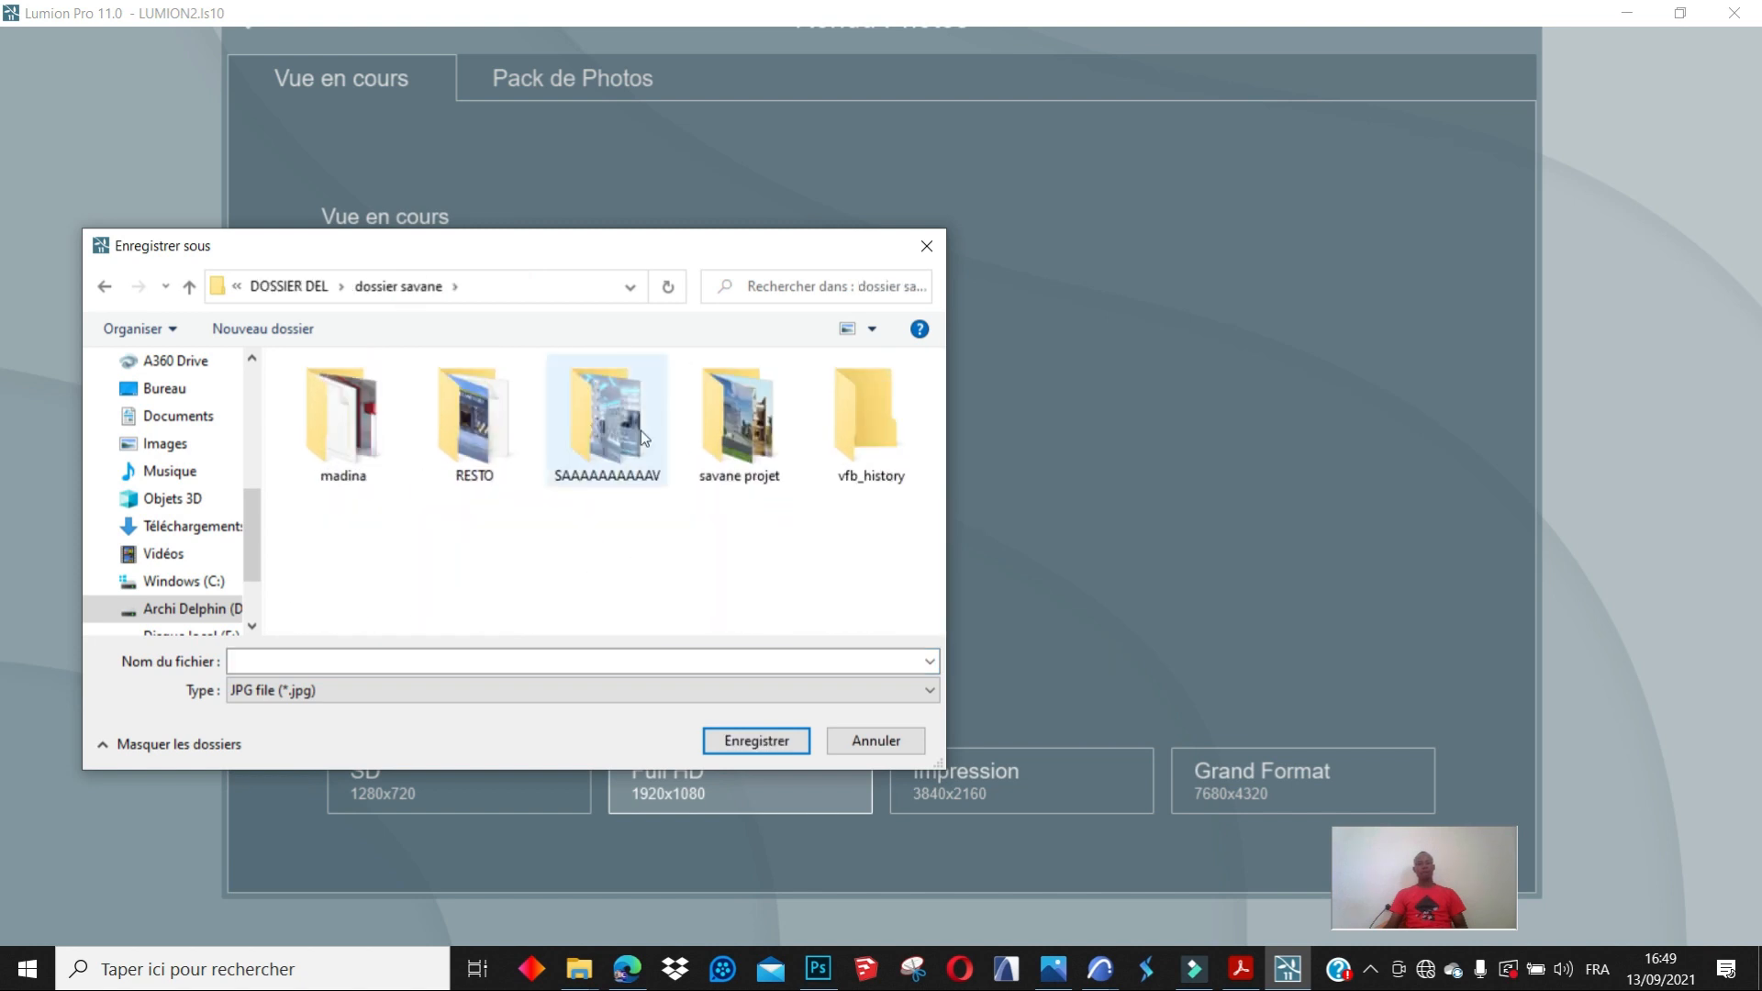
{"action": "double_click", "coordinate": [734, 418]}
{"action": "double_click", "coordinate": [342, 423]}
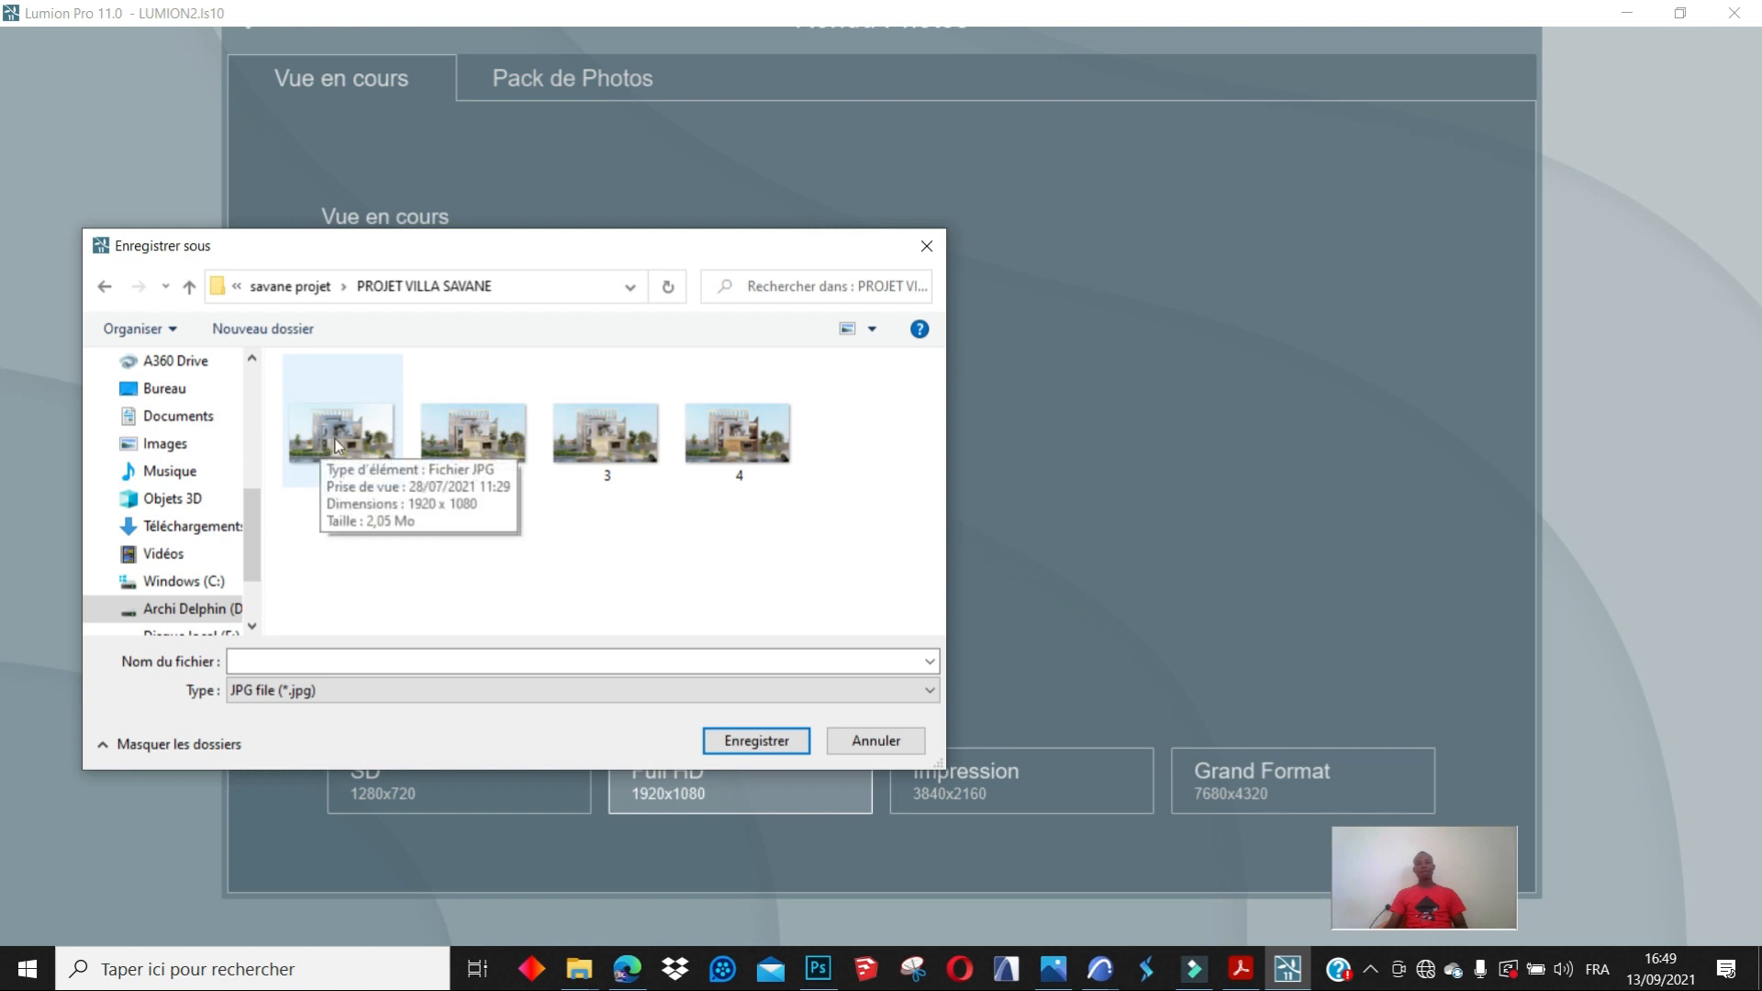
- Name the rendered image RENDU LUMION and save it as a JPG file
{"action": "left_click", "coordinate": [344, 662]}
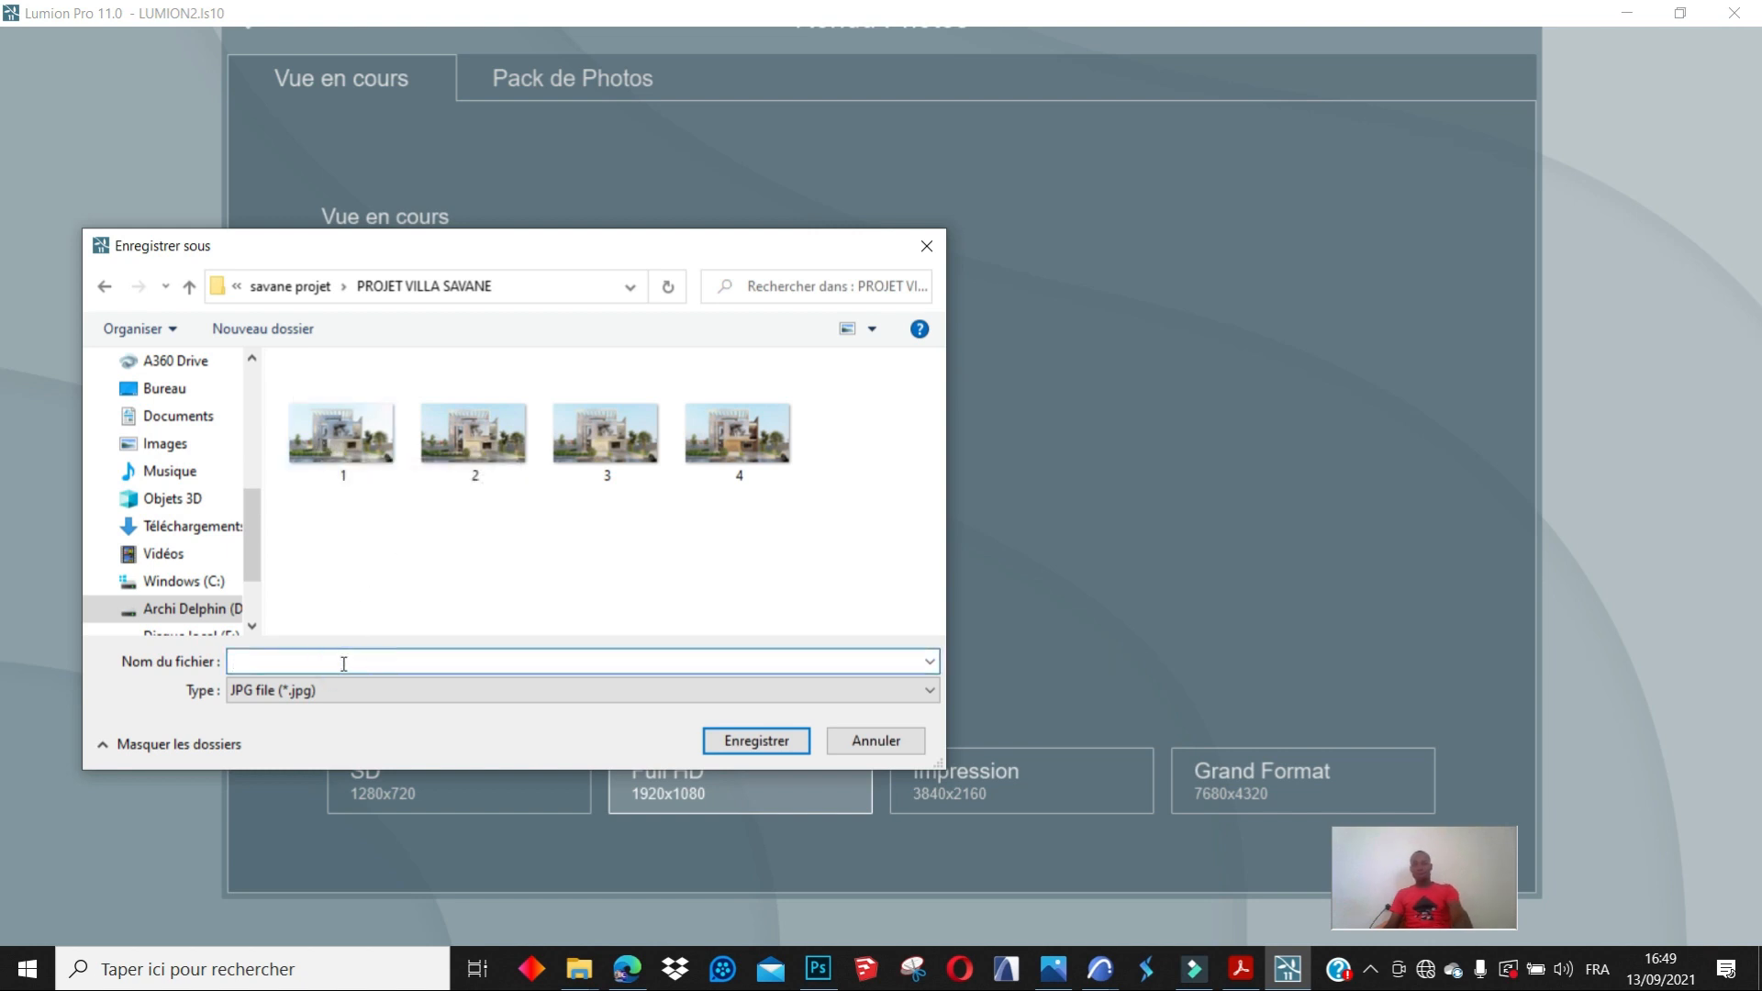
{"action": "type", "text": "RENDU "}
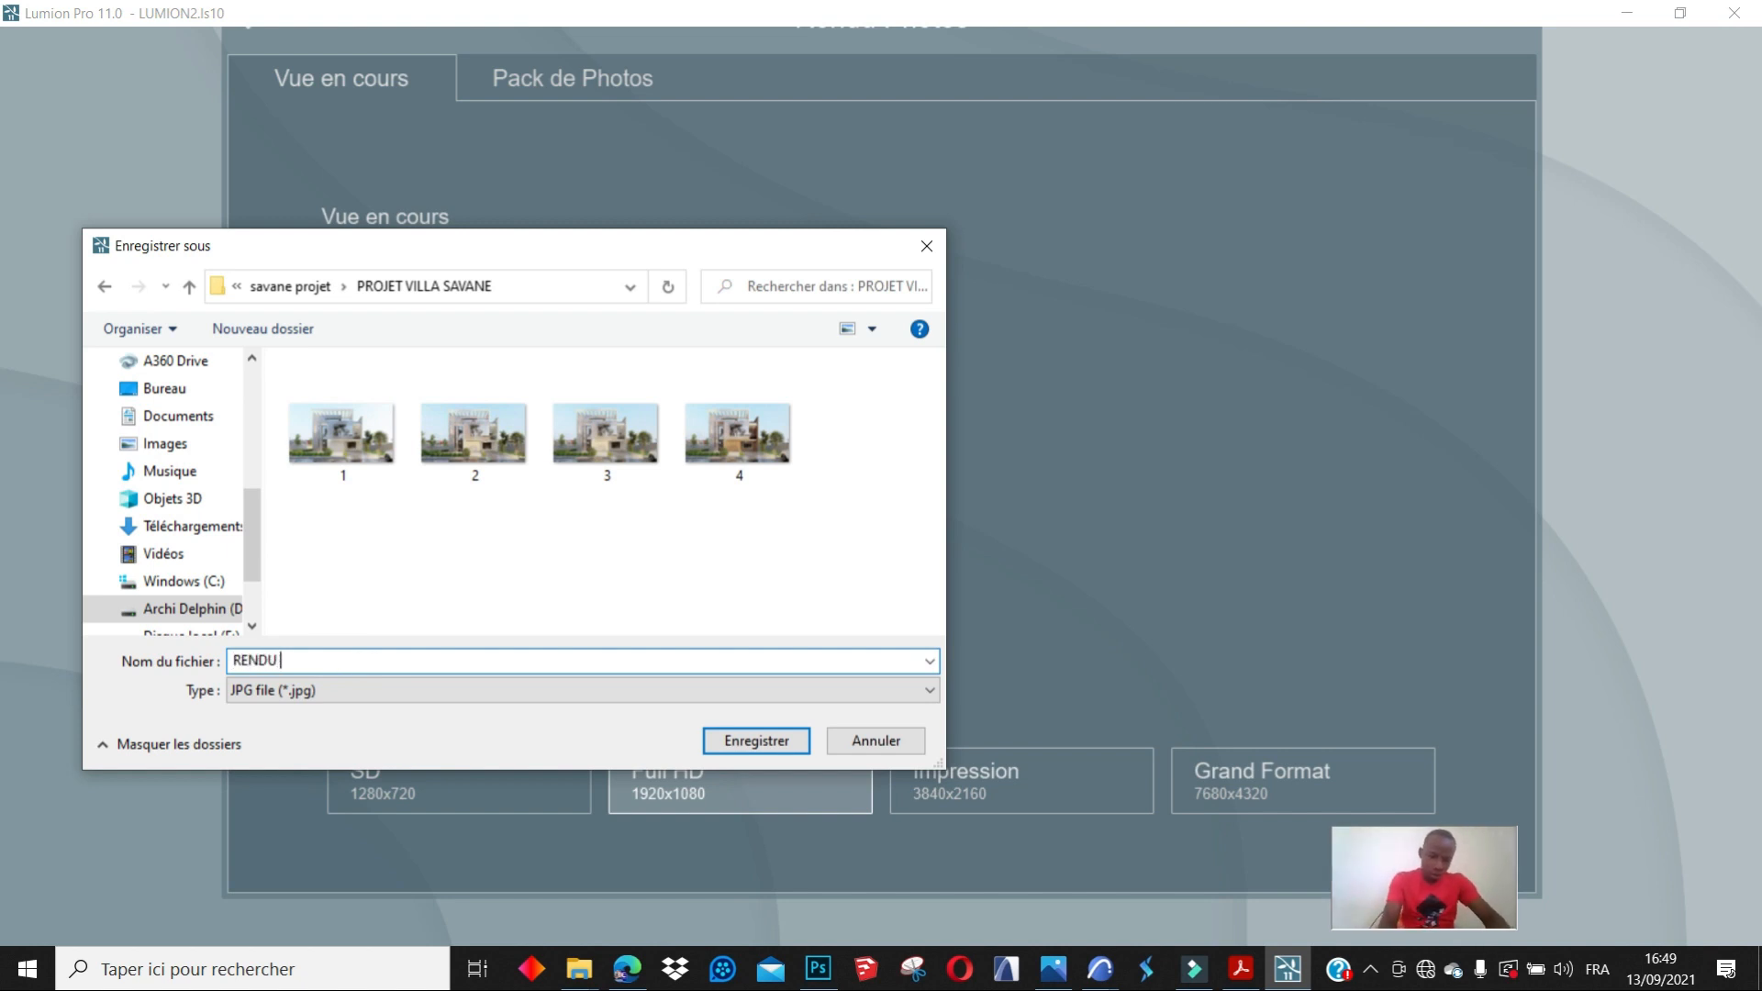
{"action": "type", "text": "LUMION"}
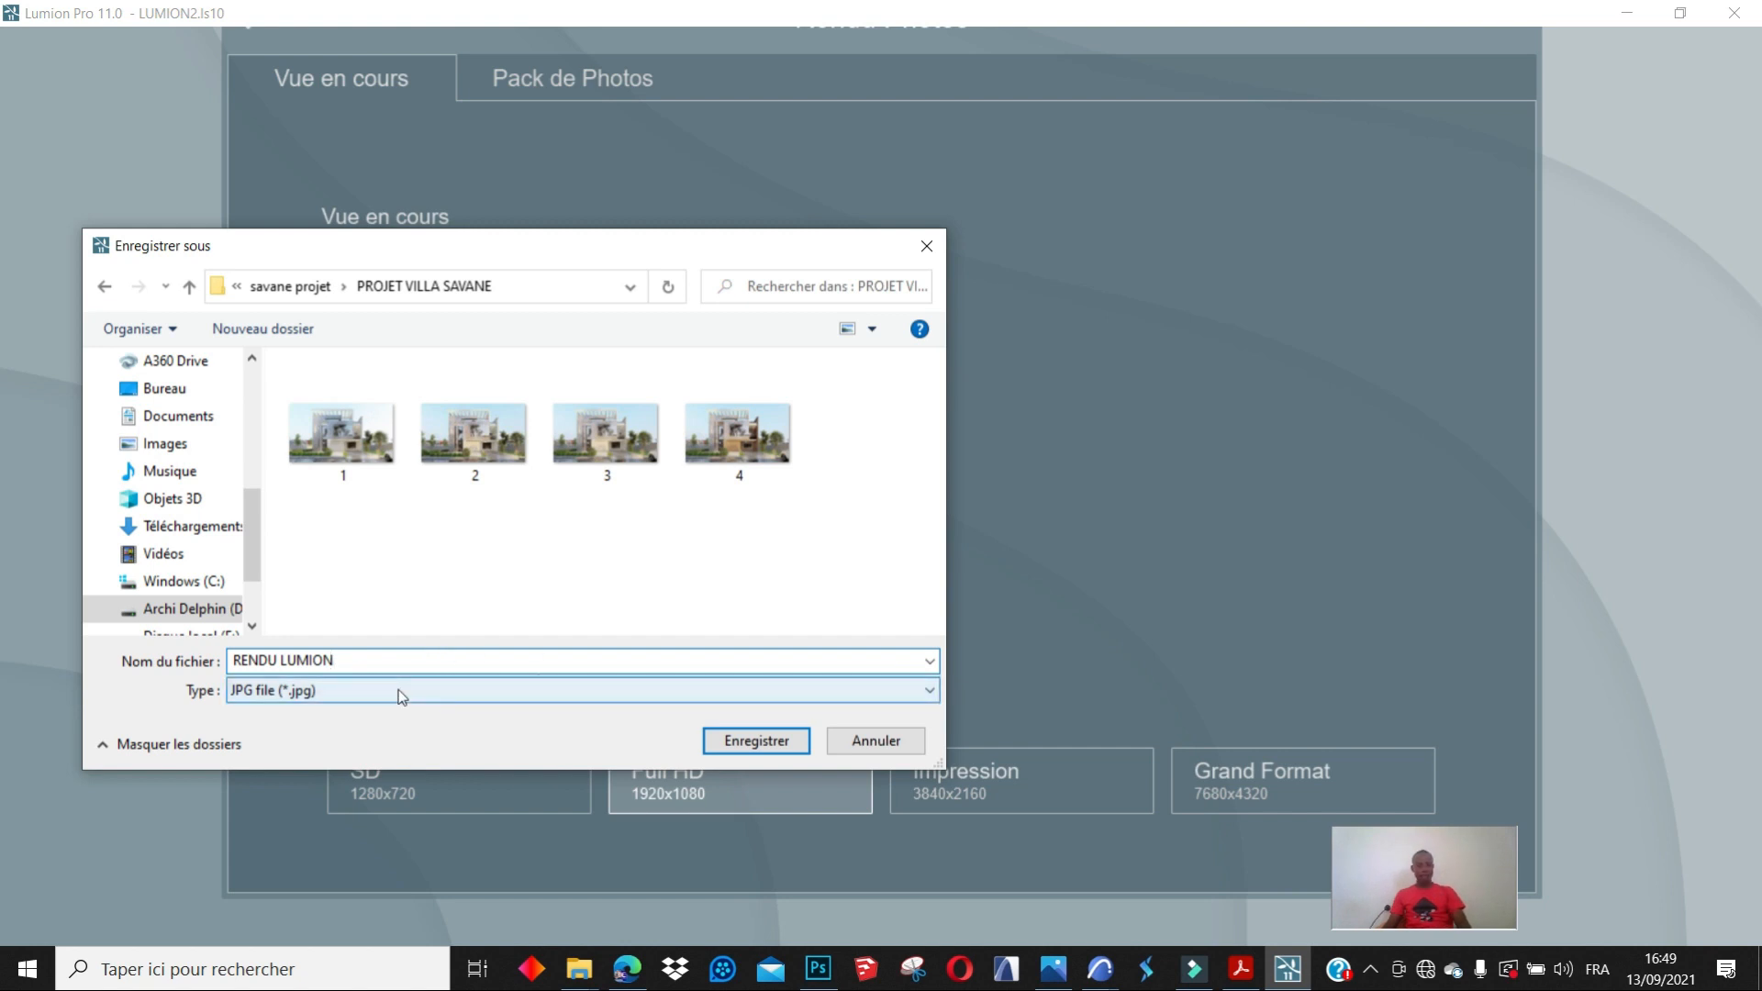
{"action": "left_click", "coordinate": [746, 740]}
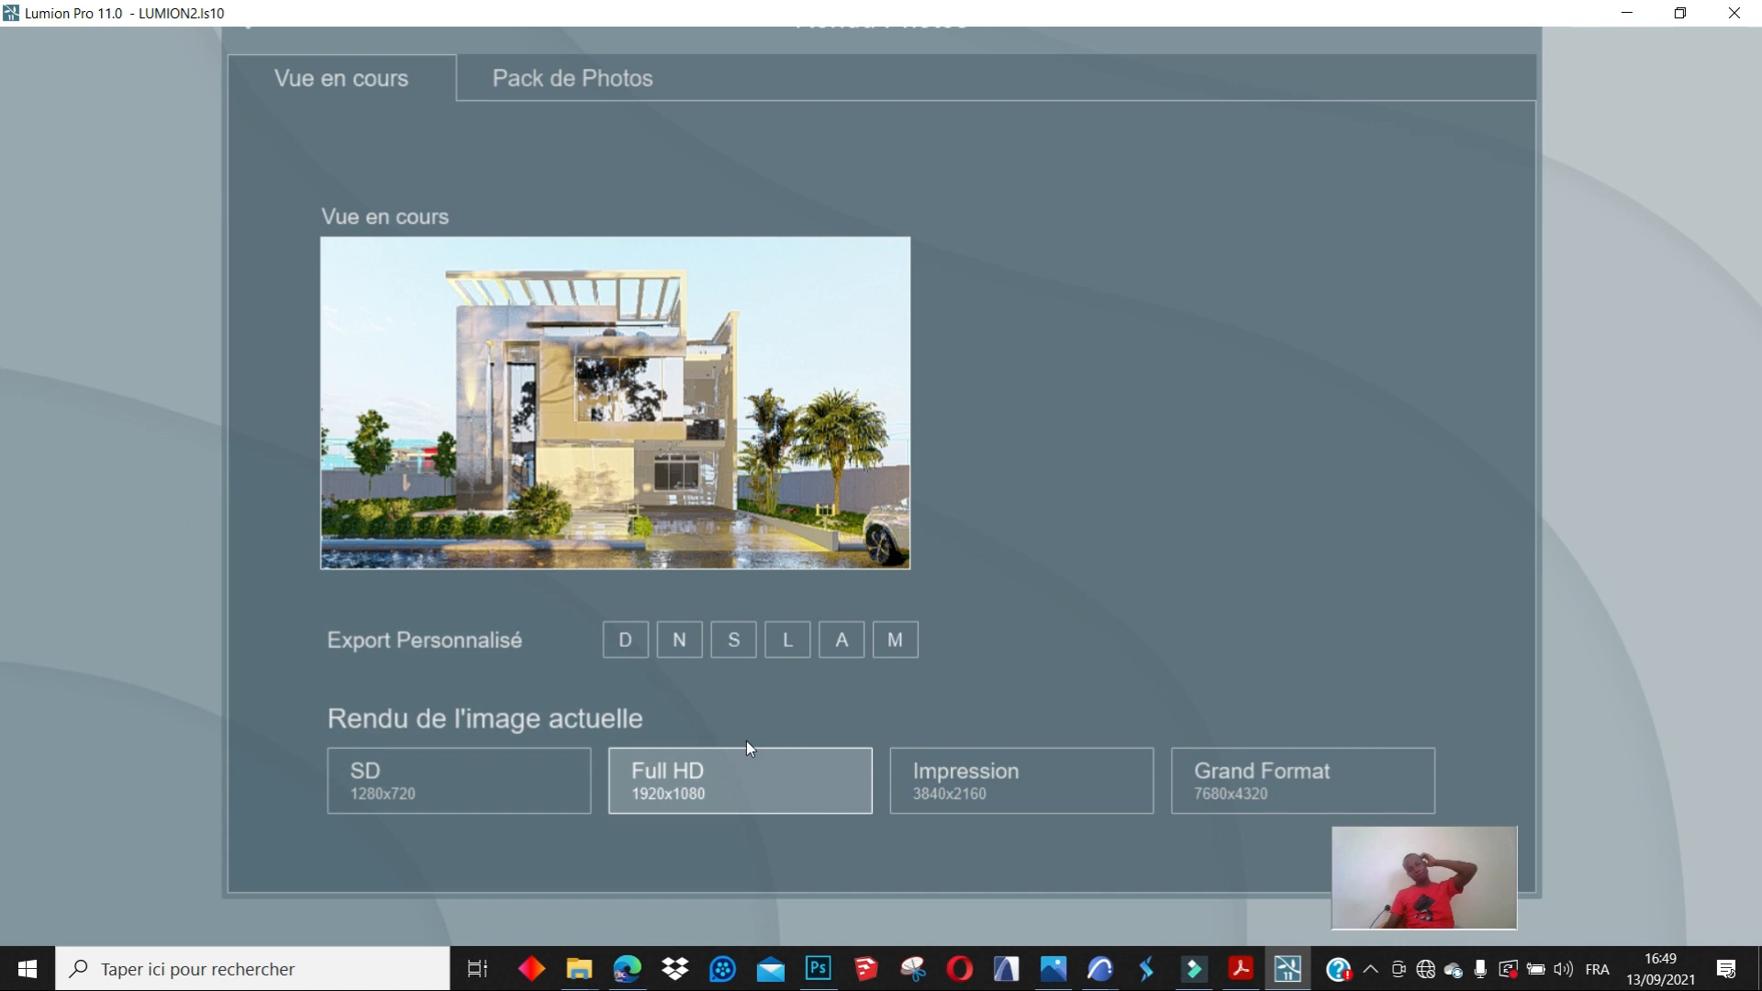